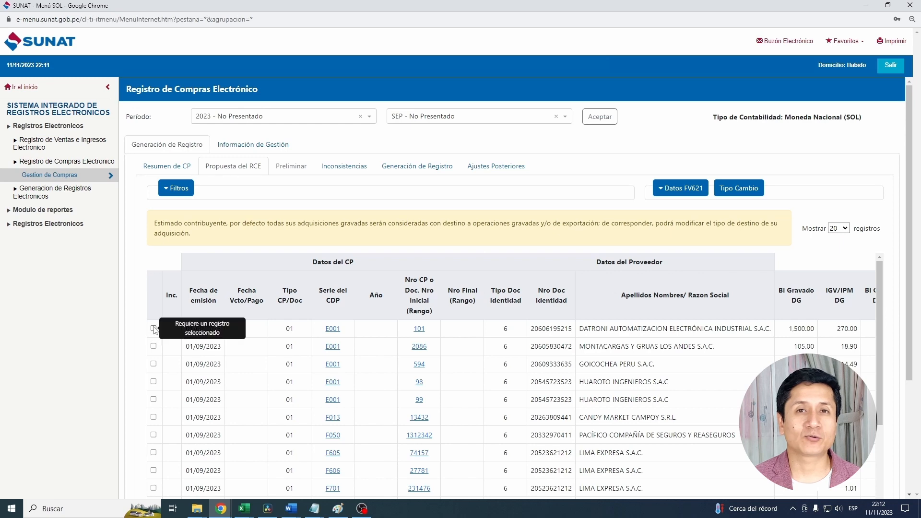
# - Open the first proposal record, DATRONI invoice E001-101, for editing and go to its free fields (Campos Libres)
pyautogui.click(154, 329)
pyautogui.scroll(-7, 343, 346)
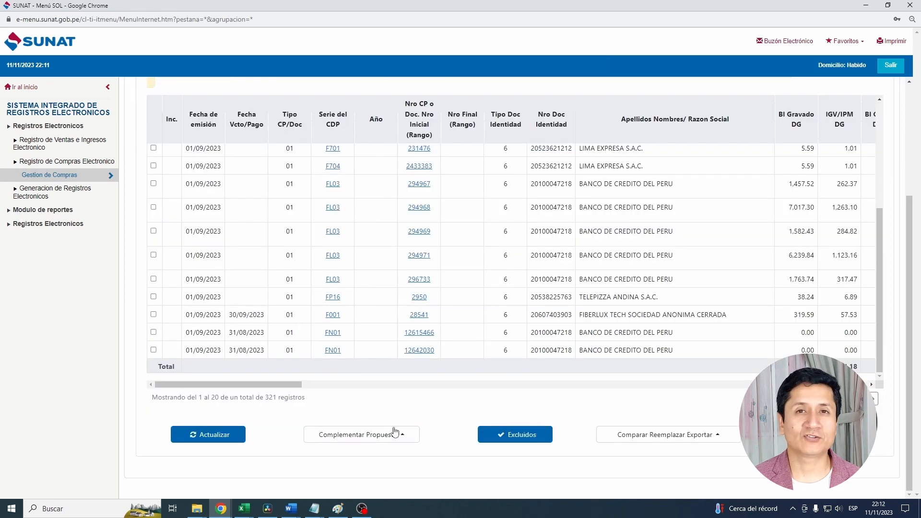
pyautogui.click(383, 435)
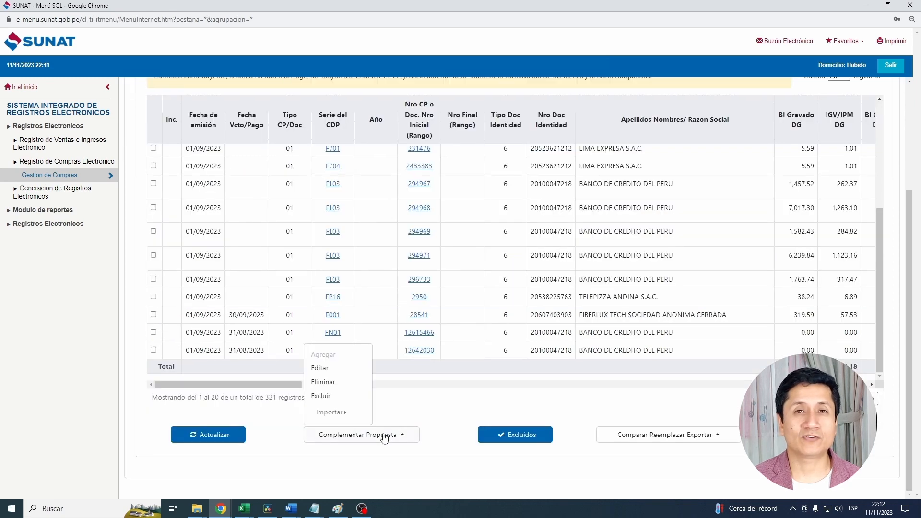
pyautogui.click(335, 373)
pyautogui.click(662, 137)
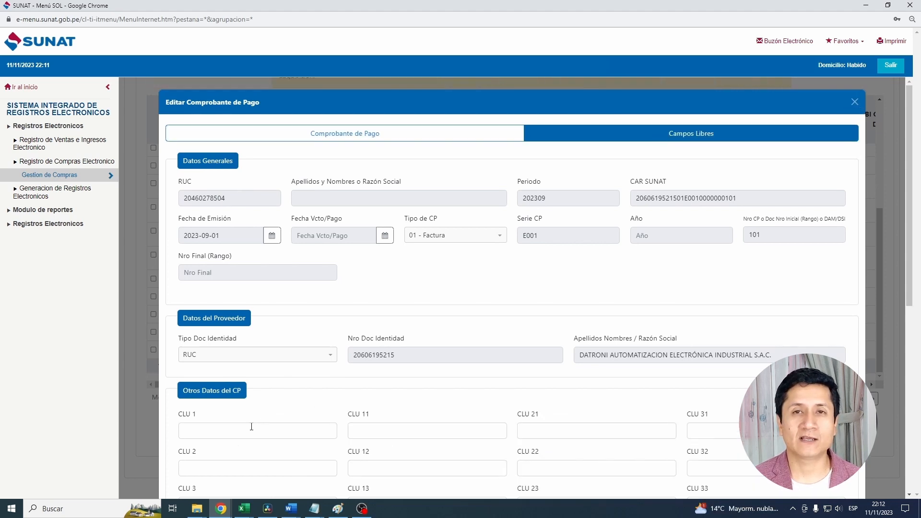
# - Enter 05/09/2023 in CLU 1 and 212345678 in CLU 2, save the record, and check both columns in the proposal table
pyautogui.click(267, 431)
pyautogui.write('0')
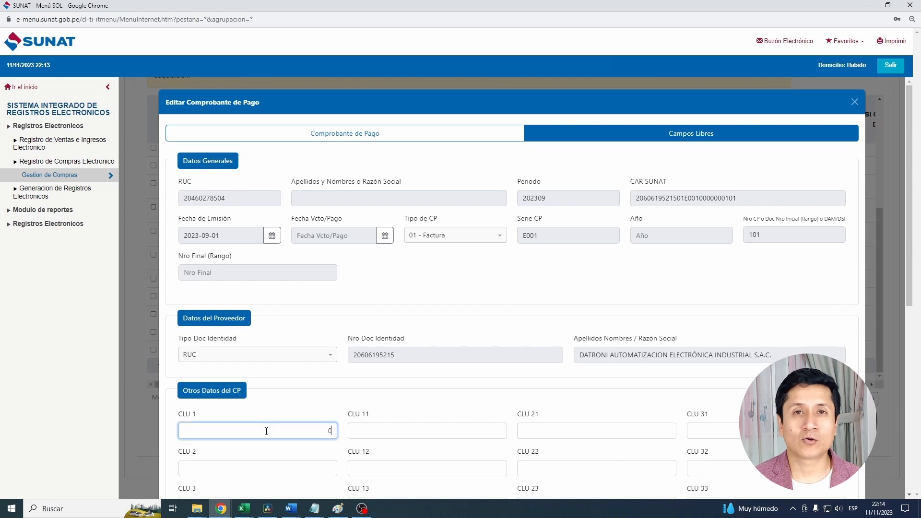
pyautogui.write('5/09/2023')
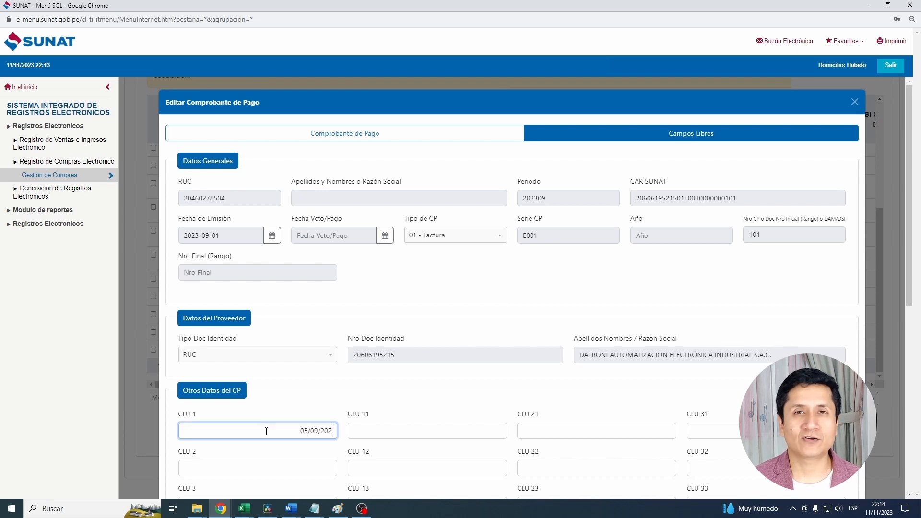
pyautogui.scroll(-1, 266, 431)
pyautogui.click(265, 419)
pyautogui.write('212345')
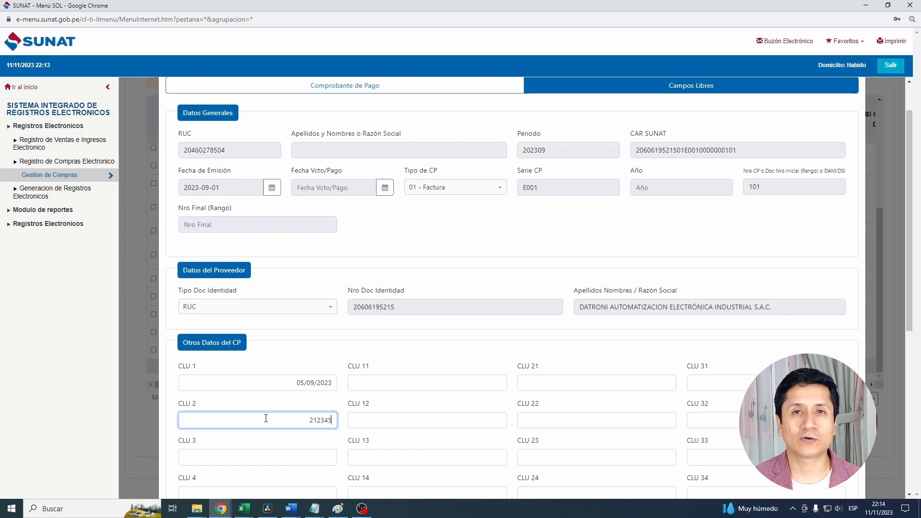
pyautogui.write('678')
pyautogui.scroll(-7, 266, 418)
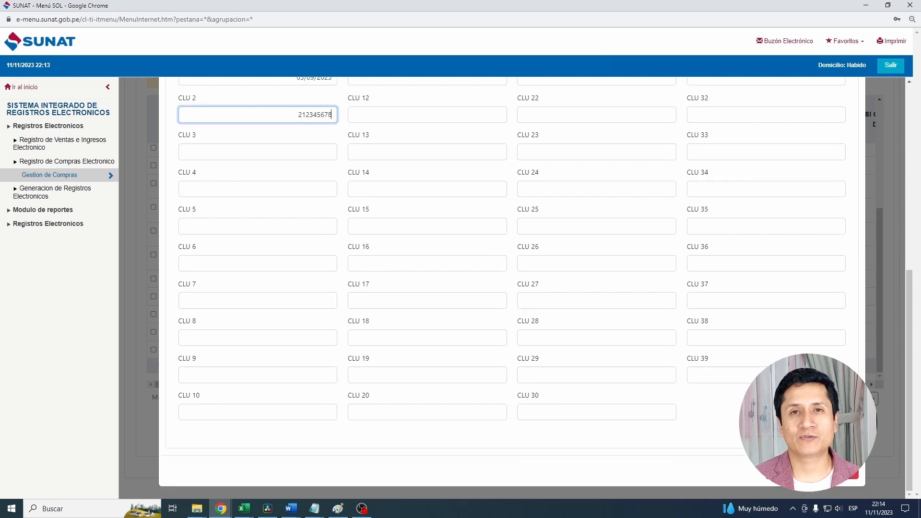
pyautogui.click(825, 456)
pyautogui.click(613, 155)
pyautogui.moveTo(287, 446); pyautogui.dragTo(593, 447)
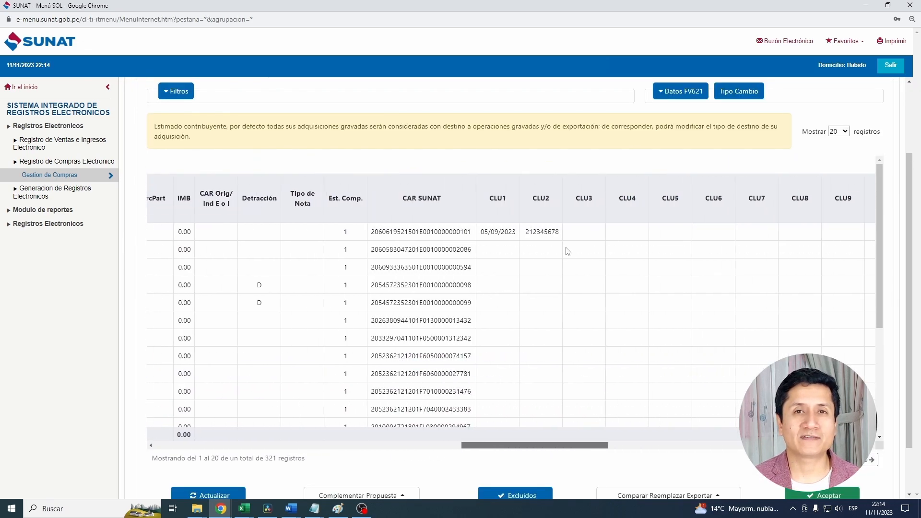
pyautogui.moveTo(562, 236); pyautogui.dragTo(488, 232)
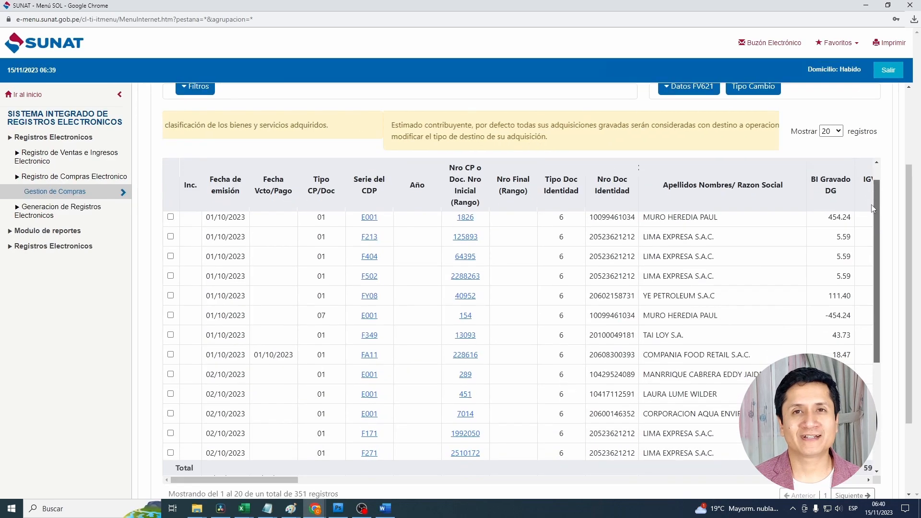
# - Examine the options for comparing, replacing, exporting and complementing the RCE proposal below the record table
pyautogui.scroll(-5, 866, 288)
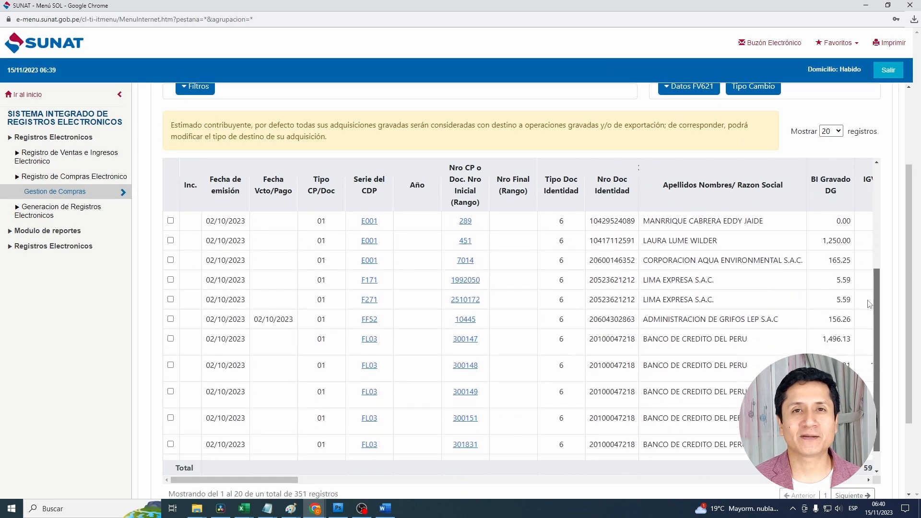
pyautogui.scroll(-3, 866, 340)
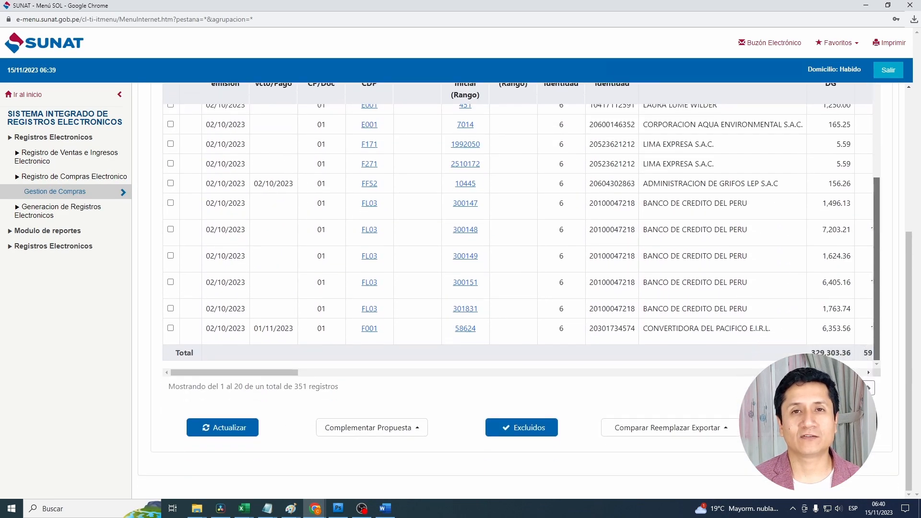
pyautogui.click(725, 435)
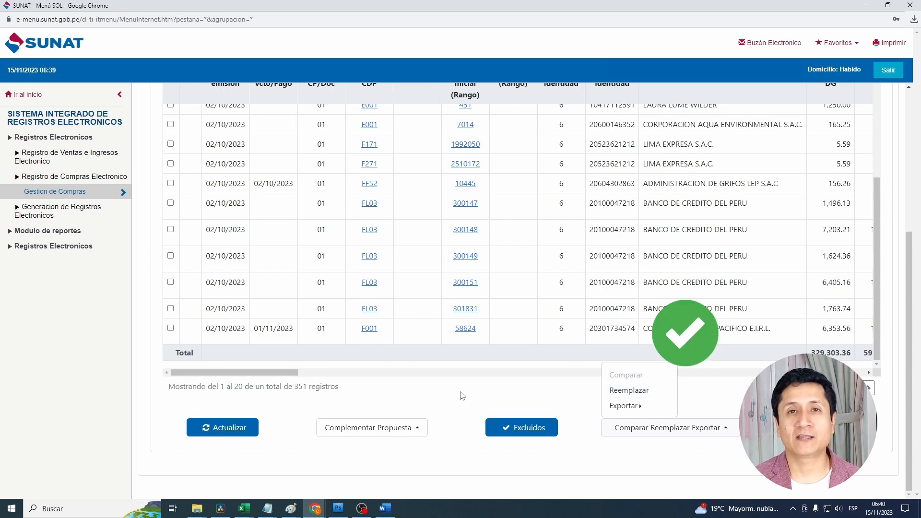
pyautogui.click(406, 427)
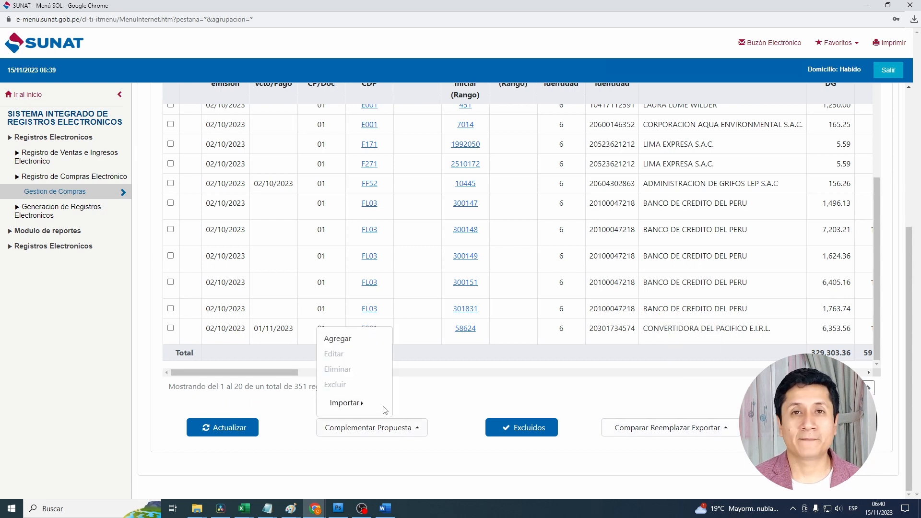
pyautogui.moveTo(355, 405)
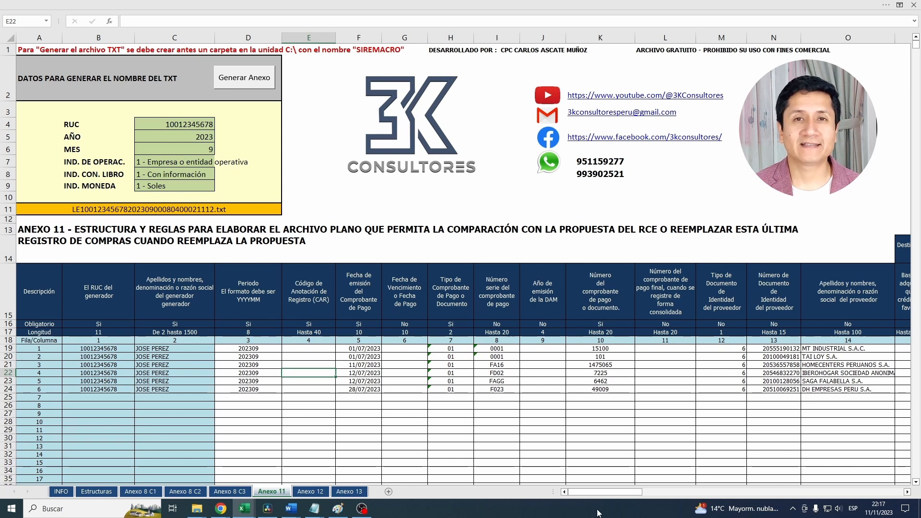
# - In the Excel workbook's Anexo 11 sheet, review the generator, issue date, voucher, supplier, amount and exchange rate columns
pyautogui.moveTo(609, 496); pyautogui.dragTo(667, 496)
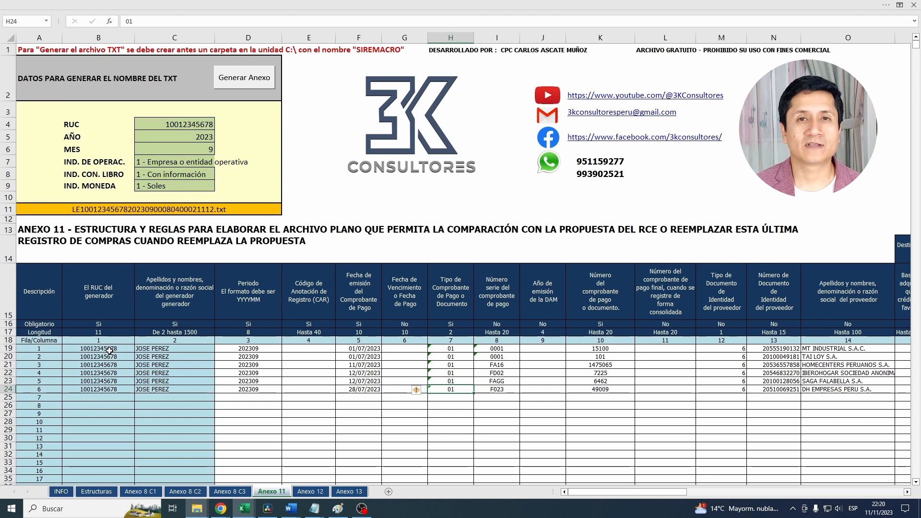
pyautogui.moveTo(105, 349); pyautogui.dragTo(109, 420)
pyautogui.click(390, 350)
pyautogui.moveTo(372, 350); pyautogui.dragTo(373, 405)
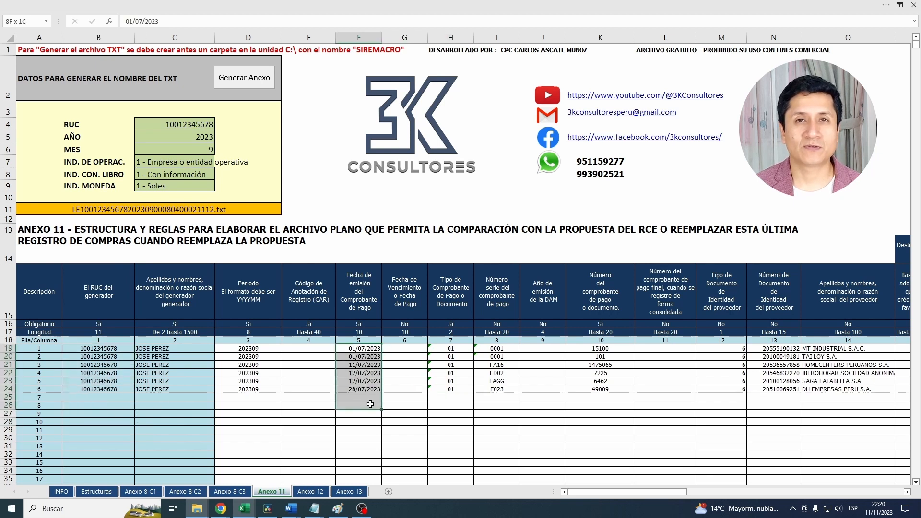
pyautogui.moveTo(450, 350); pyautogui.dragTo(602, 401)
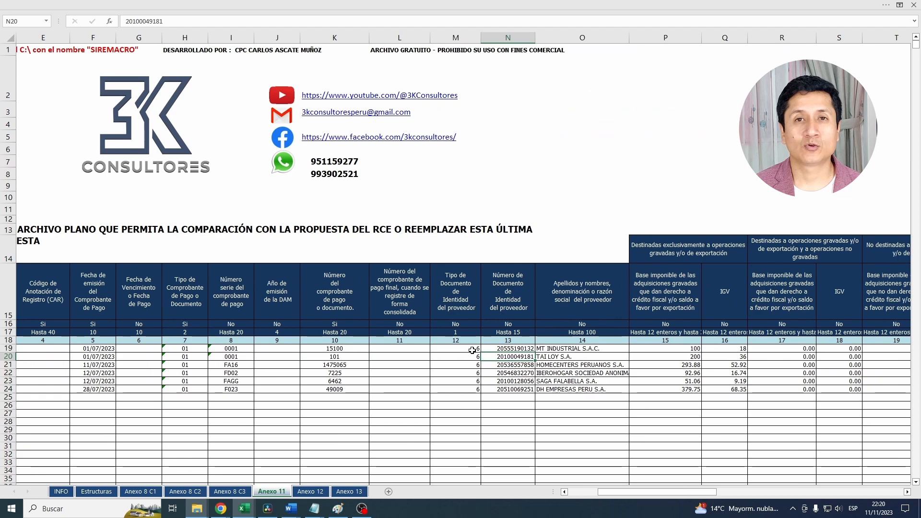
pyautogui.moveTo(472, 351); pyautogui.dragTo(571, 394)
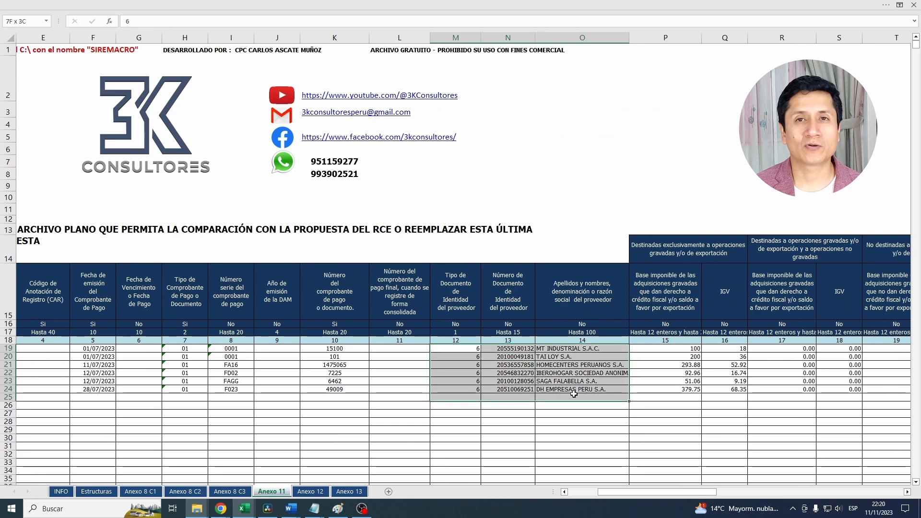
pyautogui.moveTo(671, 350); pyautogui.dragTo(526, 405)
pyautogui.moveTo(581, 350); pyautogui.dragTo(584, 402)
pyautogui.moveTo(630, 349); pyautogui.dragTo(645, 412)
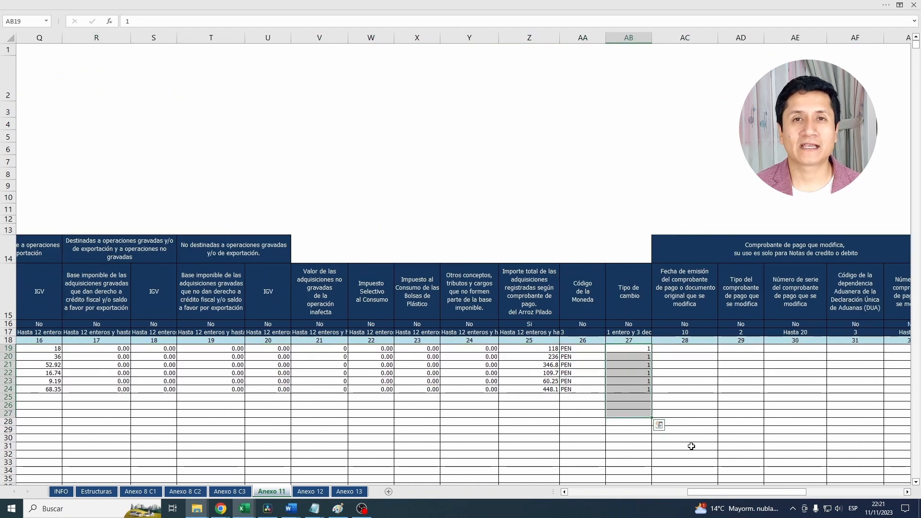
pyautogui.moveTo(309, 350); pyautogui.dragTo(324, 399)
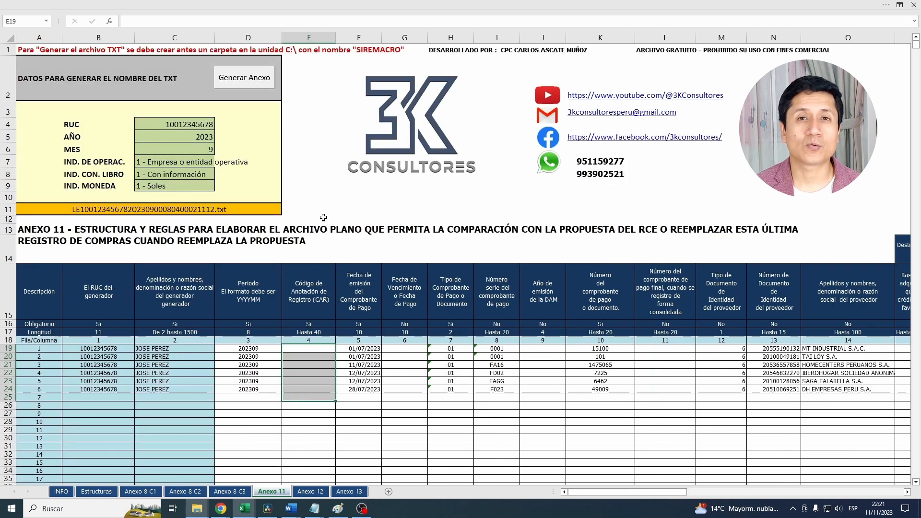
# - Examine the Código de Anotación de Registro (CAR) column and the remaining far-end columns of the Anexo 11 sheet
pyautogui.click(309, 37)
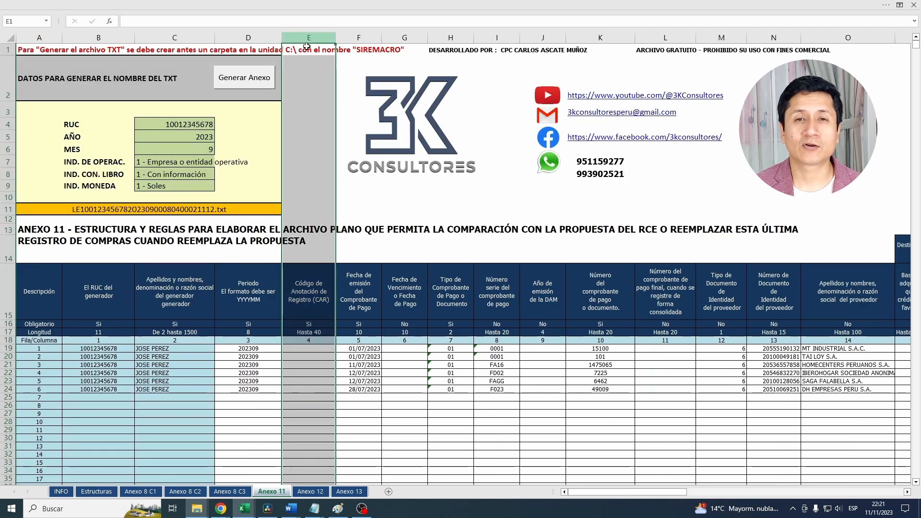
pyautogui.click(450, 381)
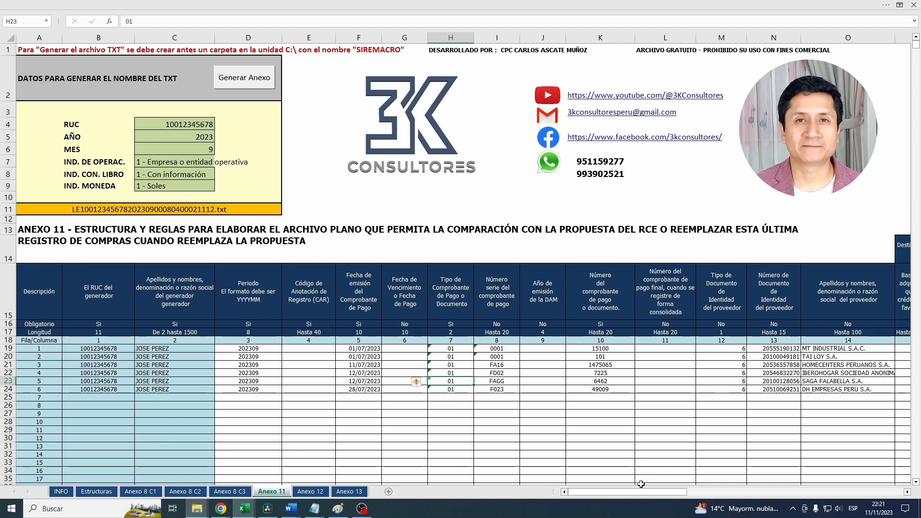
pyautogui.moveTo(624, 491); pyautogui.dragTo(799, 492)
pyautogui.moveTo(764, 349); pyautogui.dragTo(770, 390)
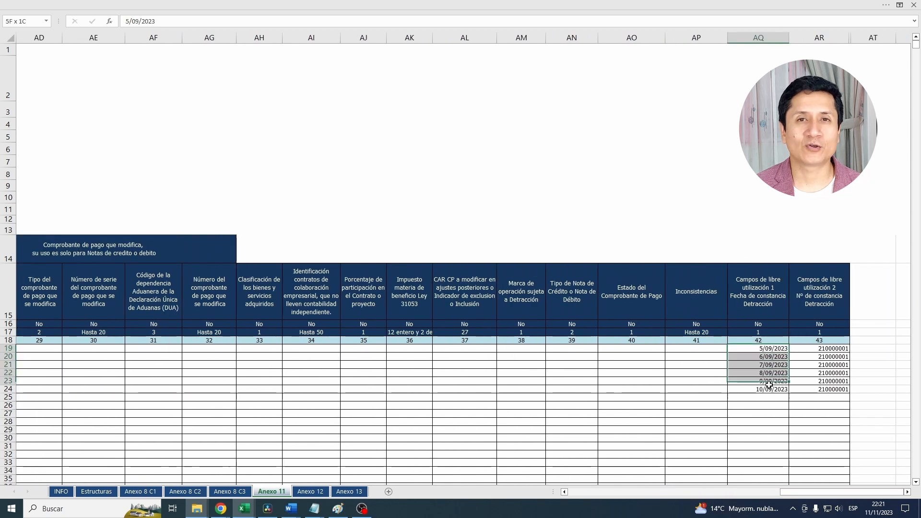
pyautogui.moveTo(821, 349); pyautogui.dragTo(822, 393)
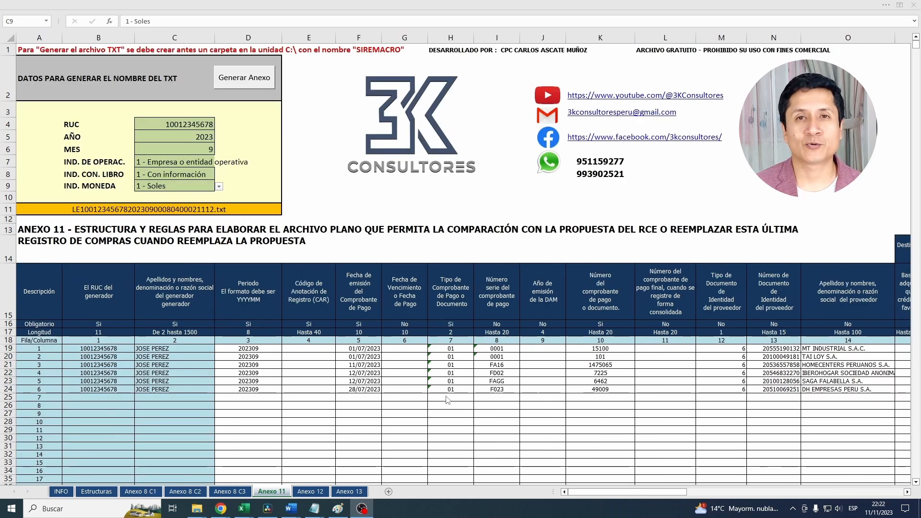
# - Check the year, month, operation, book content and currency settings for the file name, and generate the Anexo 11 TXT file
pyautogui.click(192, 137)
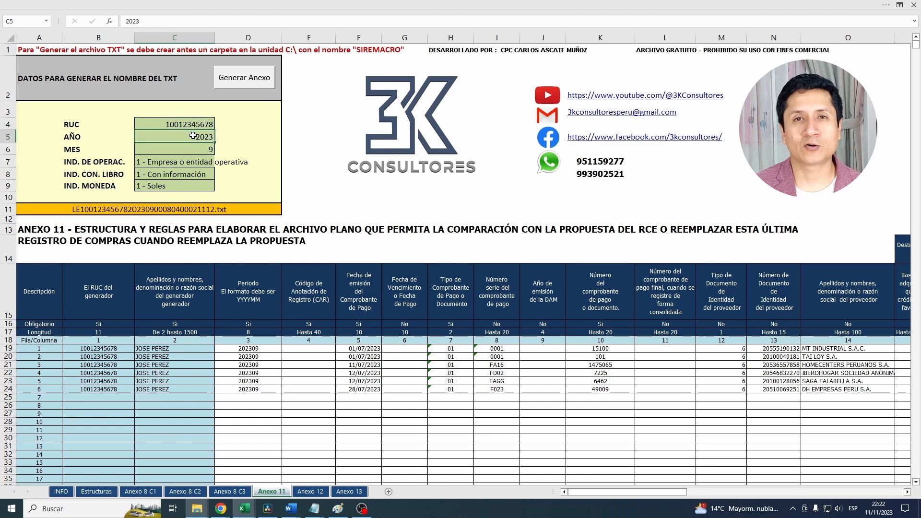
pyautogui.click(197, 148)
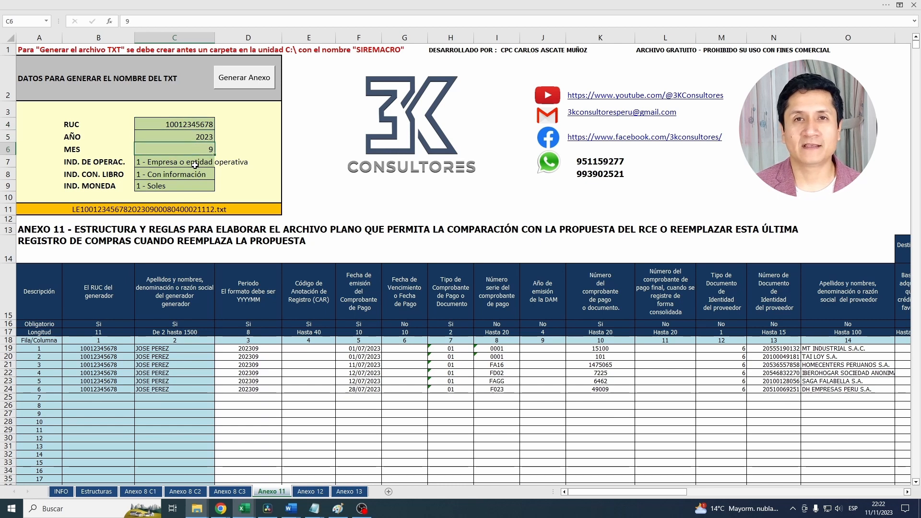
pyautogui.click(195, 164)
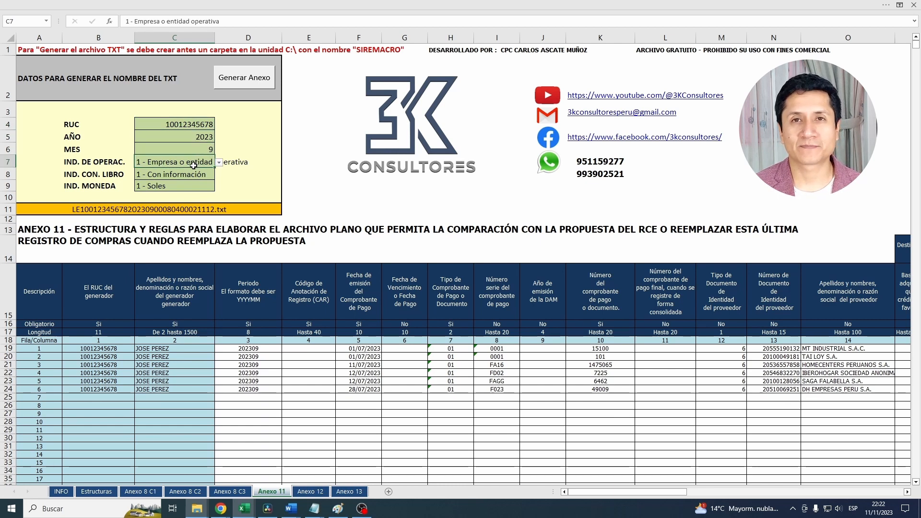
pyautogui.click(191, 174)
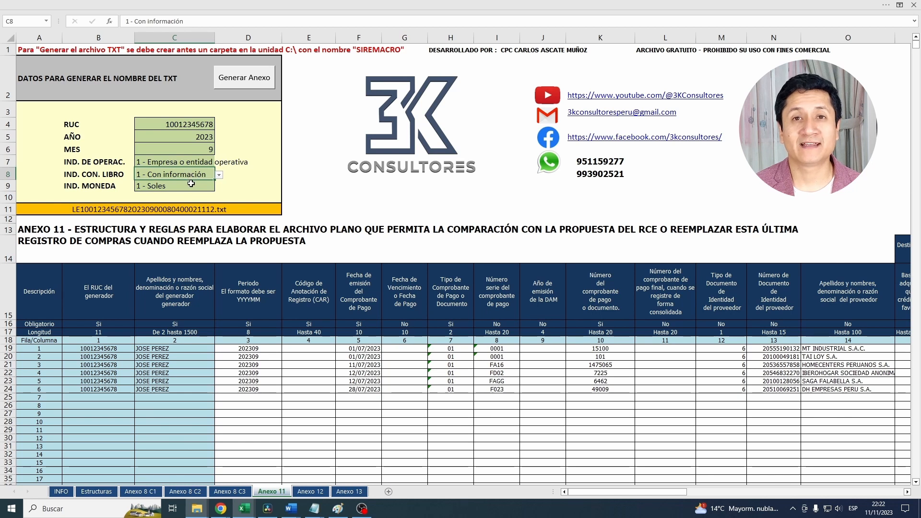
pyautogui.click(191, 183)
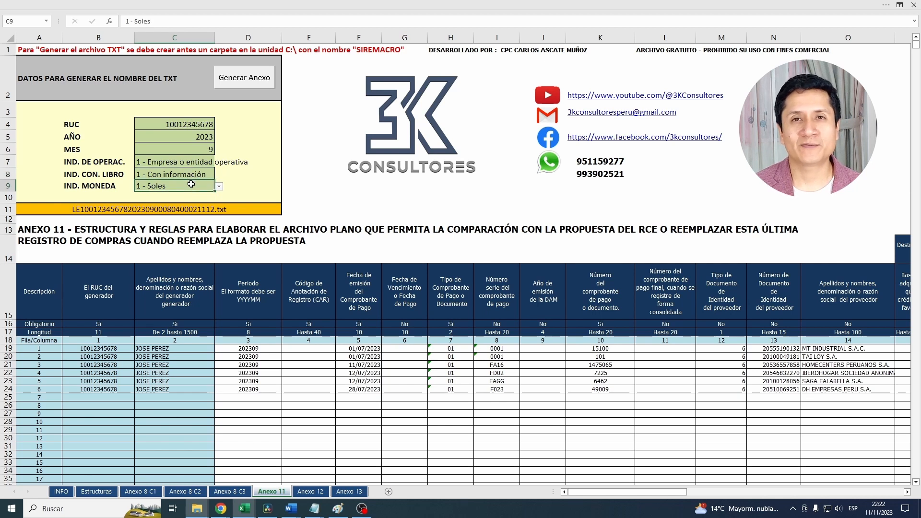
pyautogui.click(246, 80)
pyautogui.click(491, 284)
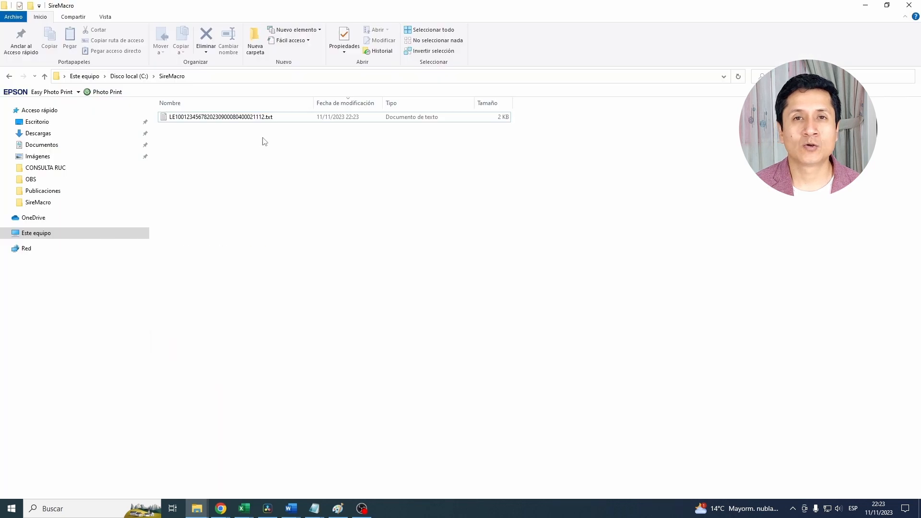
# - Compress the generated Anexo 11 TXT file in the C: drive's SireMacro folder into a zip file
pyautogui.click(252, 123)
pyautogui.rightClick(250, 120)
pyautogui.moveTo(336, 277)
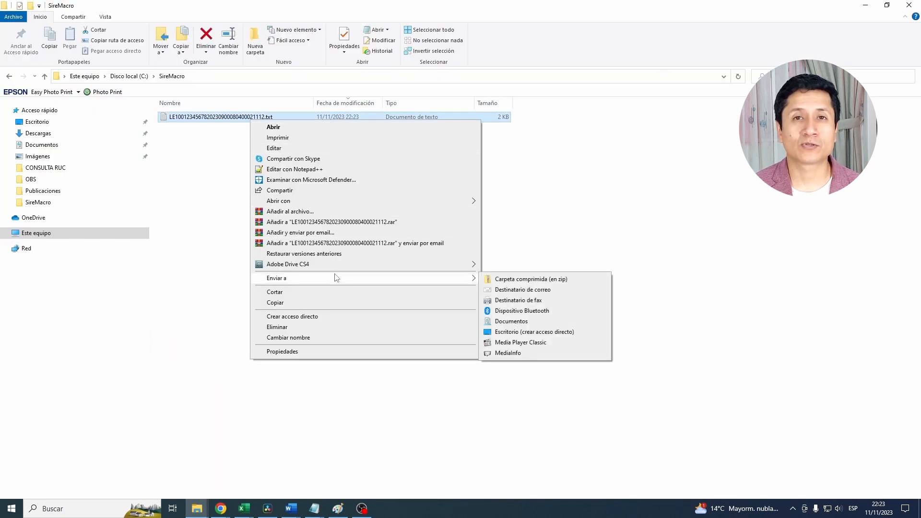
pyautogui.click(535, 283)
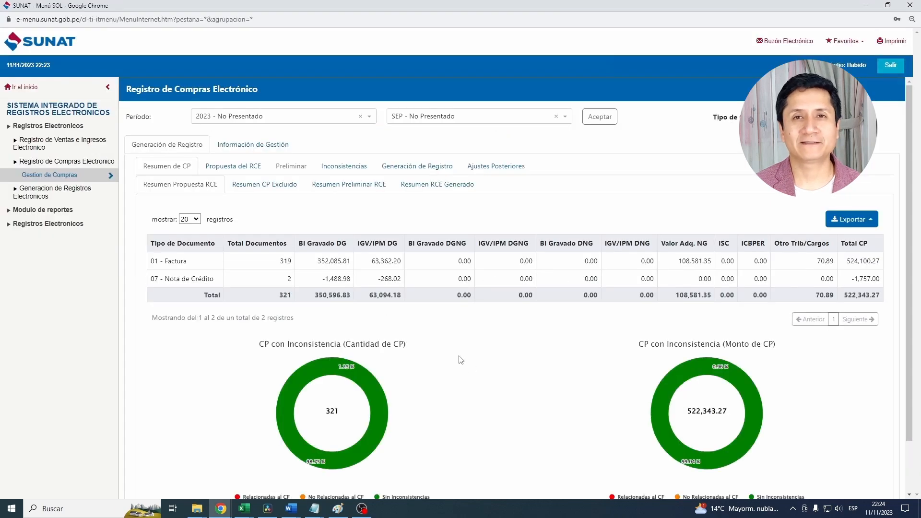
# - In the SUNAT portal, open the Propuesta del RCE for September 2023 and start replacing the proposal (Reemplazar)
pyautogui.click(250, 168)
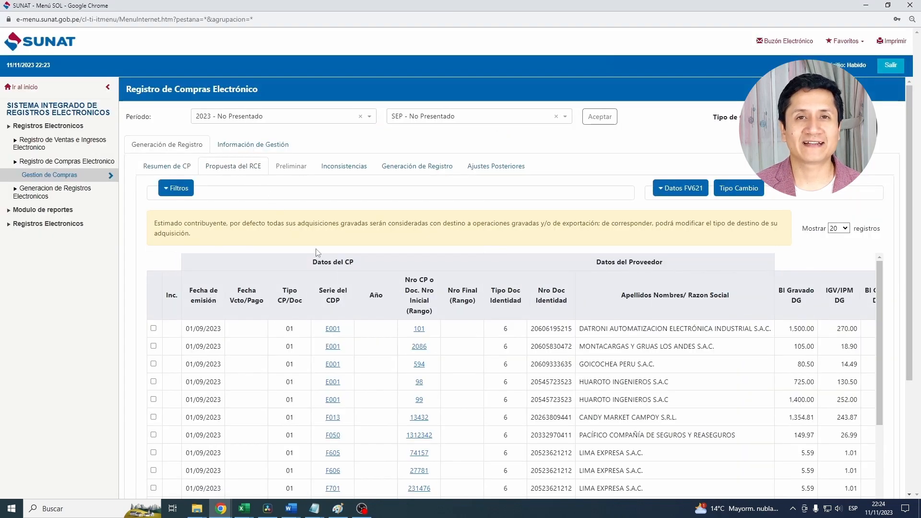
pyautogui.scroll(-8, 481, 341)
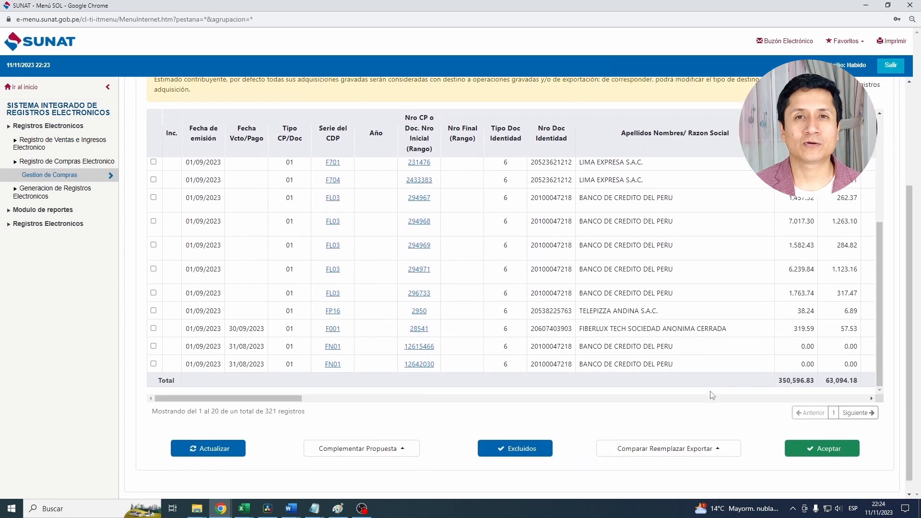
pyautogui.click(654, 450)
pyautogui.moveTo(633, 432)
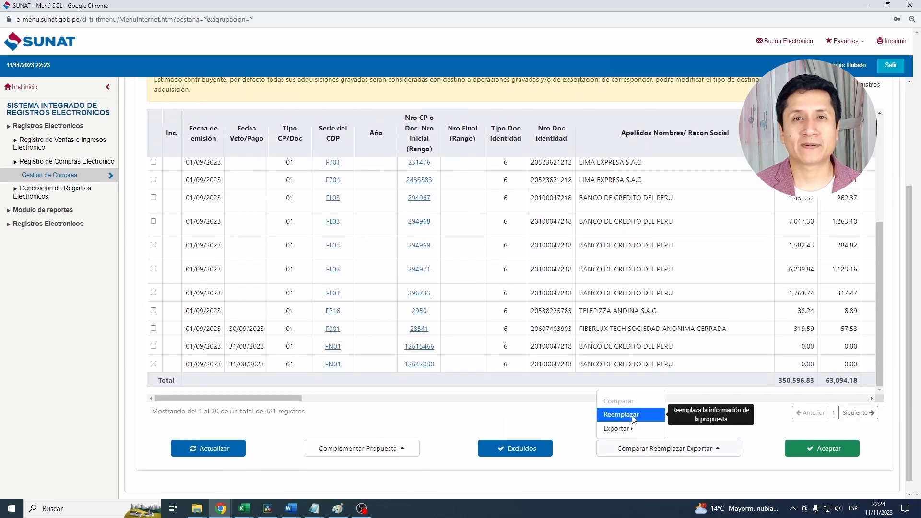
pyautogui.click(632, 416)
# - Choose the zipped Anexo 11 file from the SireMacro folder and upload it as the replacement for the RCE proposal
pyautogui.click(695, 296)
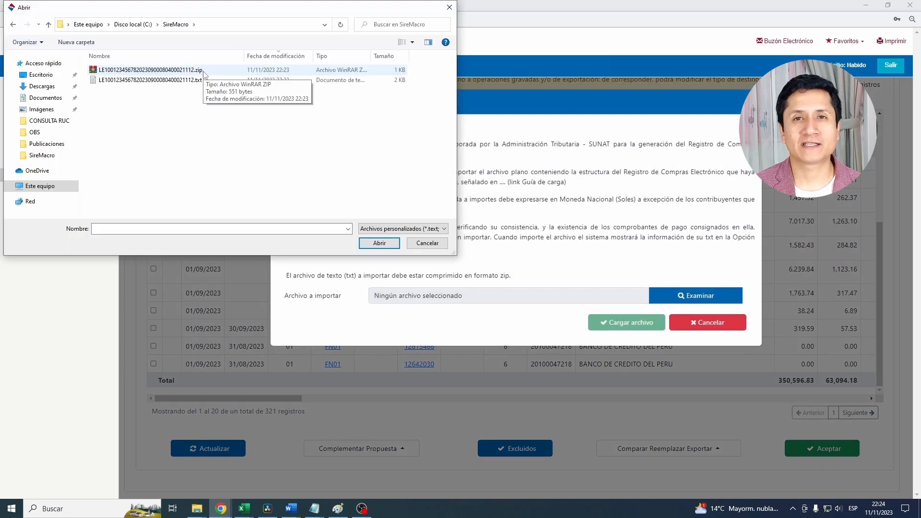
pyautogui.click(204, 72)
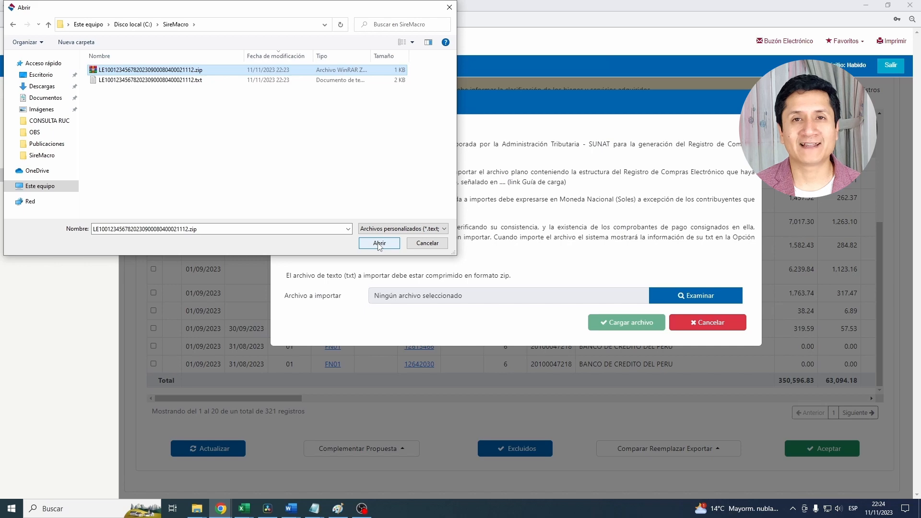
pyautogui.click(436, 246)
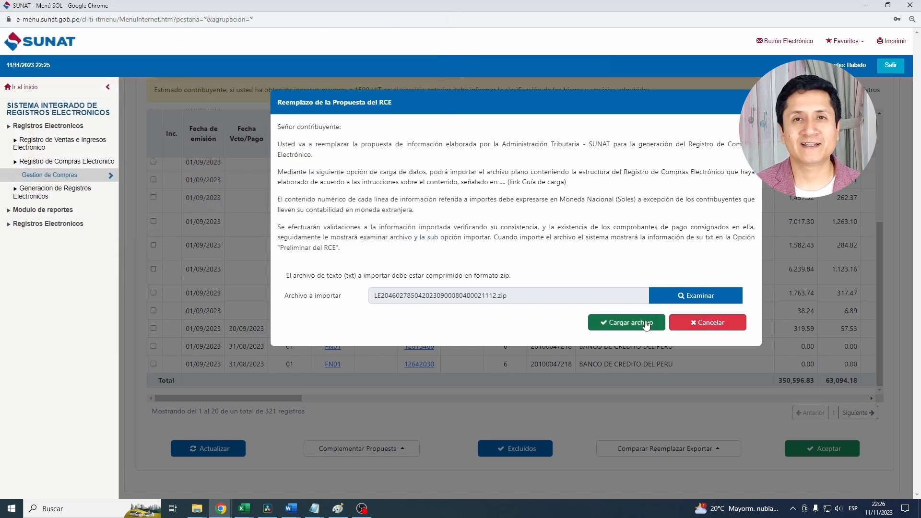
pyautogui.click(645, 323)
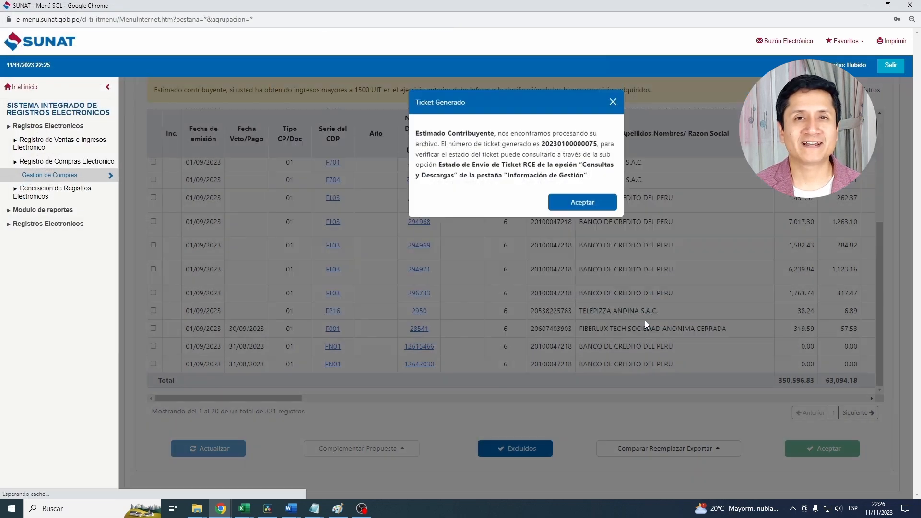
# - Open Estado de envío de Ticket under Información de Gestión and examine the detail of the latest Reemplazo de la Propuesta ticket
pyautogui.moveTo(542, 144); pyautogui.dragTo(595, 142)
pyautogui.moveTo(439, 165); pyautogui.dragTo(567, 165)
pyautogui.click(499, 282)
pyautogui.scroll(1, 455, 226)
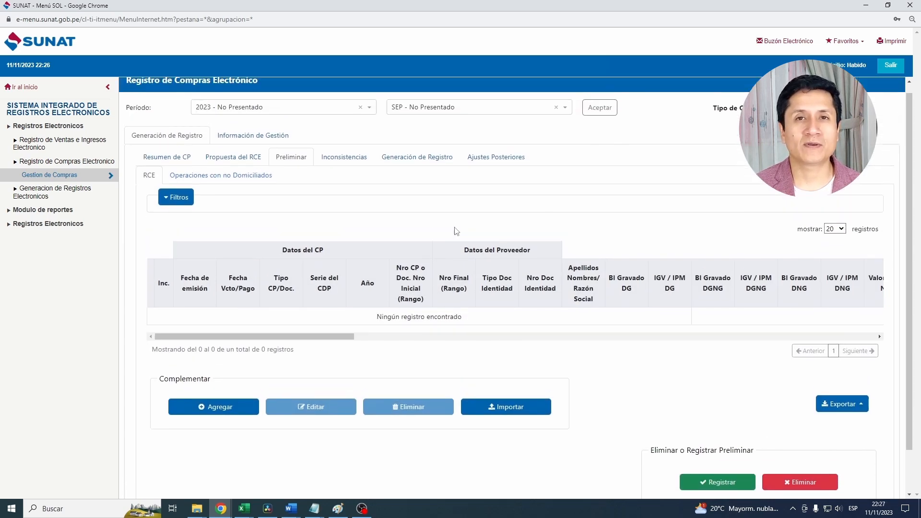
pyautogui.click(269, 137)
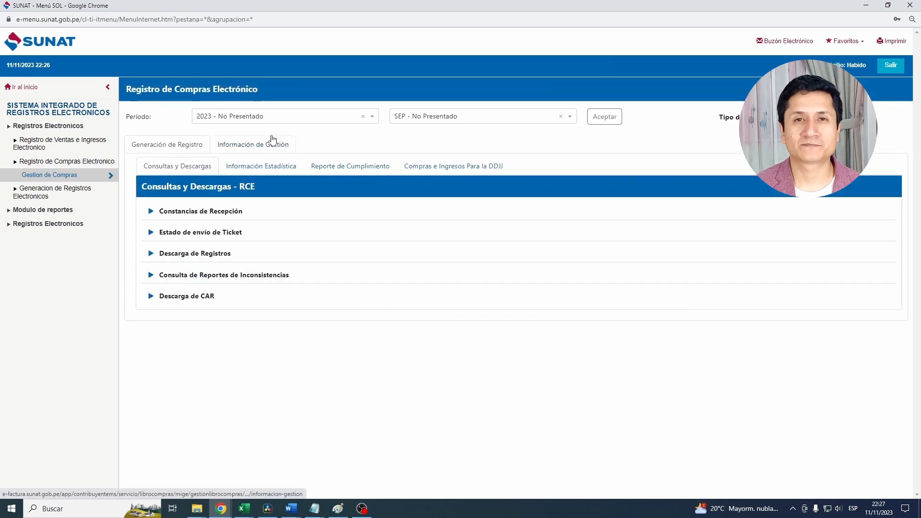
pyautogui.click(353, 232)
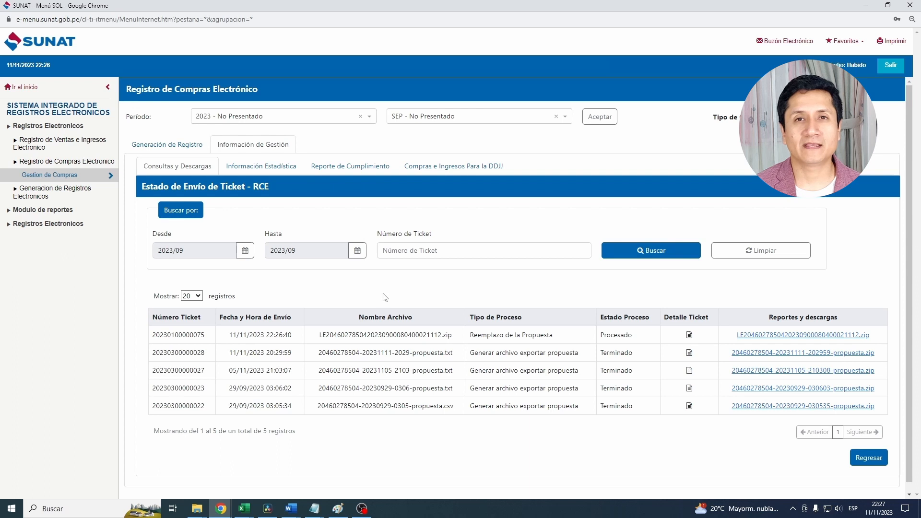
pyautogui.click(690, 335)
pyautogui.moveTo(119, 245); pyautogui.dragTo(44, 247)
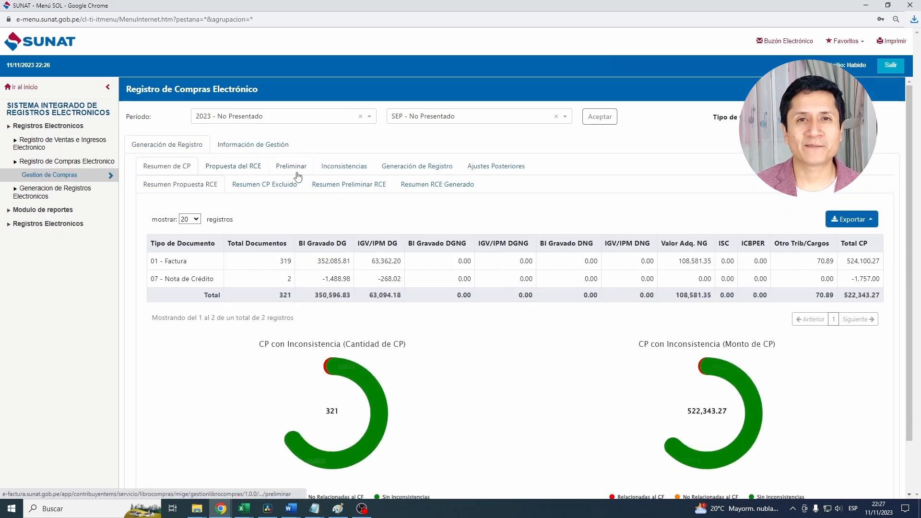
# - Review the Preliminar RCE for September 2023, examining the record count and the free-field columns CLU1 and CLU2
pyautogui.click(291, 166)
pyautogui.scroll(-1, 222, 419)
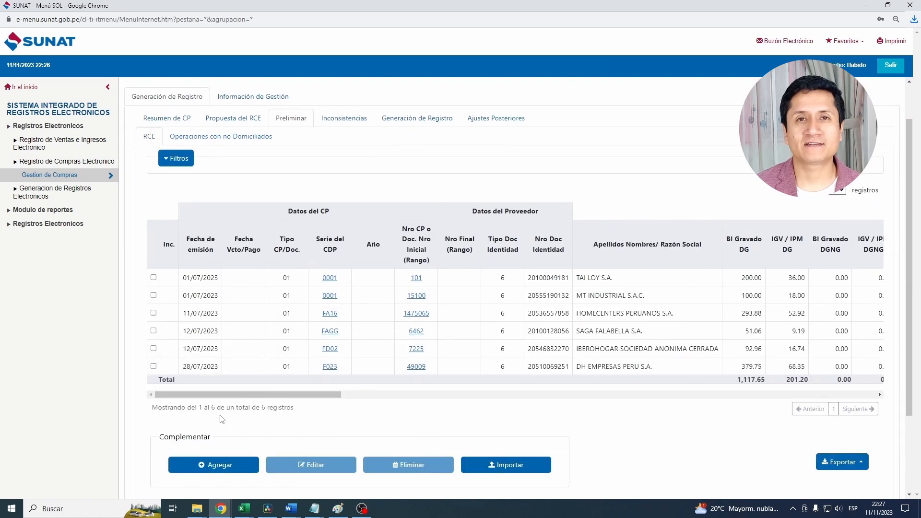
pyautogui.moveTo(306, 420); pyautogui.dragTo(150, 414)
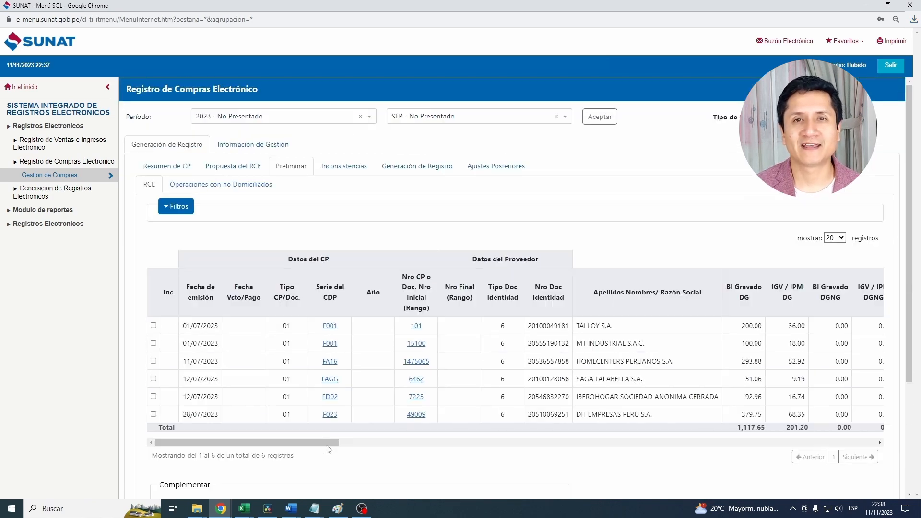
pyautogui.moveTo(328, 449); pyautogui.dragTo(701, 466)
pyautogui.moveTo(442, 325); pyautogui.dragTo(497, 326)
pyautogui.moveTo(499, 293); pyautogui.dragTo(439, 290)
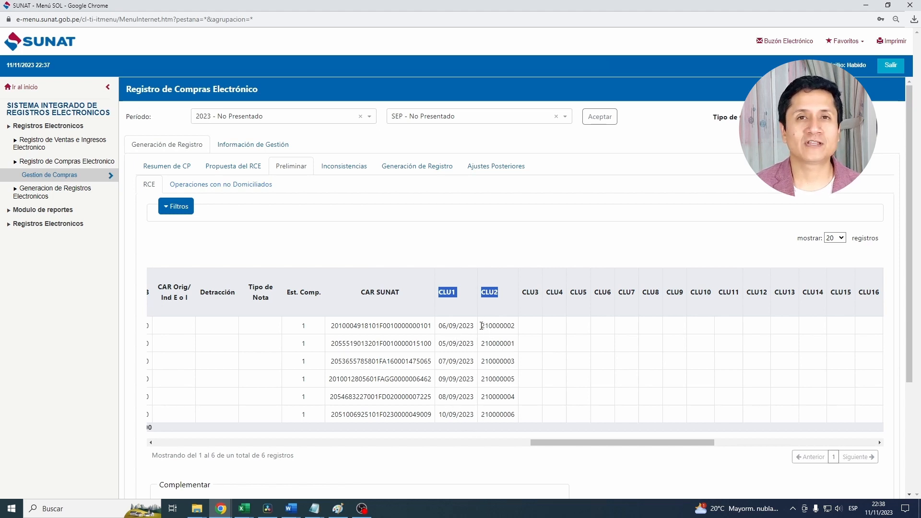
pyautogui.click(448, 326)
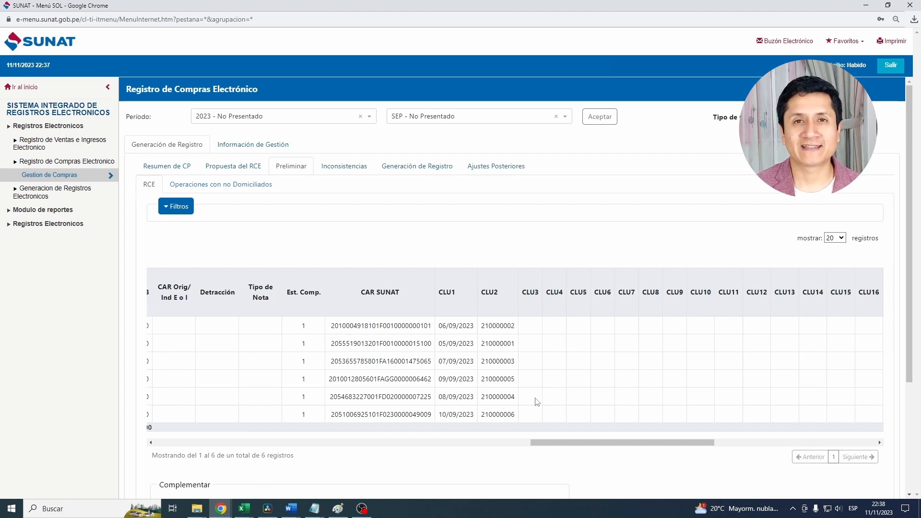
# - Delete the RCE preliminary with the option Eliminar todas las preliminares
pyautogui.scroll(-3, 619, 403)
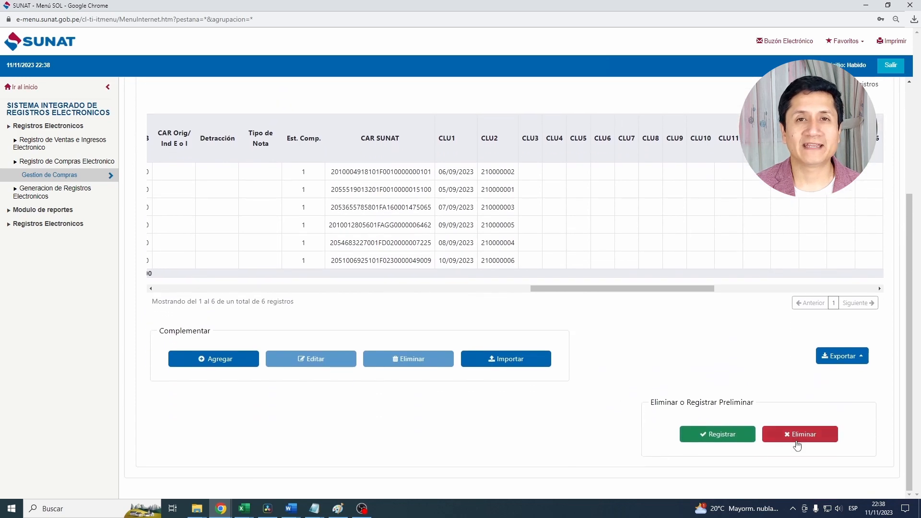
pyautogui.click(797, 439)
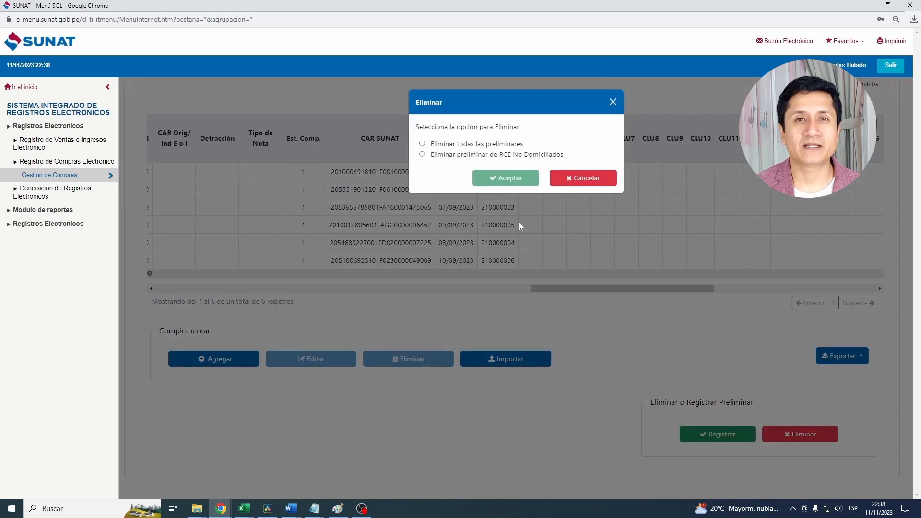
pyautogui.click(423, 144)
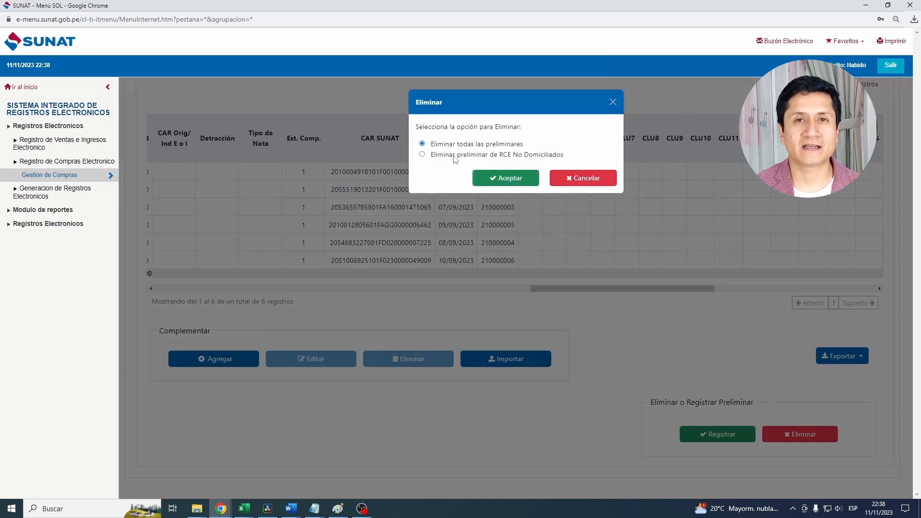
pyautogui.click(502, 179)
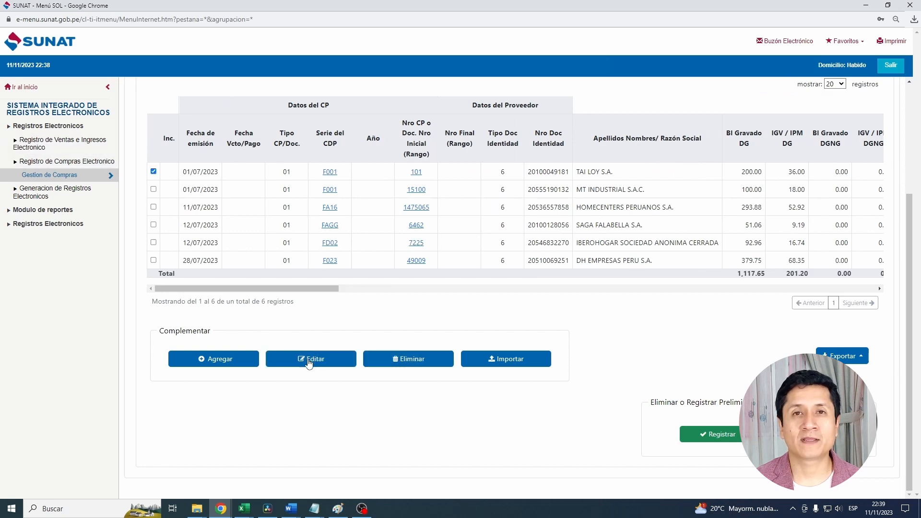
# - Open the TAI LOY S.A. invoice F001-101 for editing and examine its Campos Libres, including CLU 1 and CLU 2
pyautogui.click(308, 363)
pyautogui.click(684, 86)
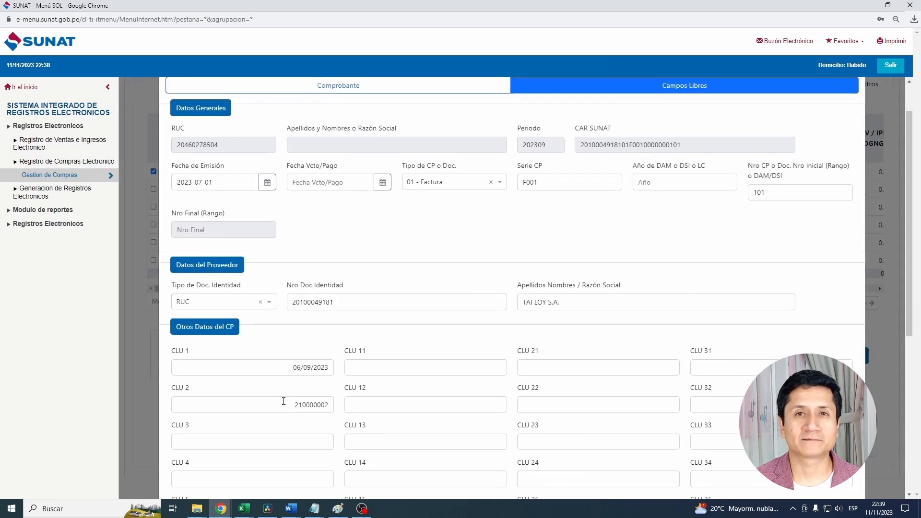
pyautogui.click(317, 405)
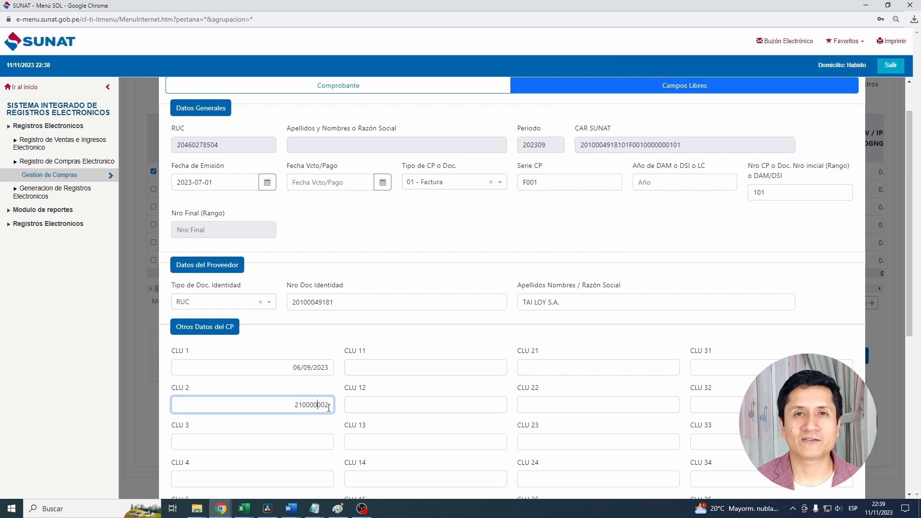
pyautogui.scroll(-2, 397, 432)
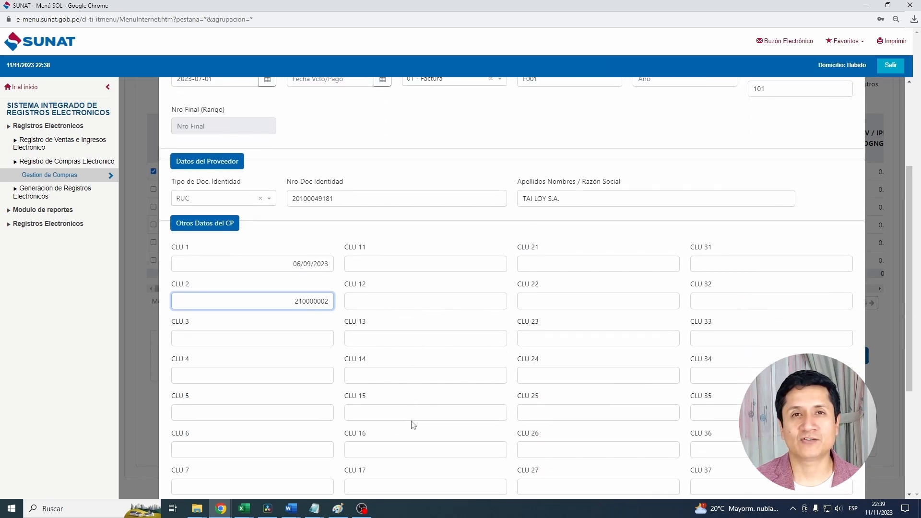
pyautogui.scroll(-1, 415, 424)
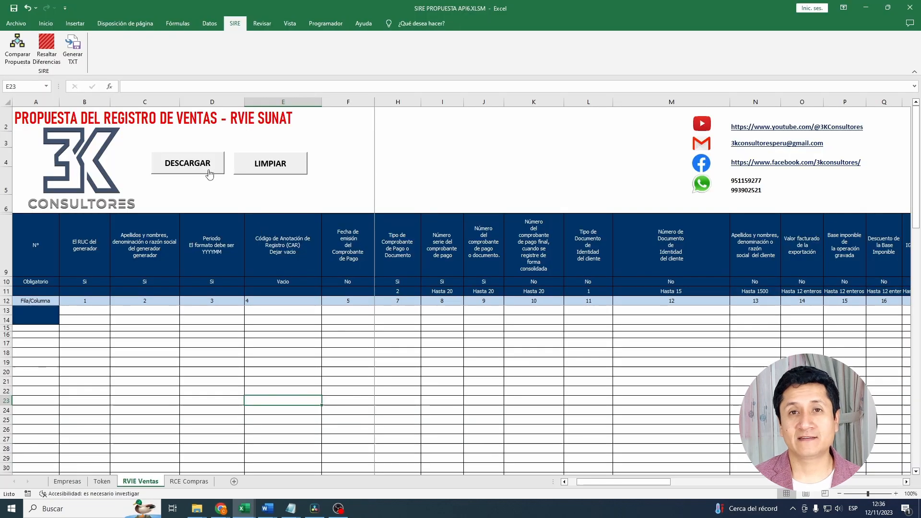
# - In the SIRE PROPUESTA API6 Excel workbook, download the RVIE Ventas sales proposal and review its columns
pyautogui.click(207, 164)
pyautogui.click(486, 290)
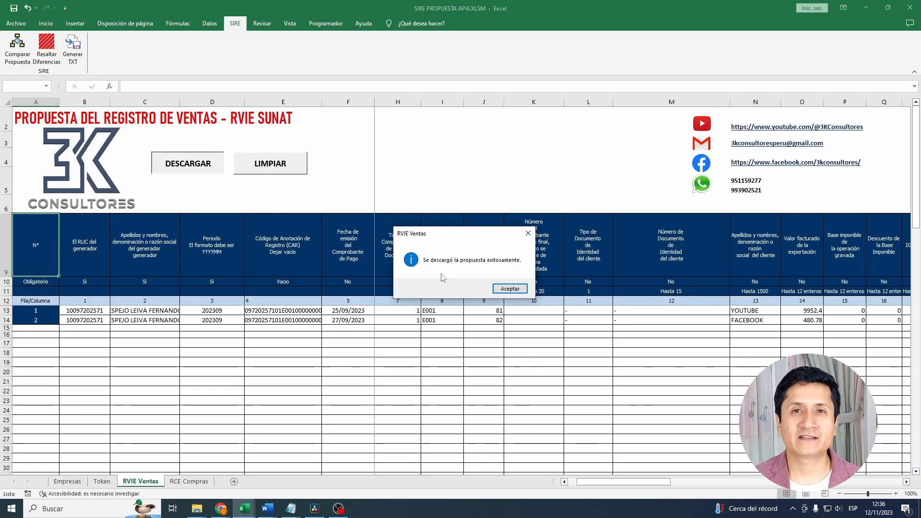
pyautogui.click(509, 288)
pyautogui.moveTo(591, 482); pyautogui.dragTo(680, 464)
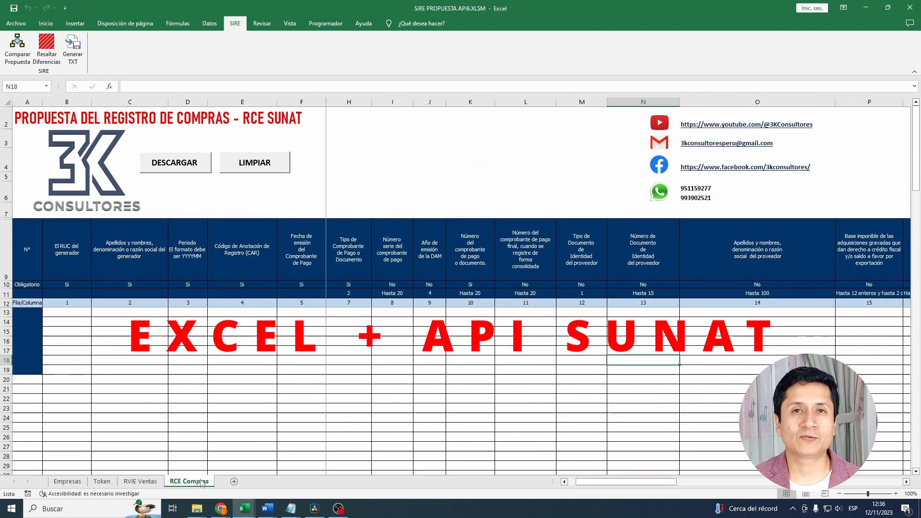
# - Download the purchase proposal into the RCE Compras sheet and review its columns
pyautogui.click(175, 163)
pyautogui.click(498, 290)
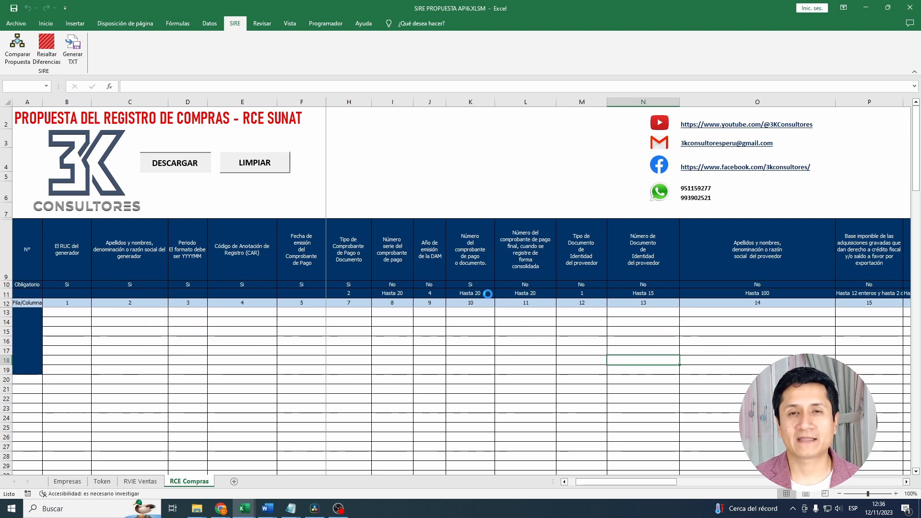
pyautogui.click(510, 289)
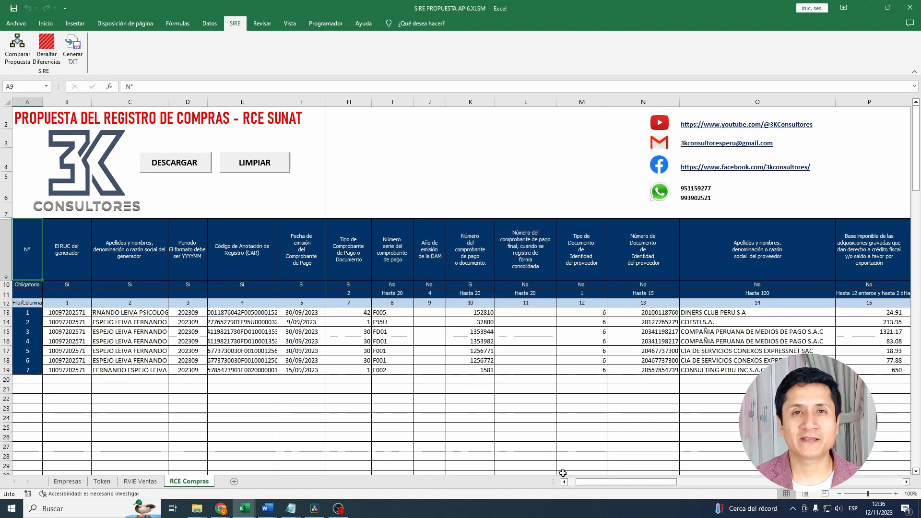
pyautogui.moveTo(598, 481); pyautogui.dragTo(662, 480)
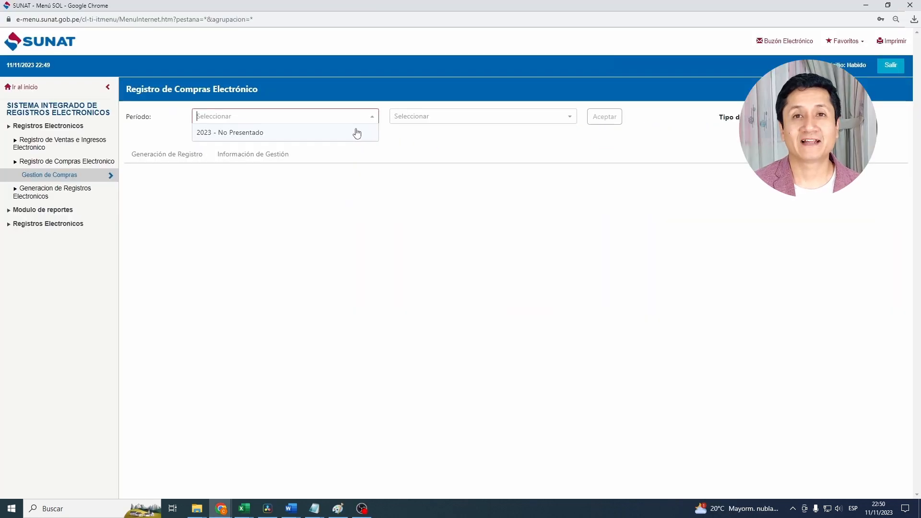
# - In the SUNAT portal, select the 2023 SEP period and open the Propuesta del RCE
pyautogui.click(357, 133)
pyautogui.click(439, 121)
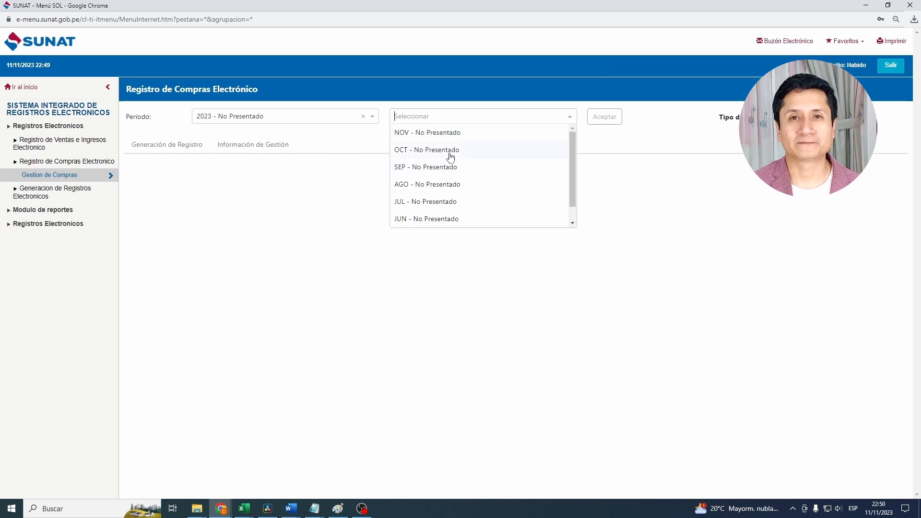
pyautogui.click(432, 167)
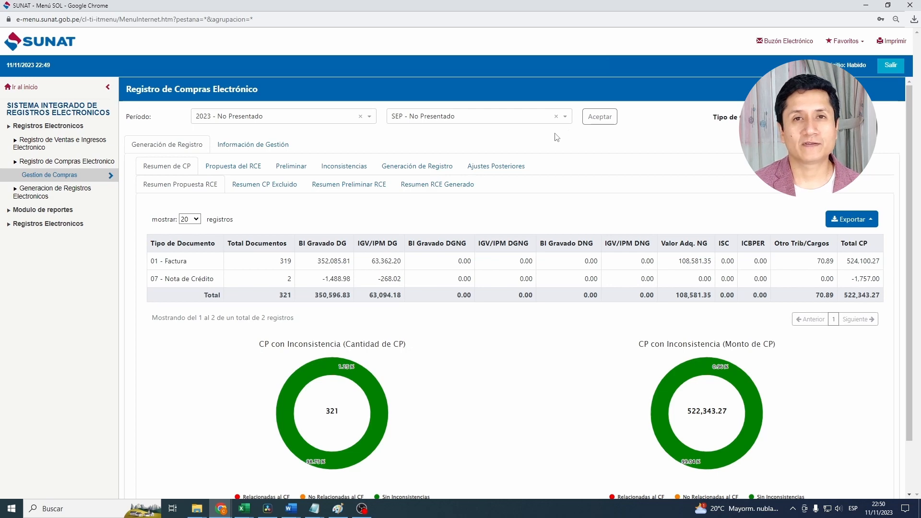
pyautogui.click(238, 166)
pyautogui.scroll(-3, 722, 355)
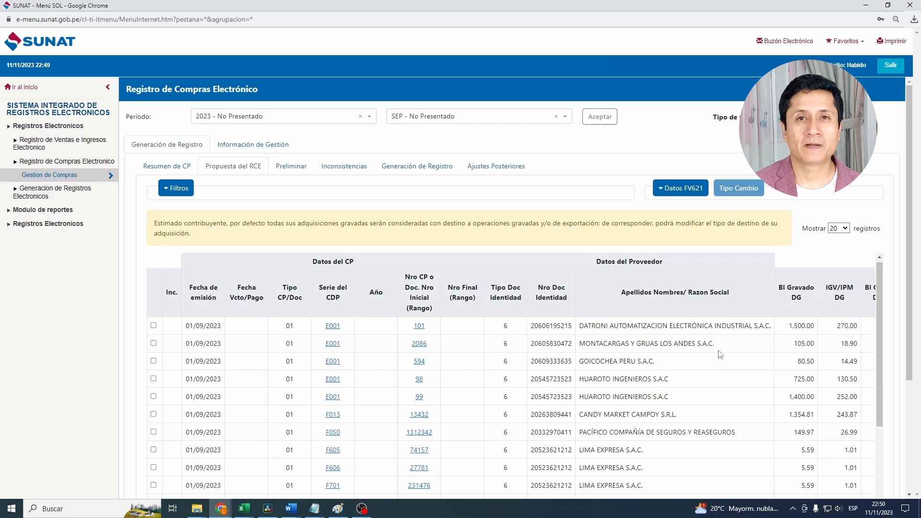
pyautogui.scroll(-5, 723, 355)
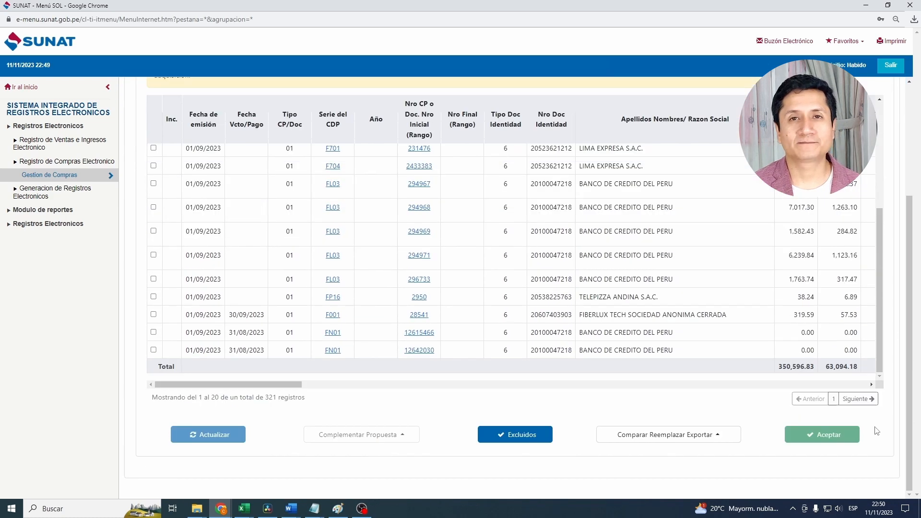
# - Export the RCE proposal as a TXT file and acknowledge the generated export ticket
pyautogui.click(708, 442)
pyautogui.moveTo(630, 418)
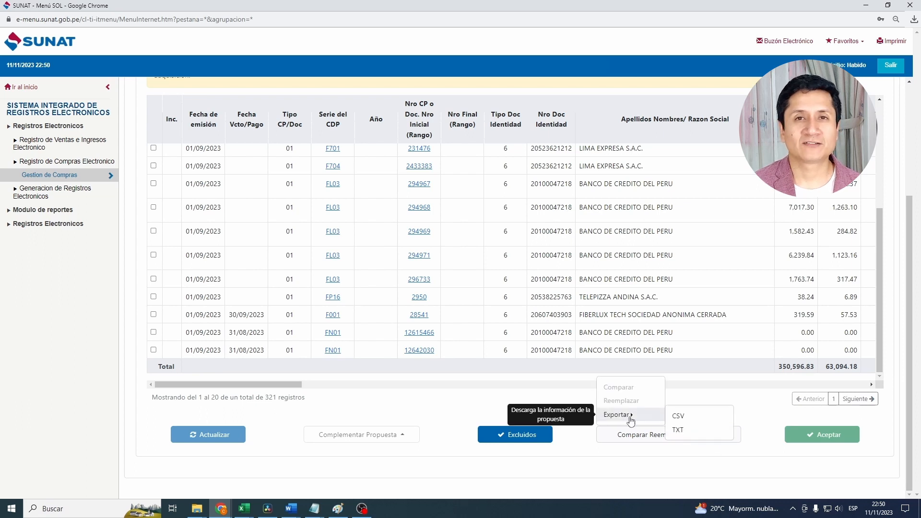
pyautogui.click(692, 430)
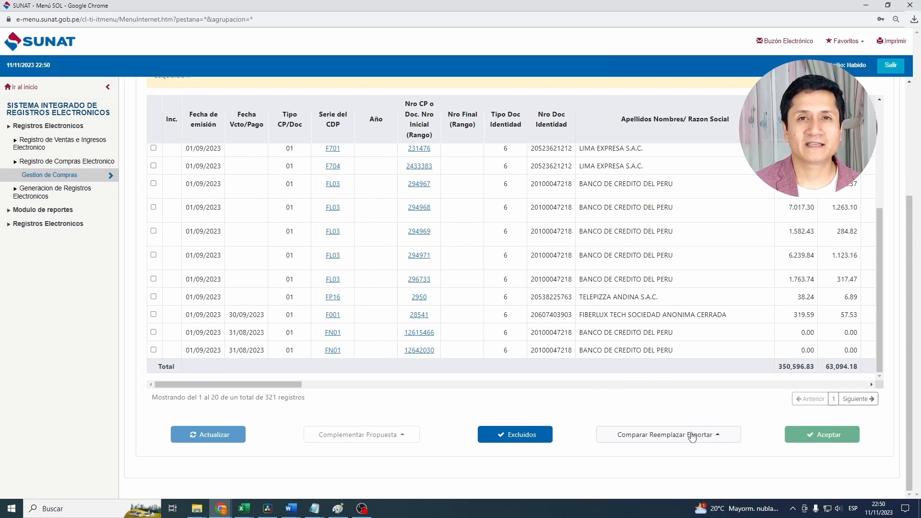
pyautogui.moveTo(483, 144); pyautogui.dragTo(540, 139)
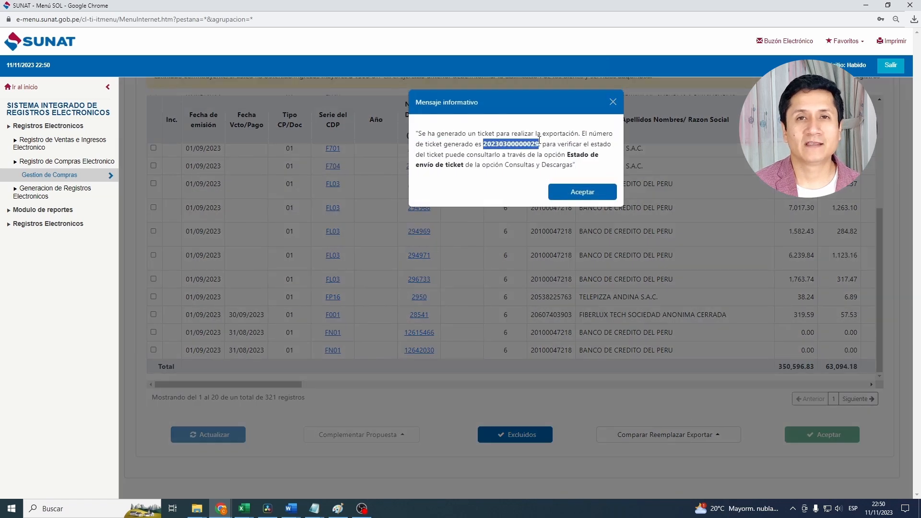
pyautogui.click(583, 194)
# - Open Estado de envío de Ticket and locate the detail and download link of the newest proposal export ticket
pyautogui.click(267, 146)
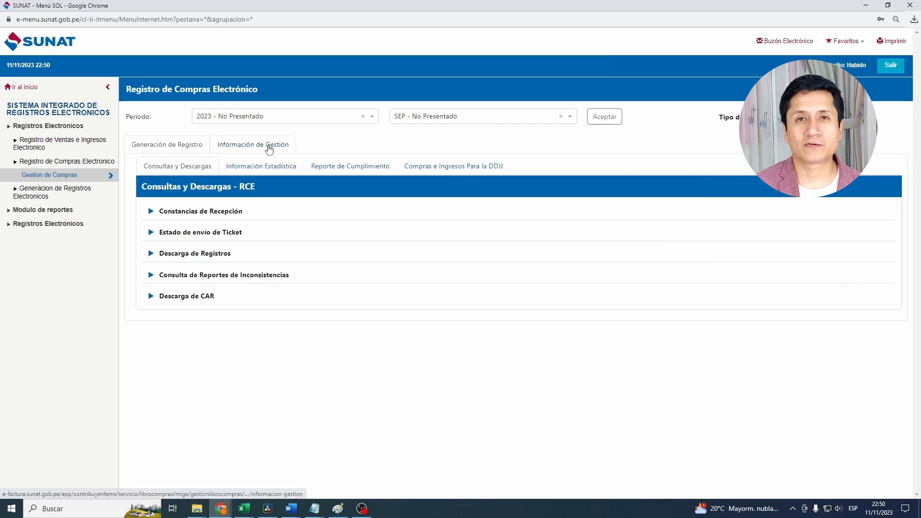
pyautogui.click(291, 235)
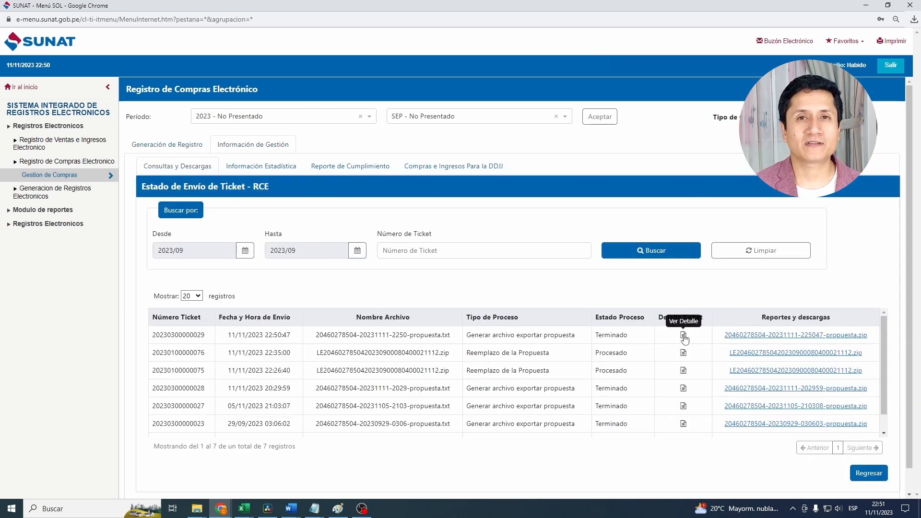
pyautogui.moveTo(599, 318); pyautogui.dragTo(697, 317)
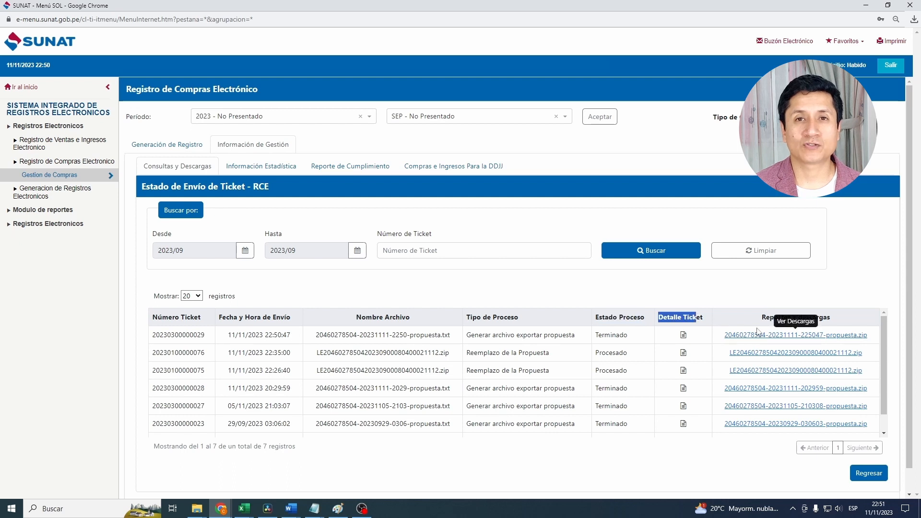
pyautogui.moveTo(762, 317); pyautogui.dragTo(815, 318)
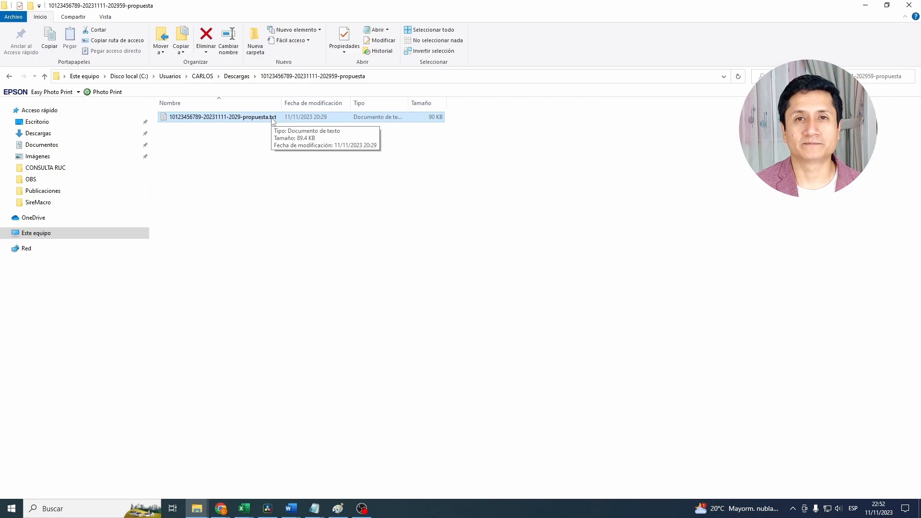
# - Open the extracted proposal TXT file from the Descargas folder and select all of its text
pyautogui.doubleClick(271, 118)
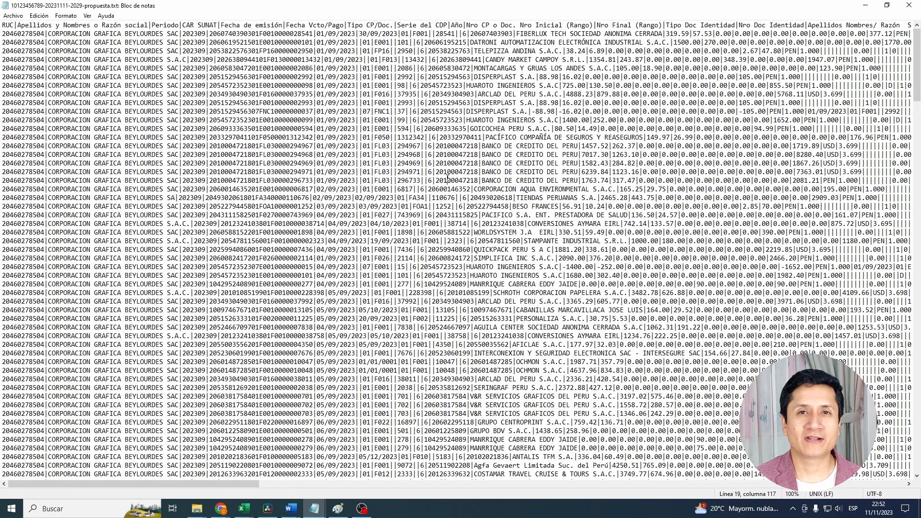
pyautogui.hotkey('ctrl', 'a')
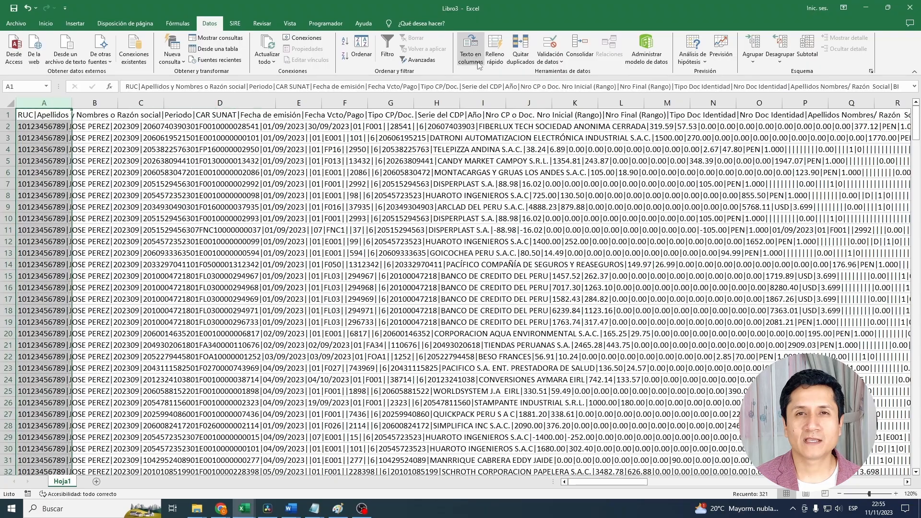
# - In Excel, convert the proposal text in column A into separate columns at the | separators and inspect the CLU1 and CLU2 columns
pyautogui.click(470, 48)
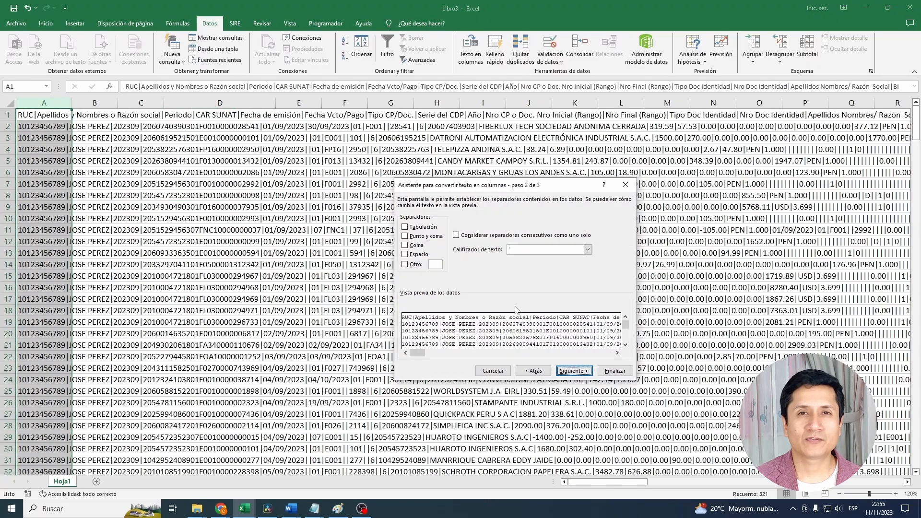
pyautogui.click(574, 371)
pyautogui.click(307, 231)
pyautogui.moveTo(583, 482); pyautogui.dragTo(713, 486)
pyautogui.moveTo(511, 103); pyautogui.dragTo(536, 106)
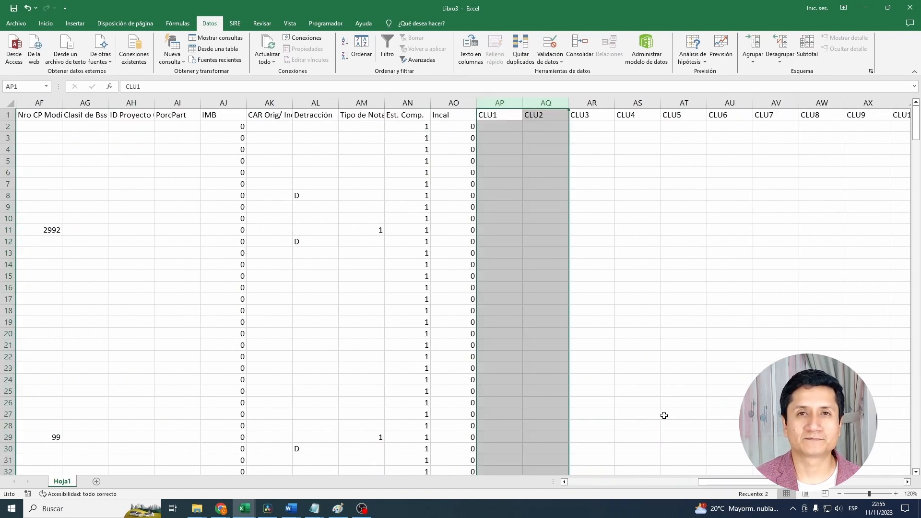
# - Widen the CAR SUNAT column until its full codes fit and highlight the column with a fill colour
pyautogui.moveTo(711, 483); pyautogui.dragTo(580, 485)
pyautogui.click(239, 104)
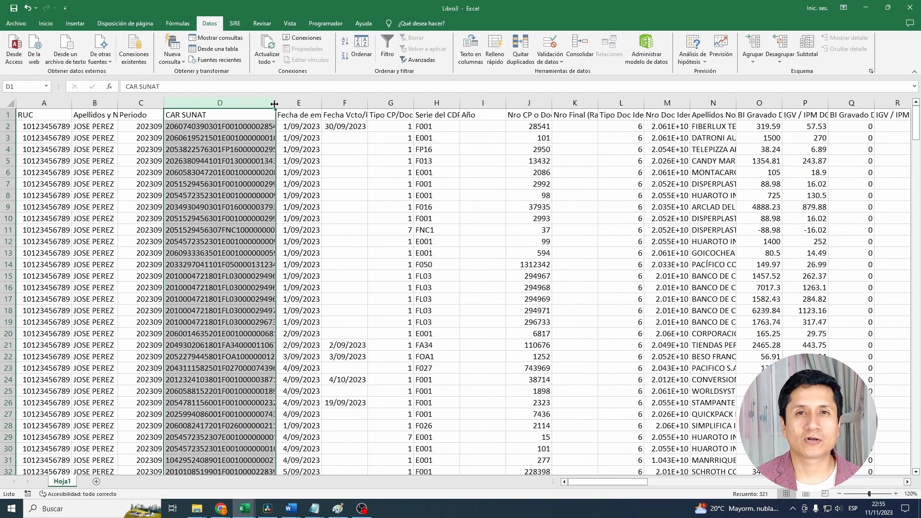
pyautogui.moveTo(277, 104); pyautogui.dragTo(312, 105)
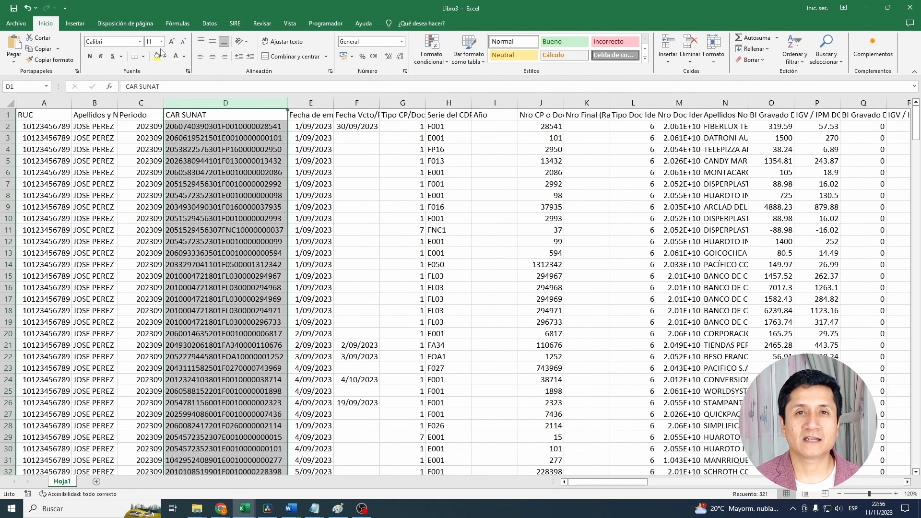
pyautogui.click(157, 56)
pyautogui.click(237, 194)
pyautogui.click(237, 195)
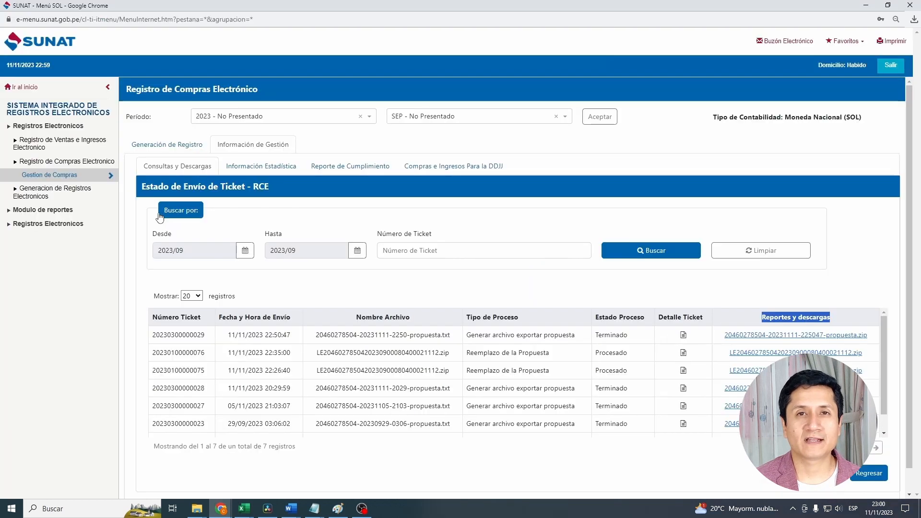
# - In the SUNAT portal, return to the main menu and open Consulta de pago de detracciones under Mis declaraciones informativas
pyautogui.click(24, 87)
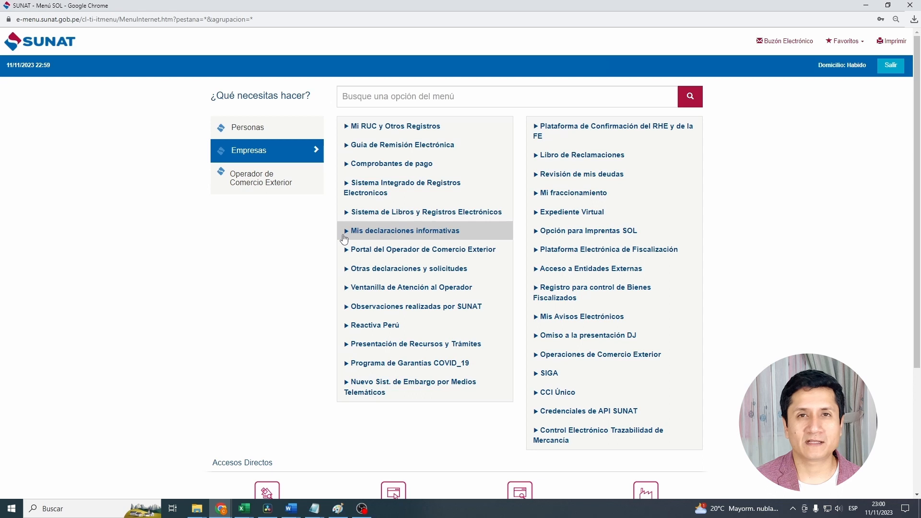
pyautogui.click(349, 231)
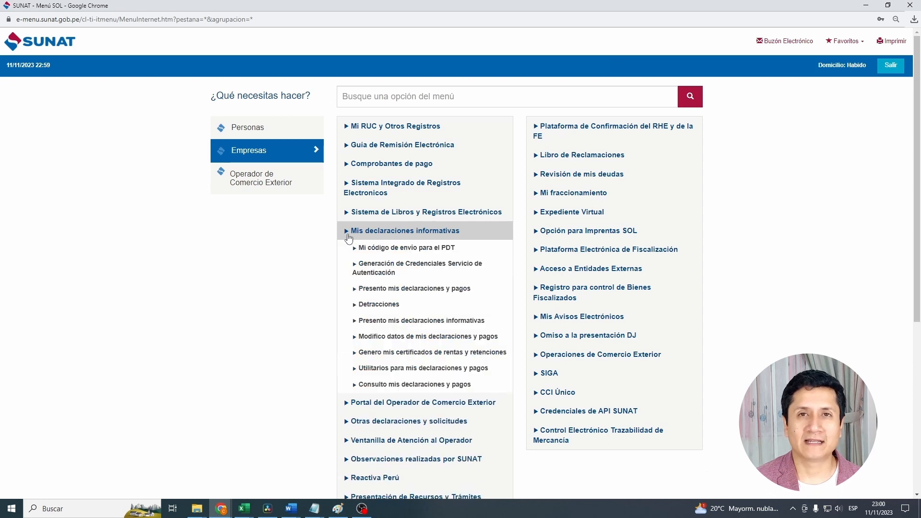
pyautogui.click(355, 306)
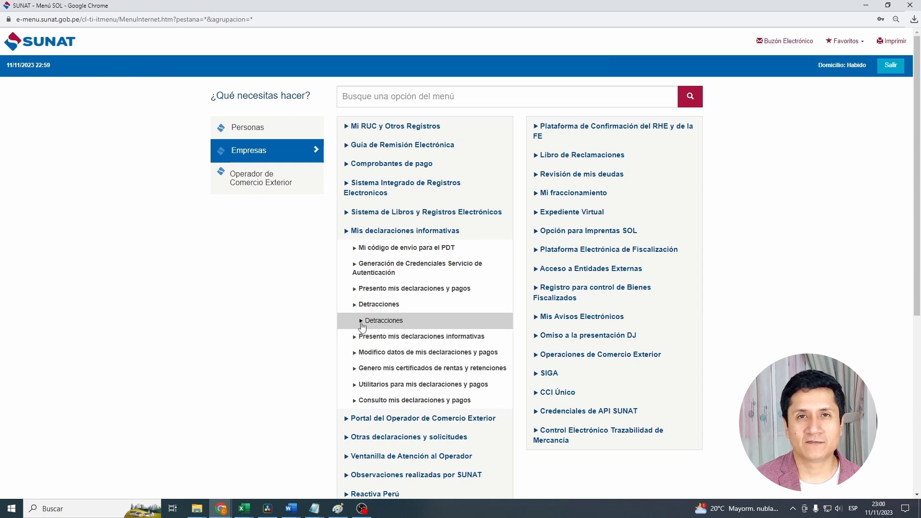
pyautogui.click(362, 326)
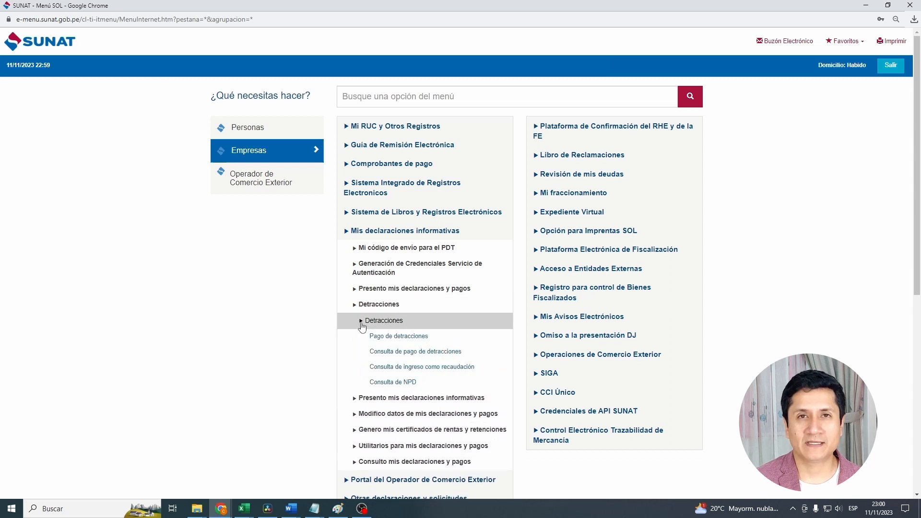
pyautogui.click(375, 355)
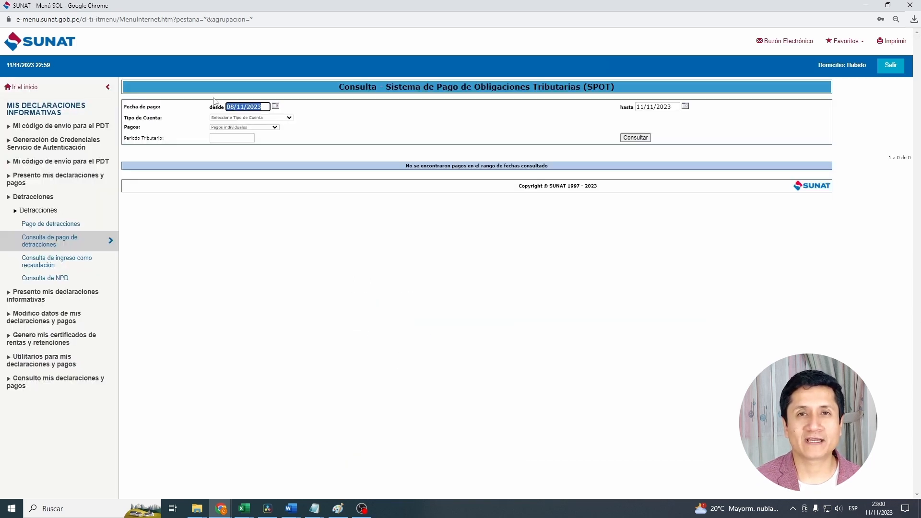
# - Set the payment date range of the detraction query from 01/09/2023 to 30/09/2023
pyautogui.write('01/09/20')
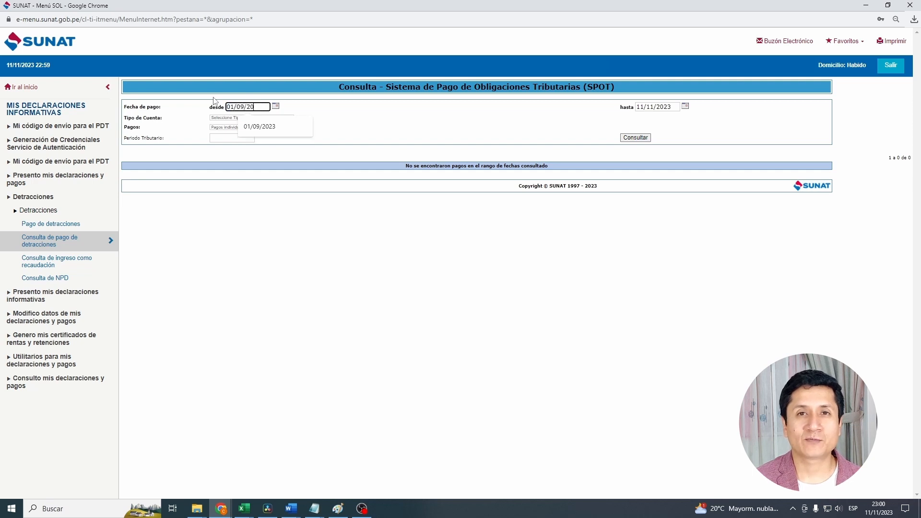
pyautogui.write('23')
pyautogui.press('Tab')
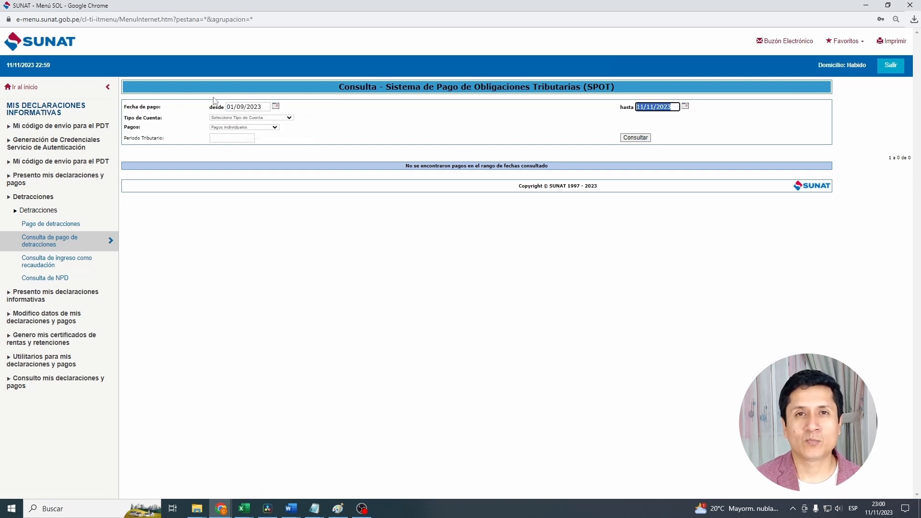
pyautogui.write('30/09/202')
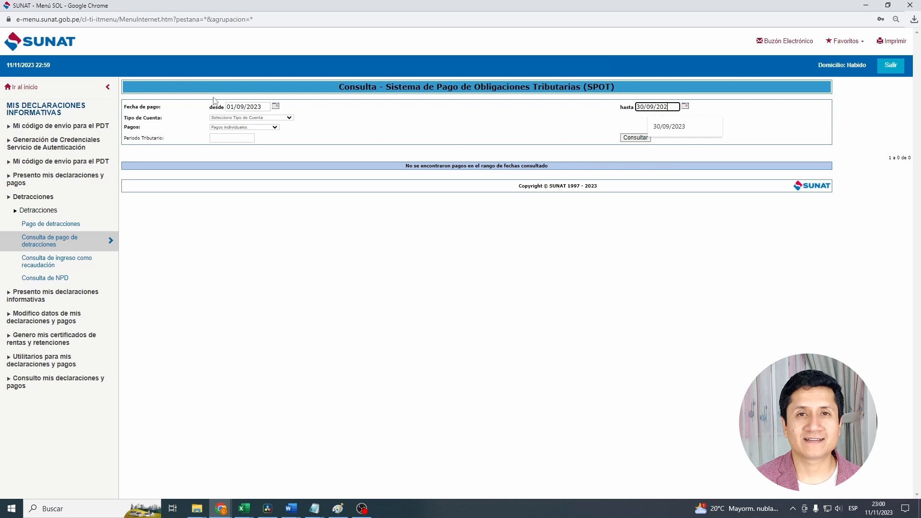
pyautogui.write('3')
pyautogui.press('Tab')
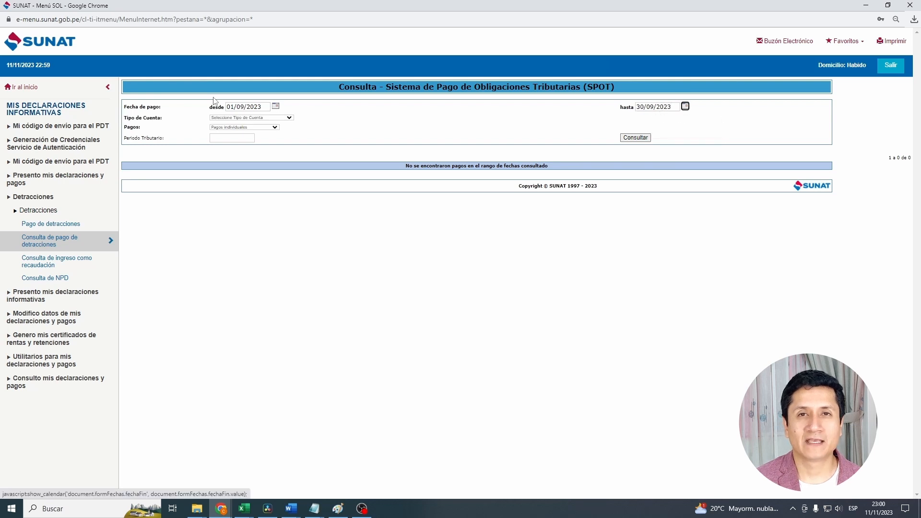
# - Choose Cuenta de Detracciones Convencional with Pagos individuales and run the detraction payment query
pyautogui.click(264, 117)
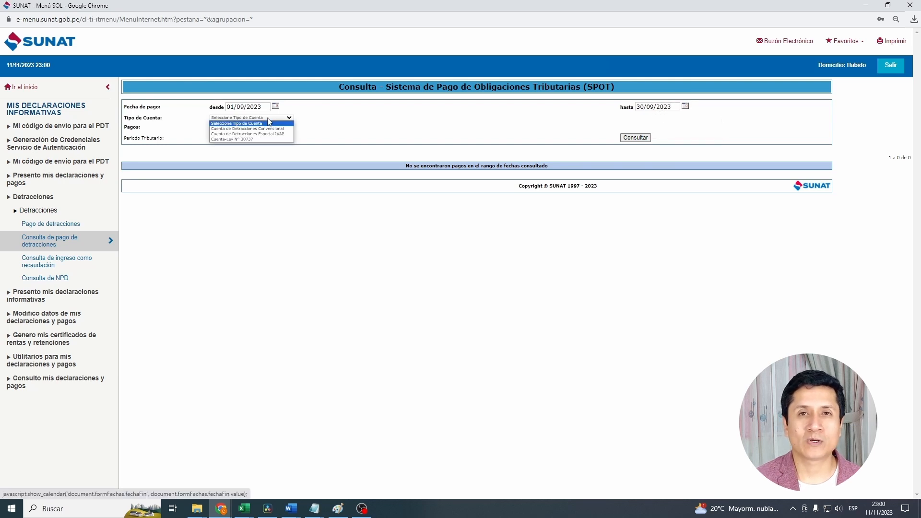
pyautogui.click(263, 129)
pyautogui.click(273, 127)
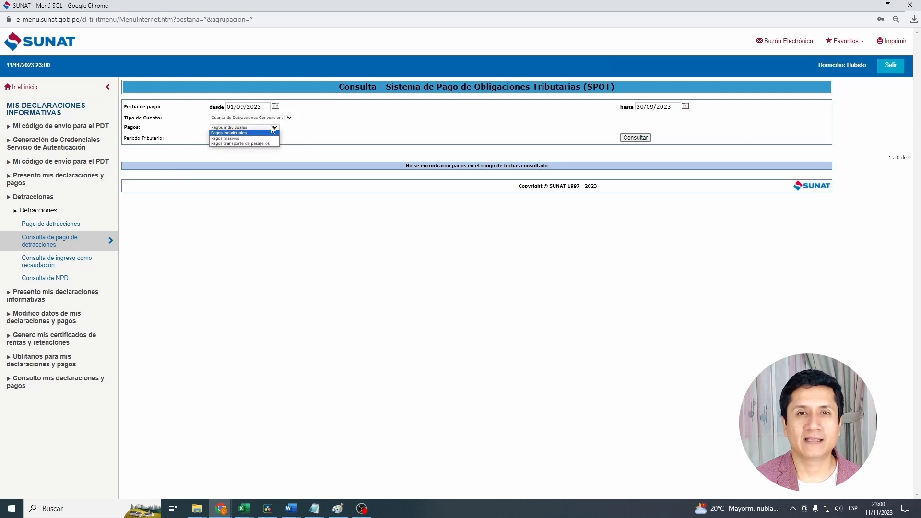
pyautogui.click(264, 134)
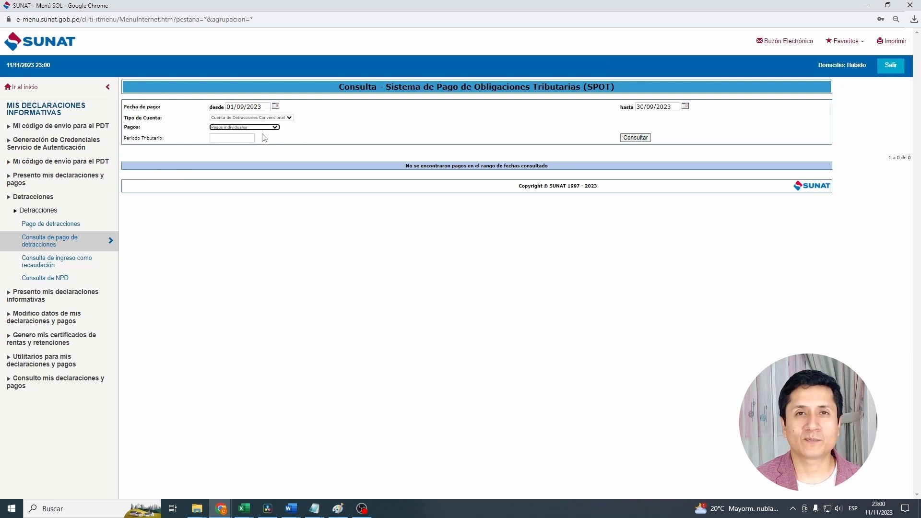
pyautogui.click(642, 138)
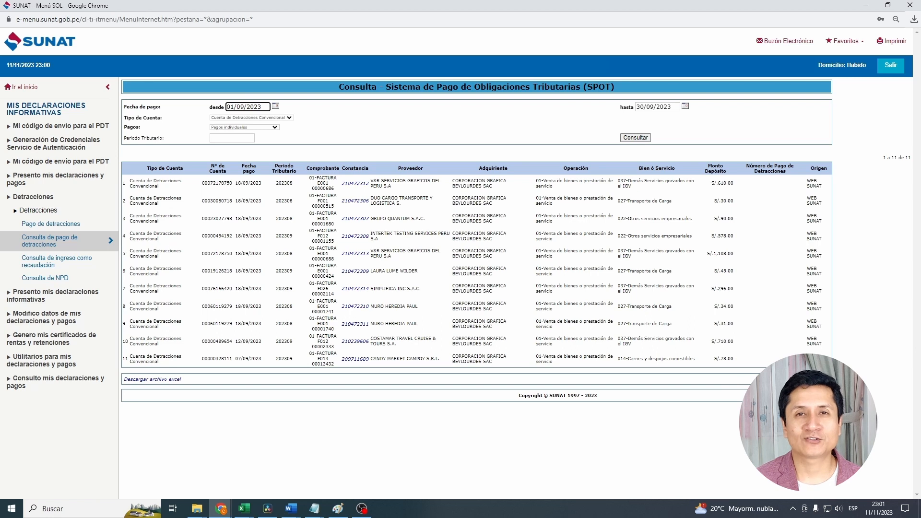
# - Download the detraction query results as a file, open the downloaded text file for viewing and close it
pyautogui.click(153, 379)
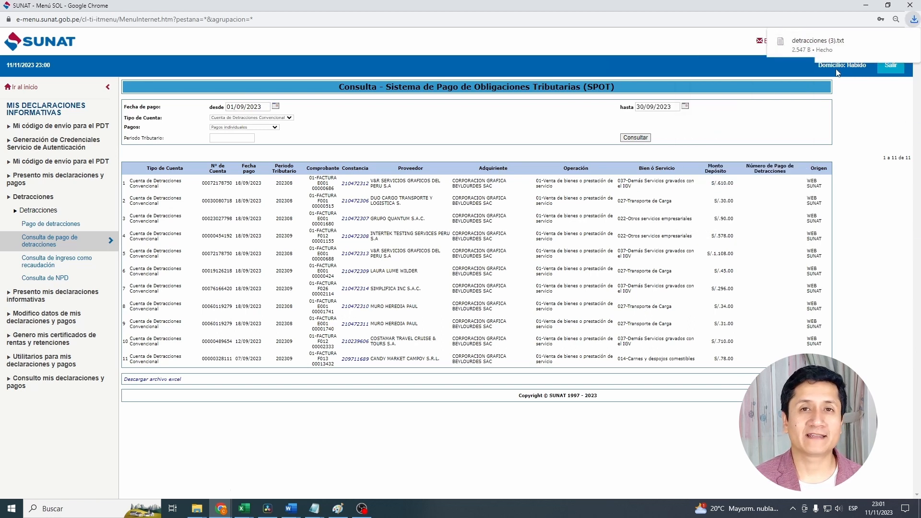
pyautogui.click(830, 47)
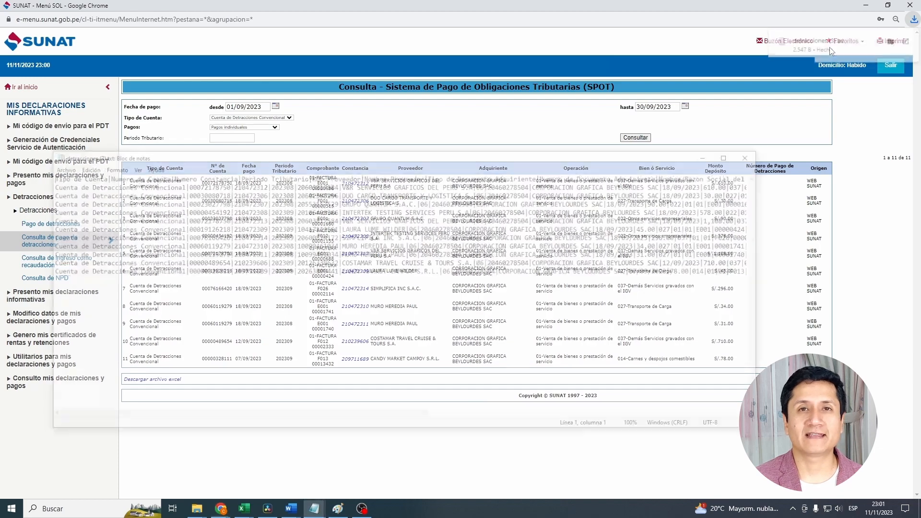
pyautogui.click(757, 155)
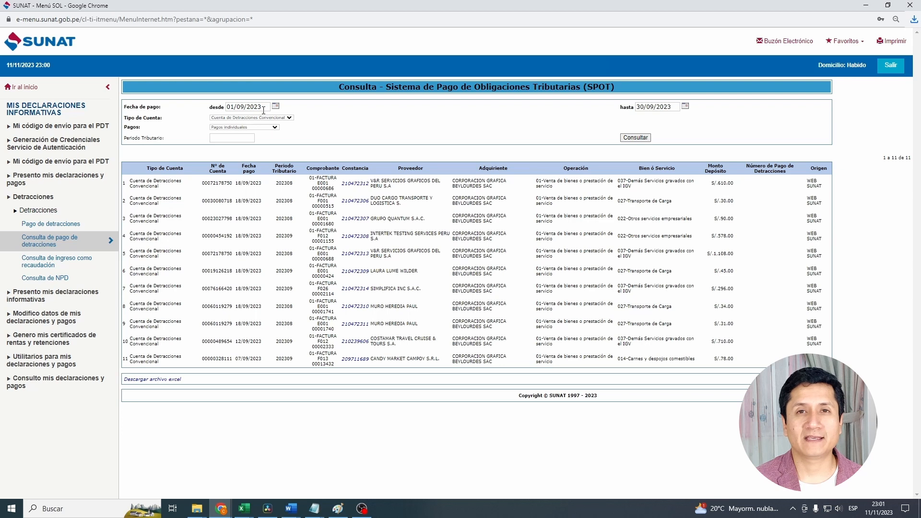
# - Change the payment date range of the detraction query to 01/10/2023 through 06/10/2023, consulting the October 2023 calendar
pyautogui.click(264, 107)
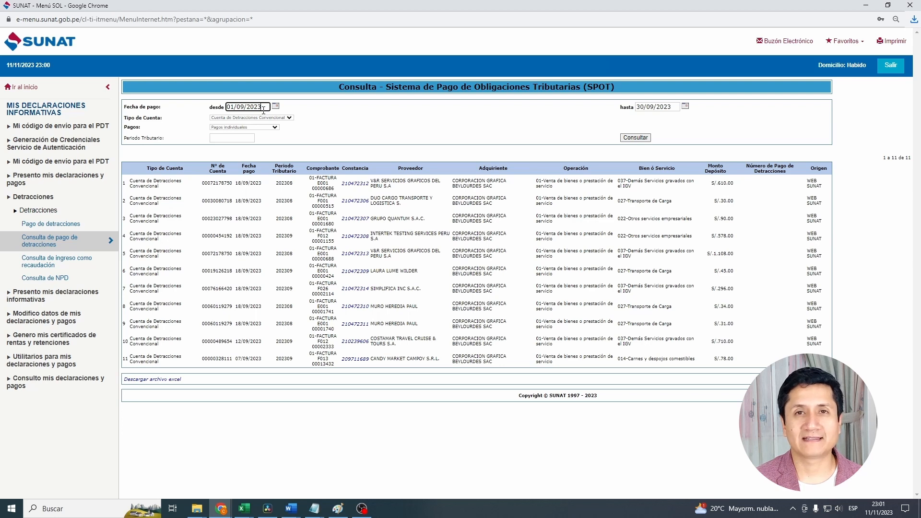
pyautogui.tripleClick(264, 108)
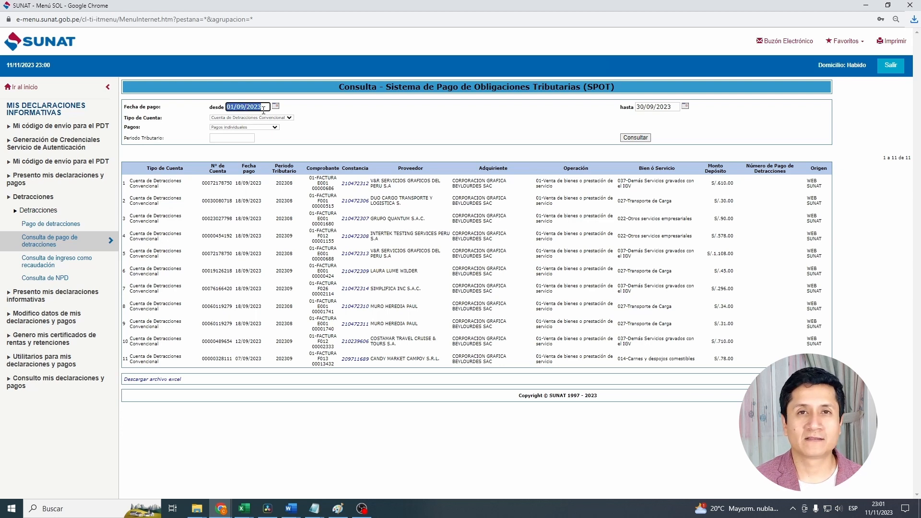
pyautogui.write('01/10/2023')
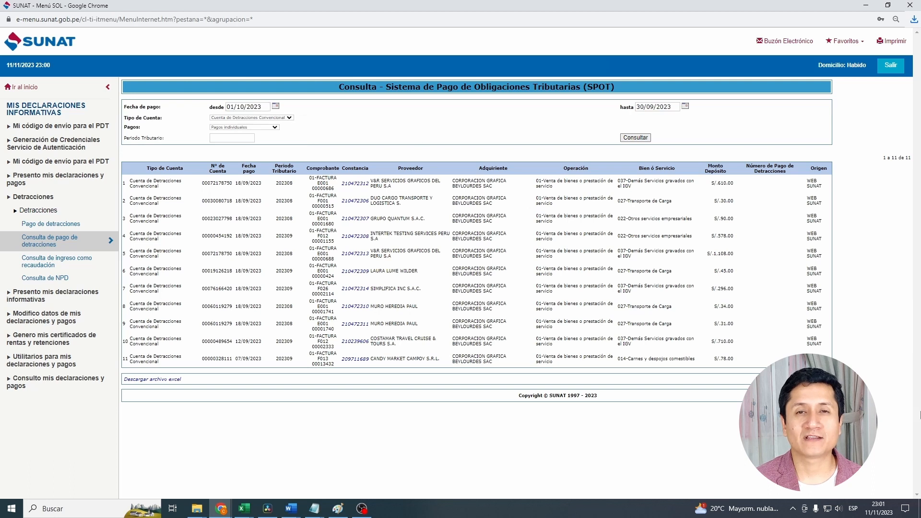
pyautogui.click(878, 509)
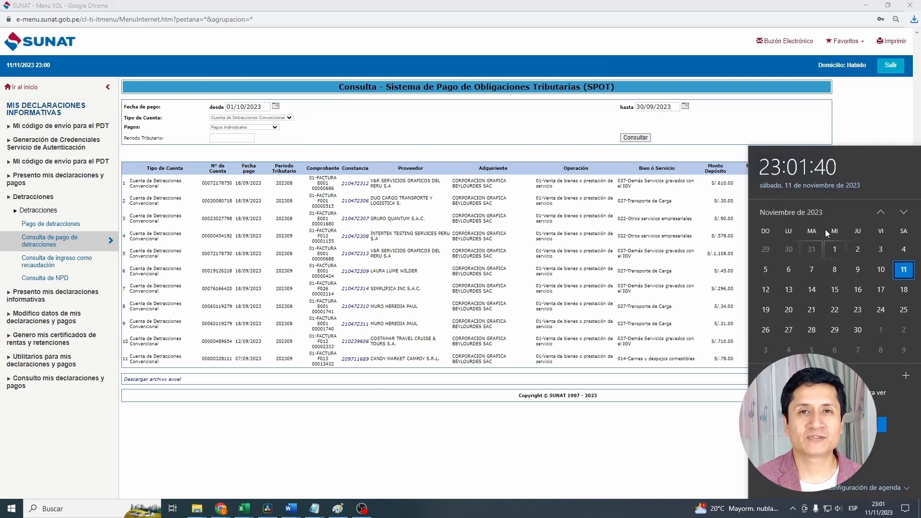
pyautogui.click(881, 212)
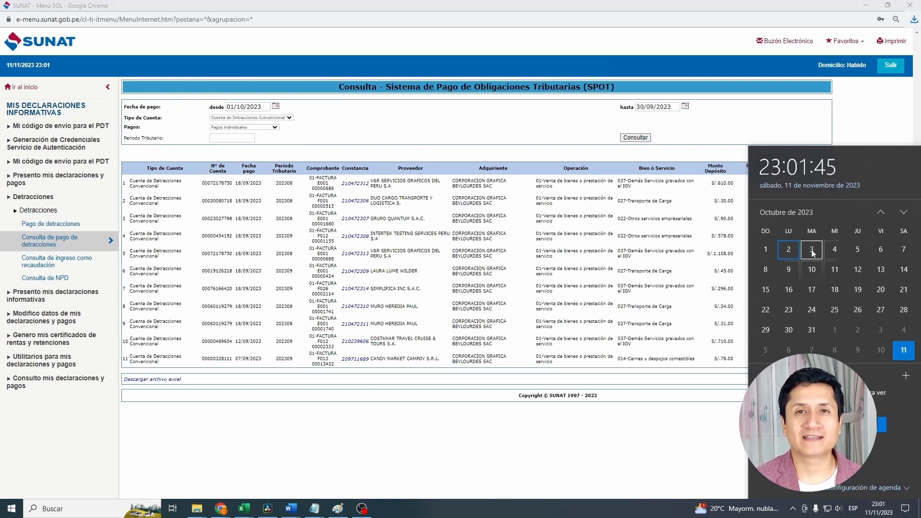
pyautogui.click(656, 107)
pyautogui.hotkey('ctrl', 'a')
pyautogui.write('06')
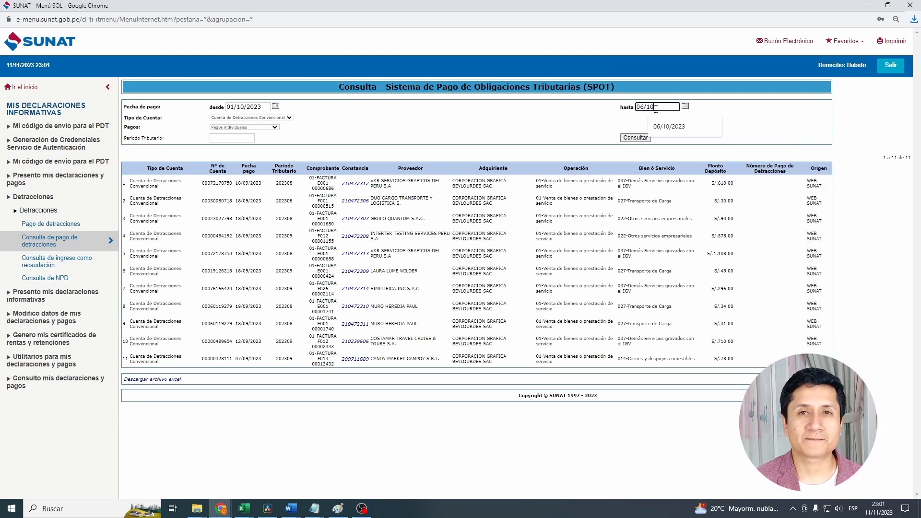
pyautogui.write('/10')
pyautogui.click(669, 127)
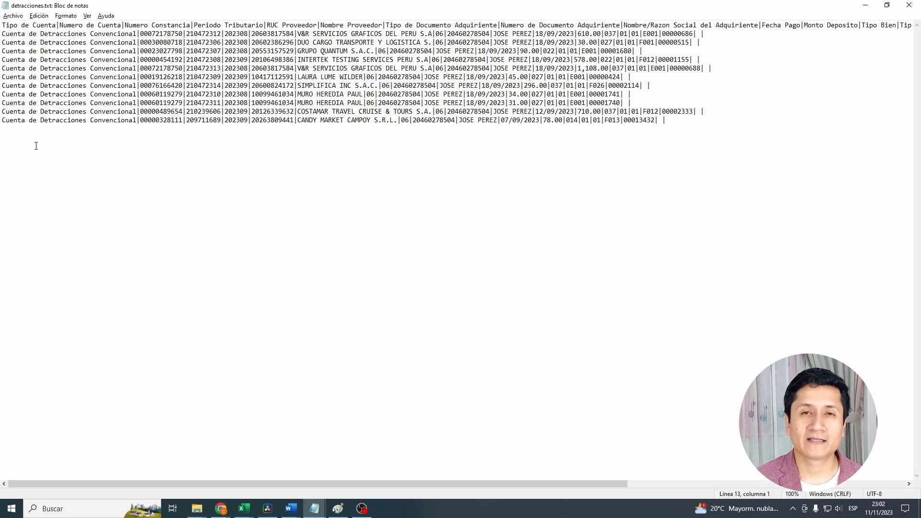
# - Append the payment row from detracciones1.txt to the end of detracciones.txt and copy the combined text for use in Excel
pyautogui.hotkey('ctrl', 'v')
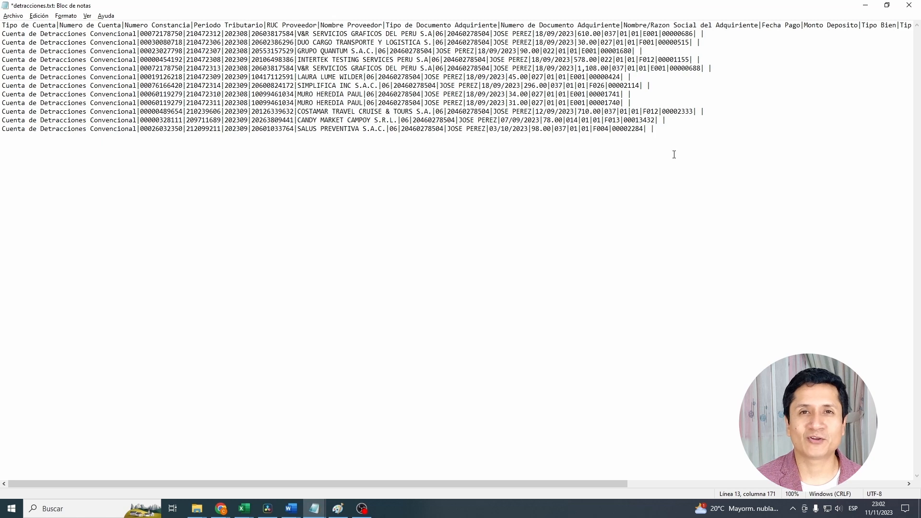
pyautogui.hotkey('ctrl', 'a')
pyautogui.rightClick(417, 91)
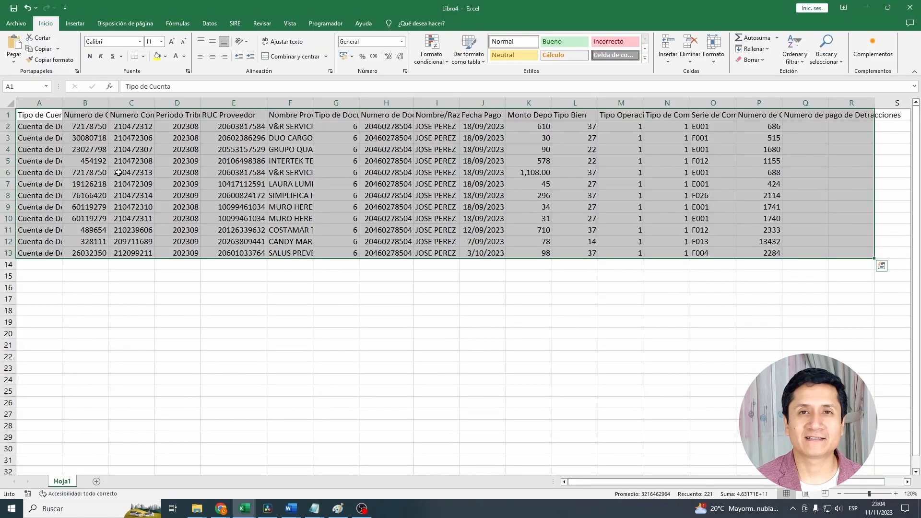
pyautogui.click(239, 218)
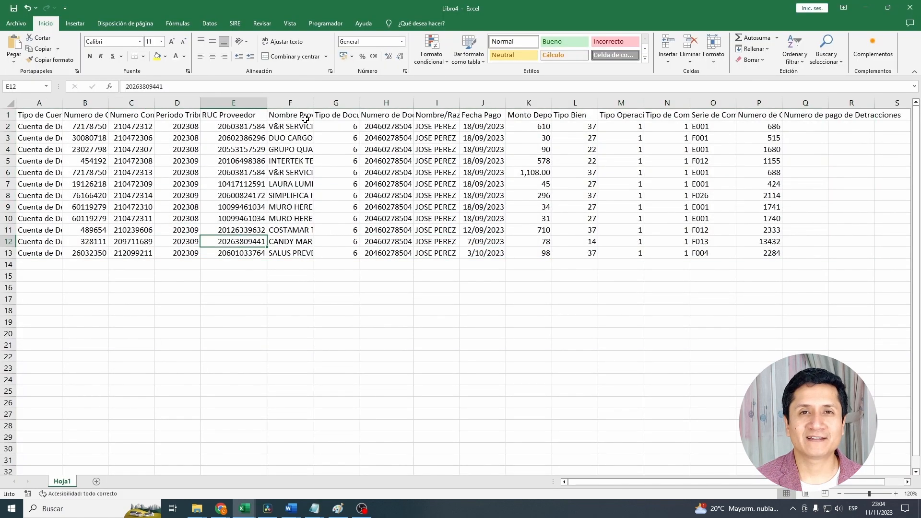
# - Insert an empty column before Tipo de Cuenta in the detractions sheet and give it the heading CAR
pyautogui.click(27, 102)
pyautogui.rightClick(26, 103)
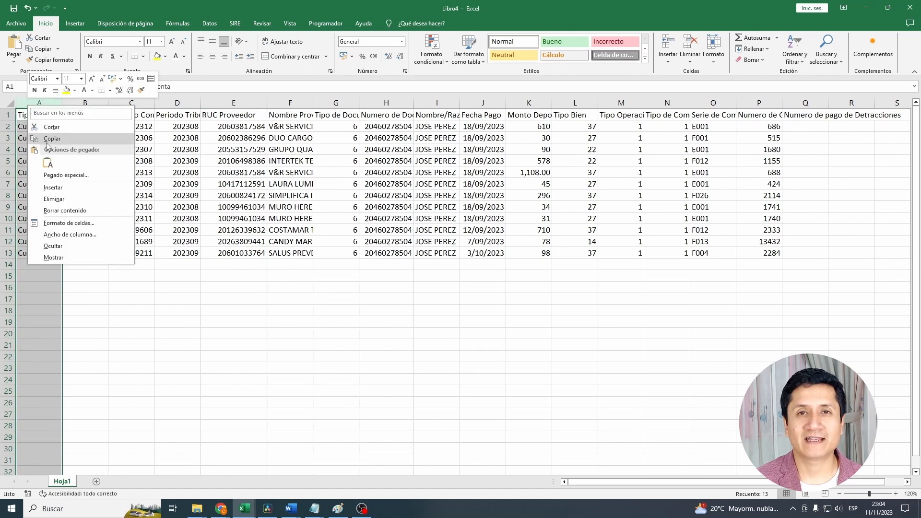
pyautogui.click(61, 187)
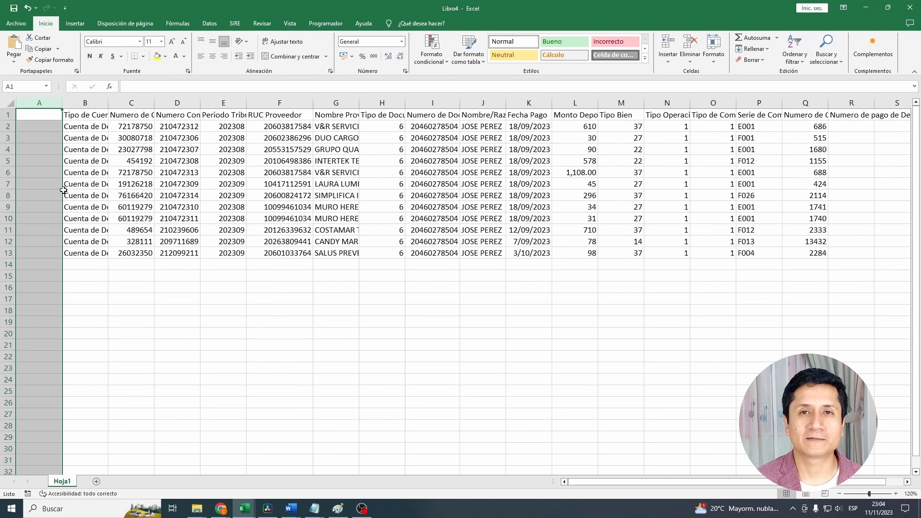
pyautogui.click(45, 118)
pyautogui.write('CAR')
pyautogui.press('Return')
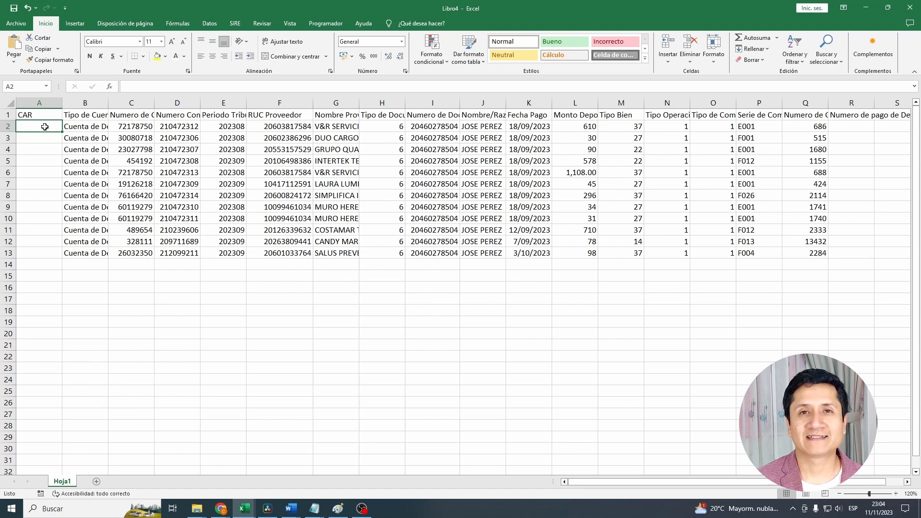
# - Insert the CONCATENAR function in cell A2, under the CAR heading
pyautogui.click(110, 87)
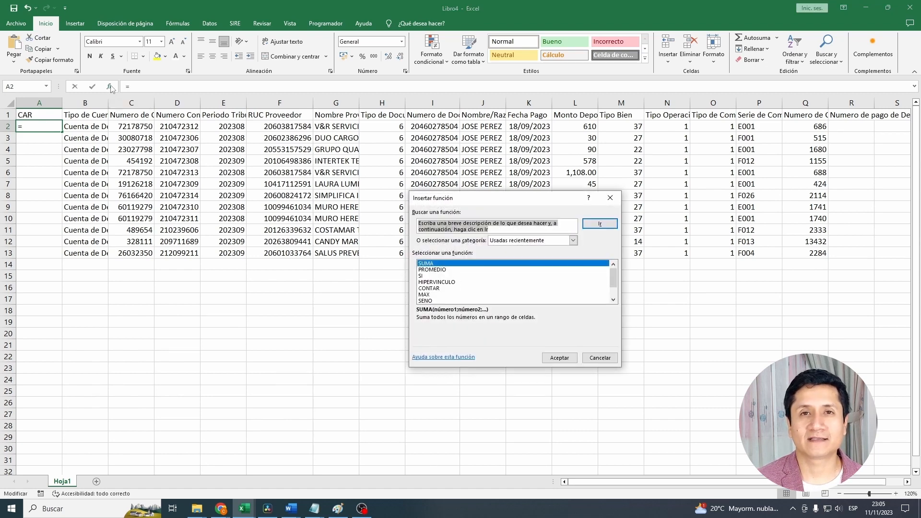
pyautogui.press('Escape')
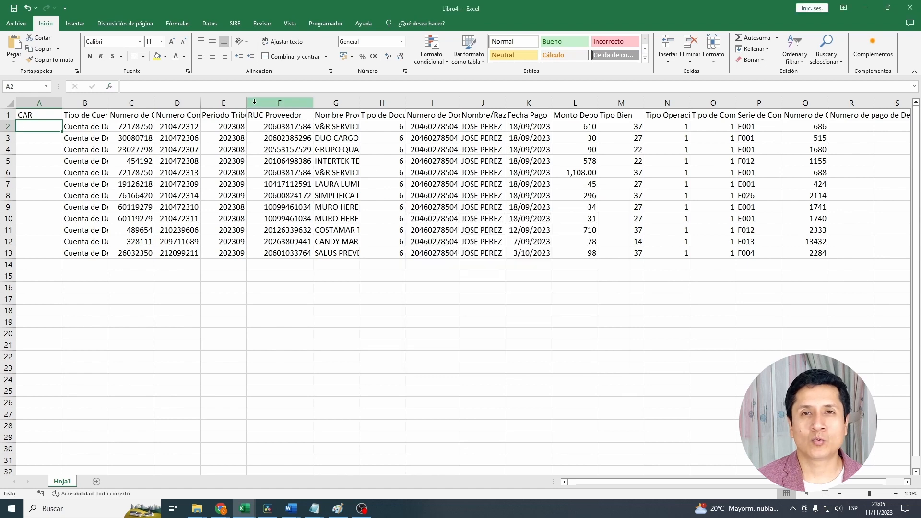
pyautogui.click(176, 25)
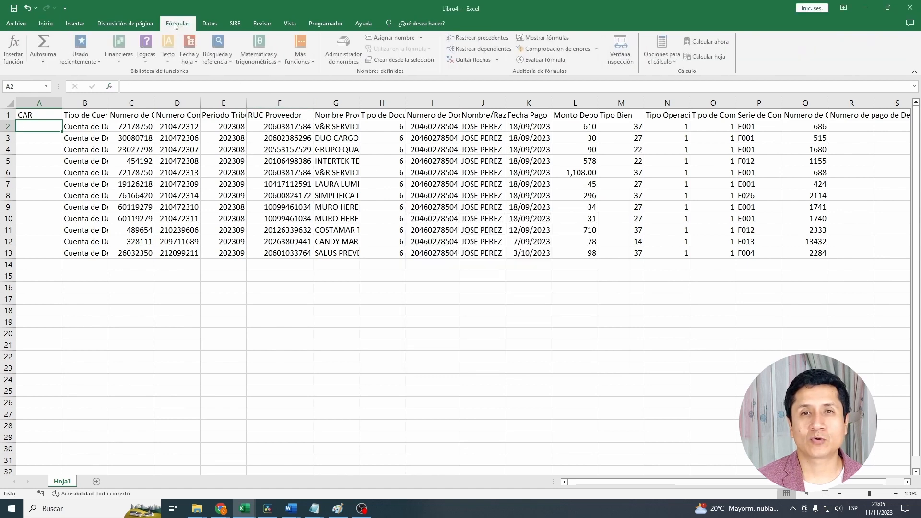
pyautogui.click(15, 51)
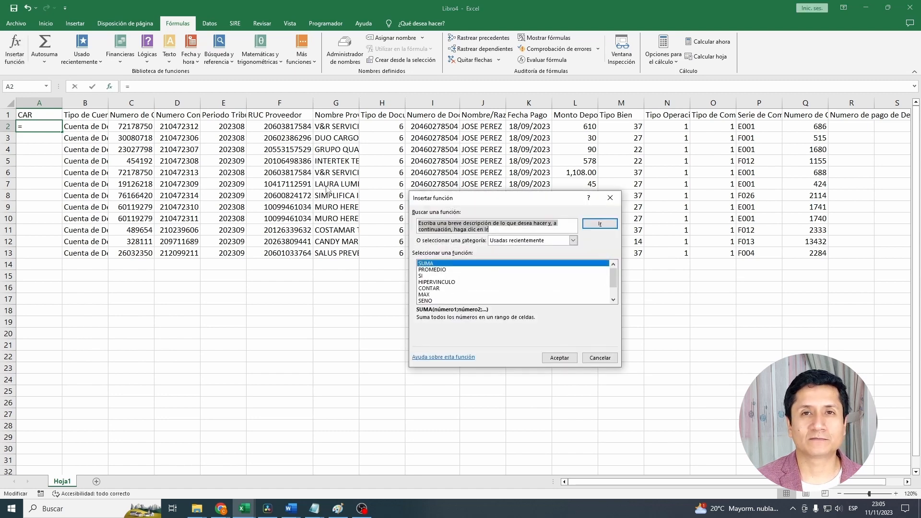
pyautogui.write('CONCATENAR')
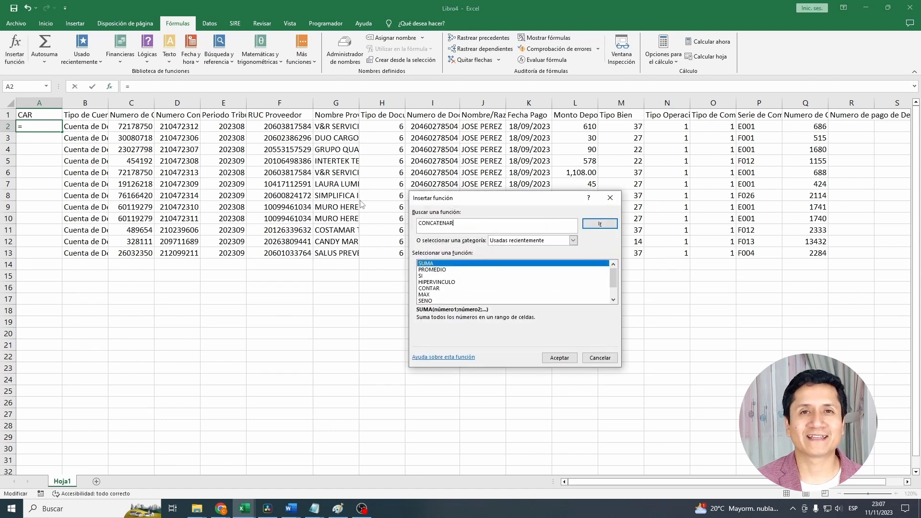
pyautogui.press('Return')
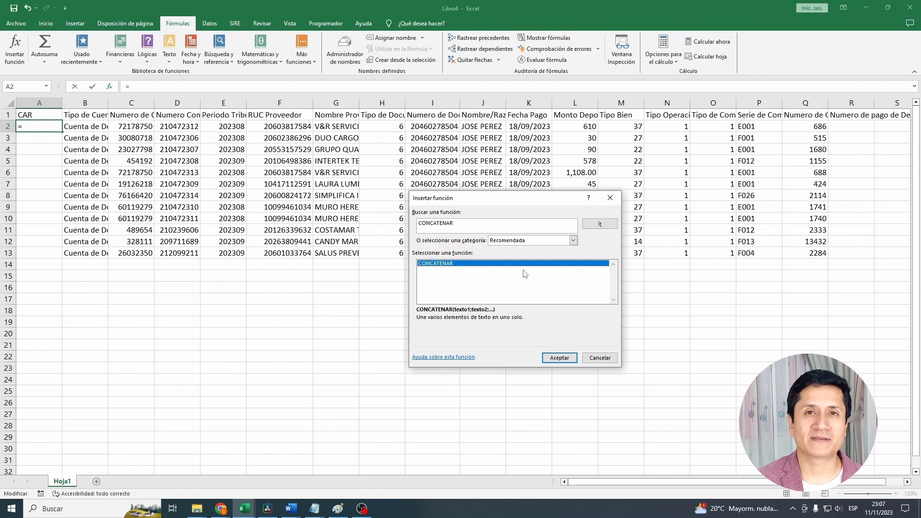
pyautogui.click(576, 362)
# - Use the supplier RUC in F2 as CONCATENAR's first text and "01" as its second
pyautogui.click(524, 231)
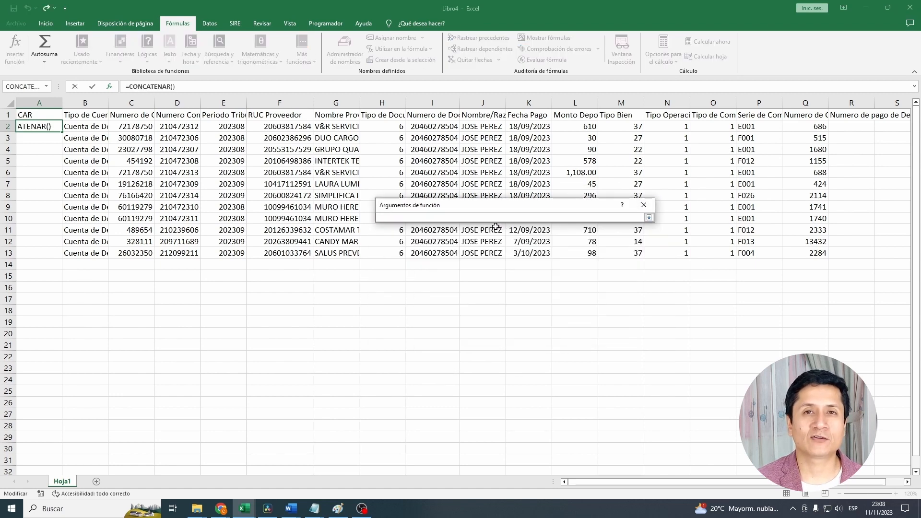
pyautogui.click(291, 130)
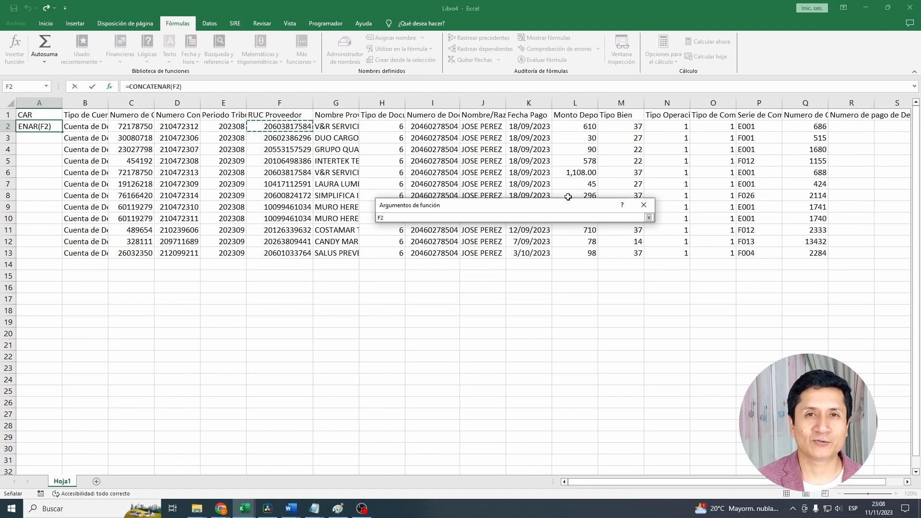
pyautogui.click(649, 217)
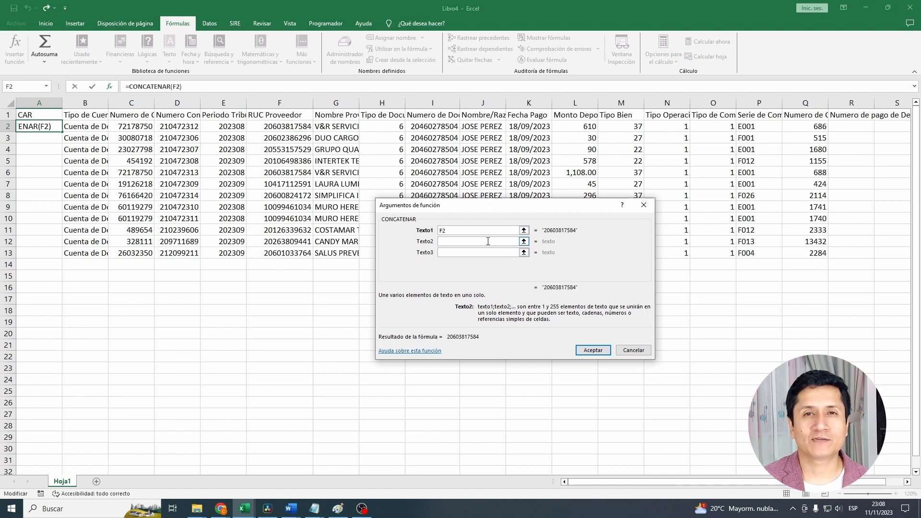
pyautogui.write('"01"')
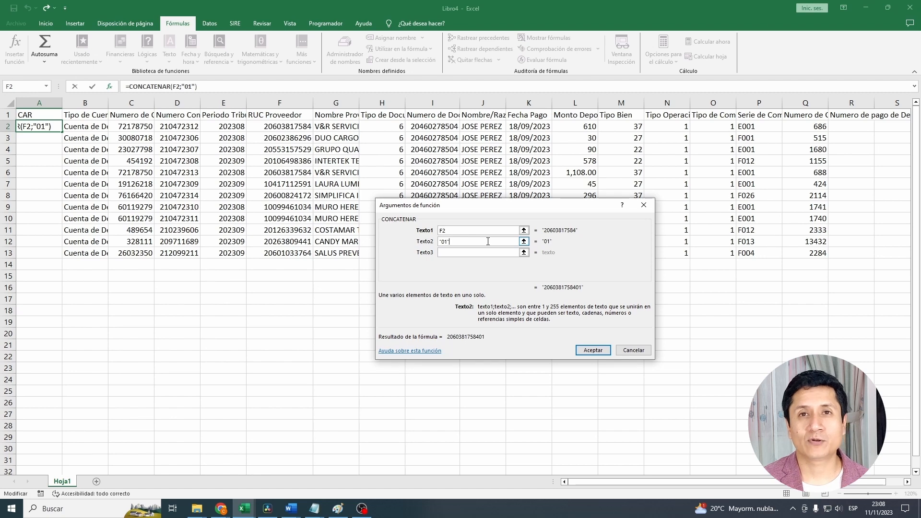
# - Add the receipt series in O2 as the third text and the receipt number in P2 as the fourth
pyautogui.click(470, 253)
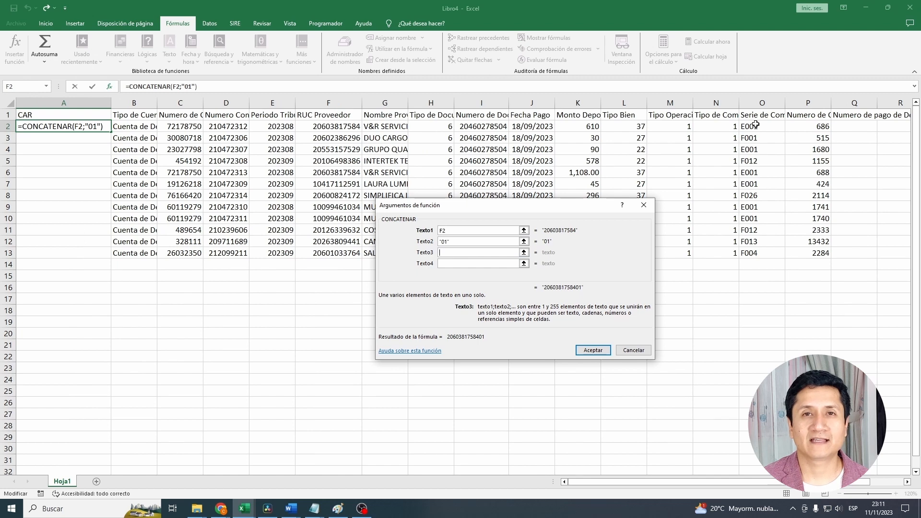
pyautogui.click(755, 126)
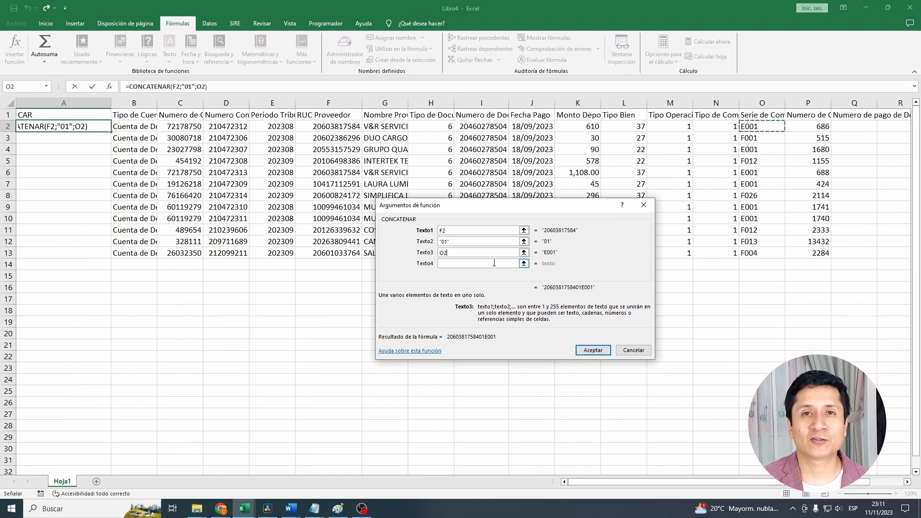
pyautogui.click(494, 263)
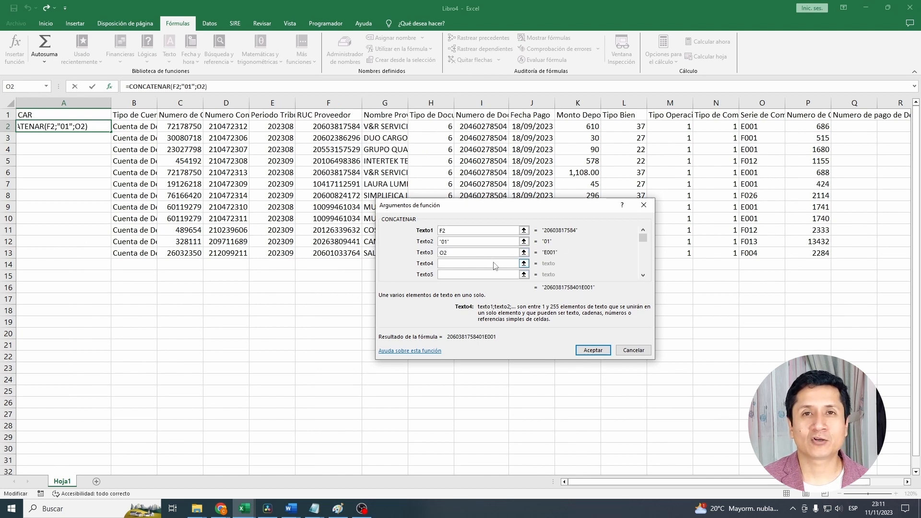
pyautogui.click(813, 126)
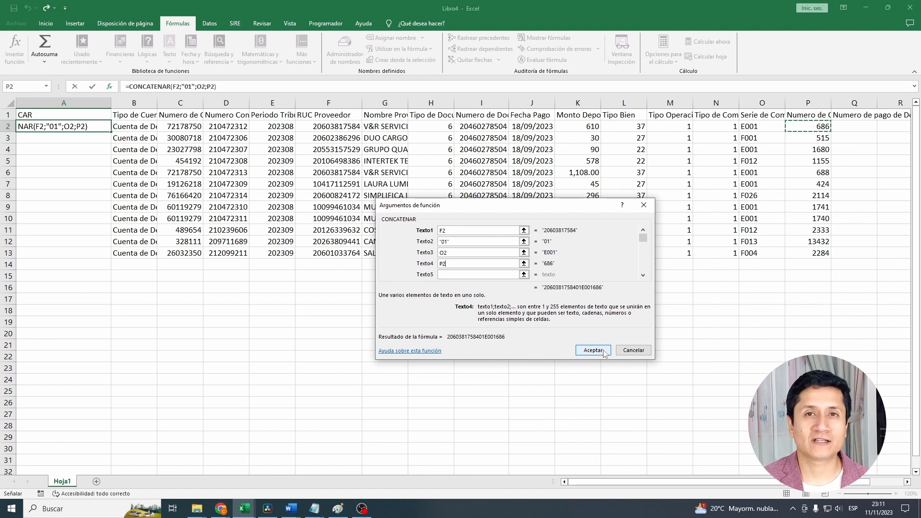
# - Format the third text as a four-character series with TEXTO(O2;"0000")
pyautogui.click(453, 252)
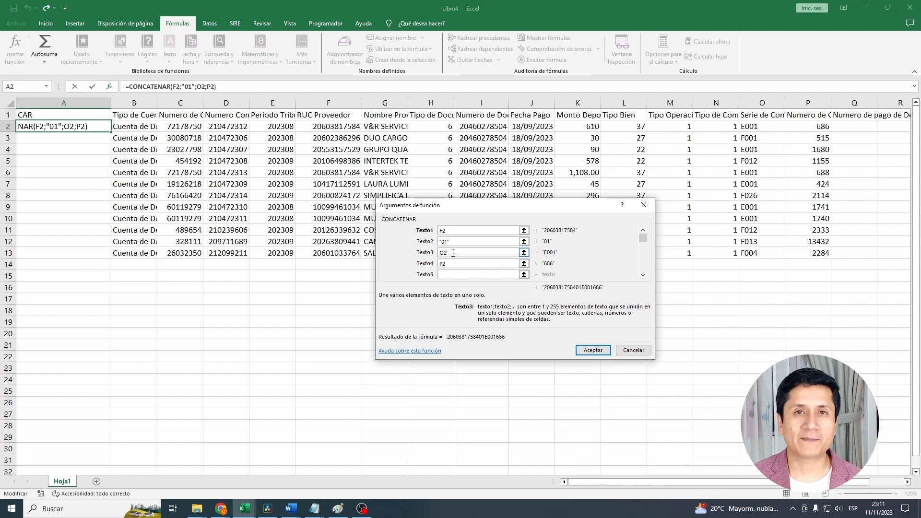
pyautogui.write('TEXTO')
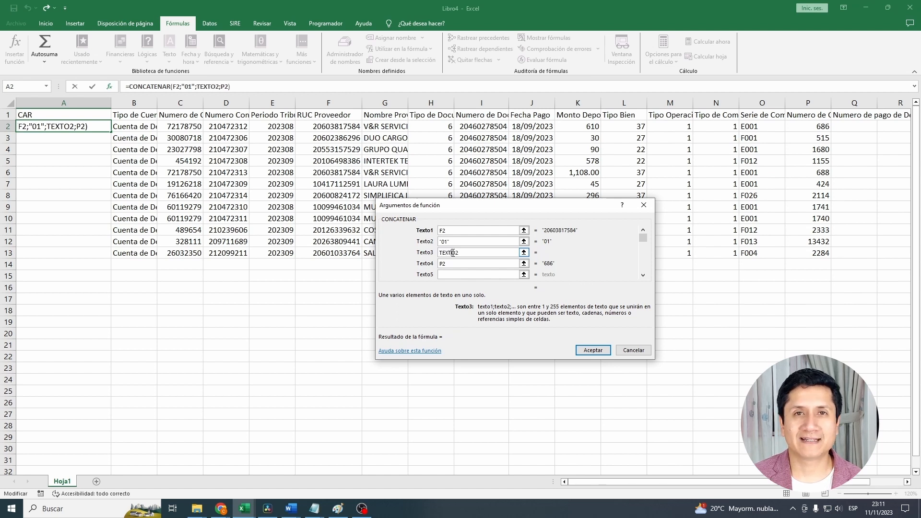
pyautogui.write('(O')
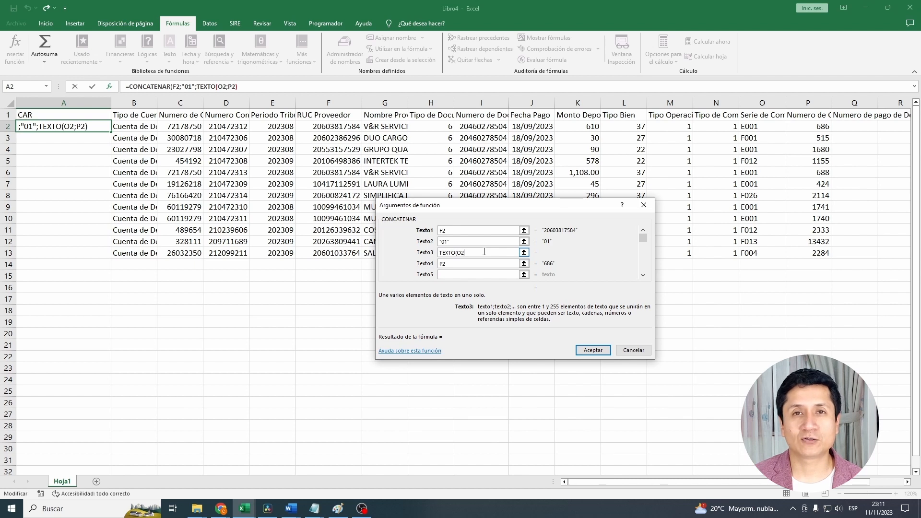
pyautogui.write(';')
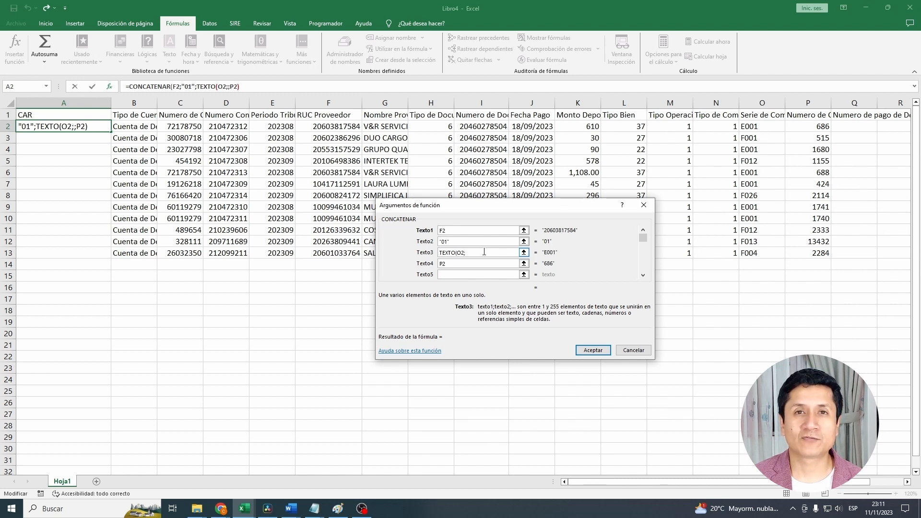
pyautogui.write('"')
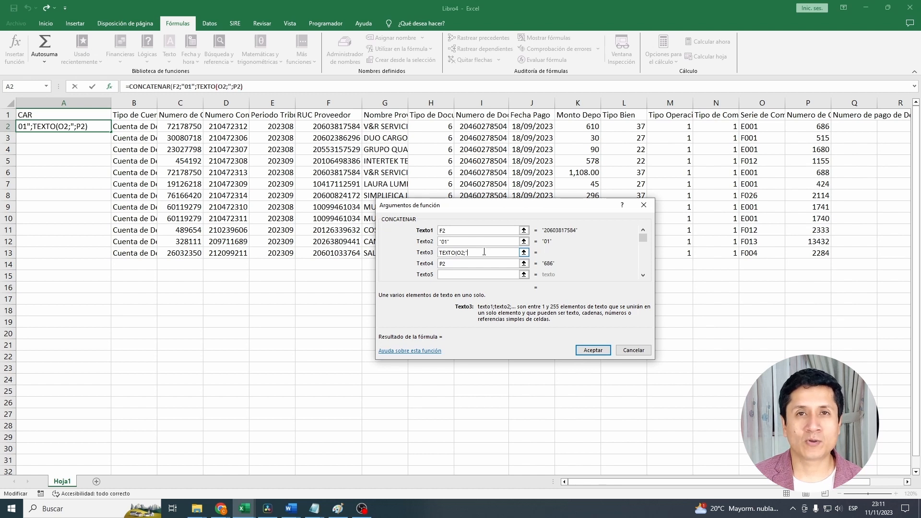
pyautogui.write('000')
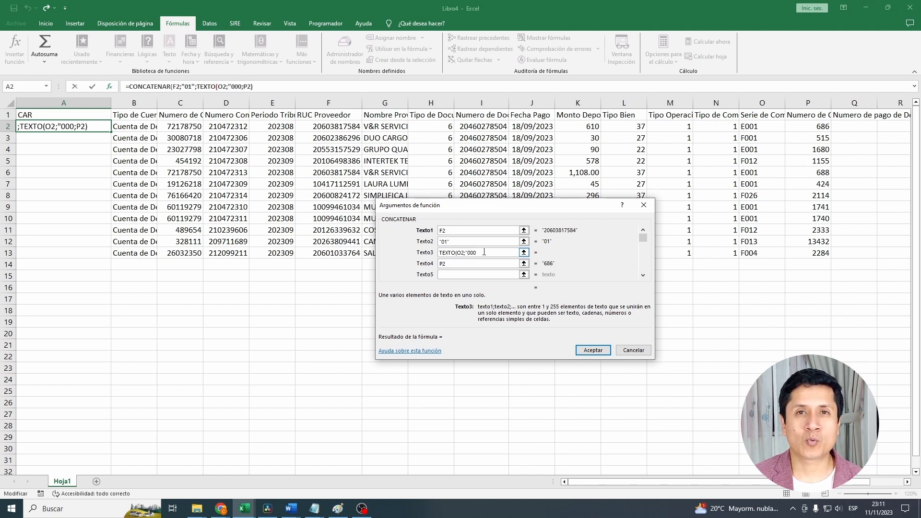
pyautogui.write('0"')
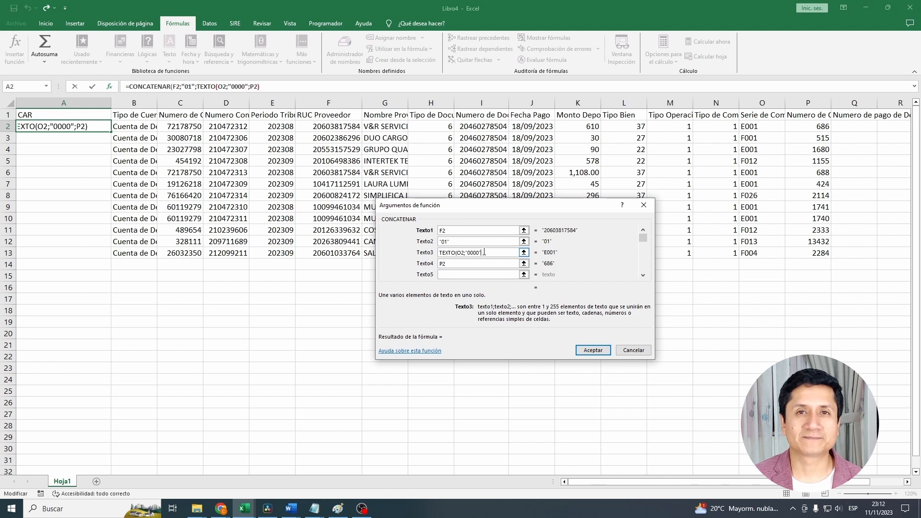
pyautogui.write(')')
pyautogui.click(440, 263)
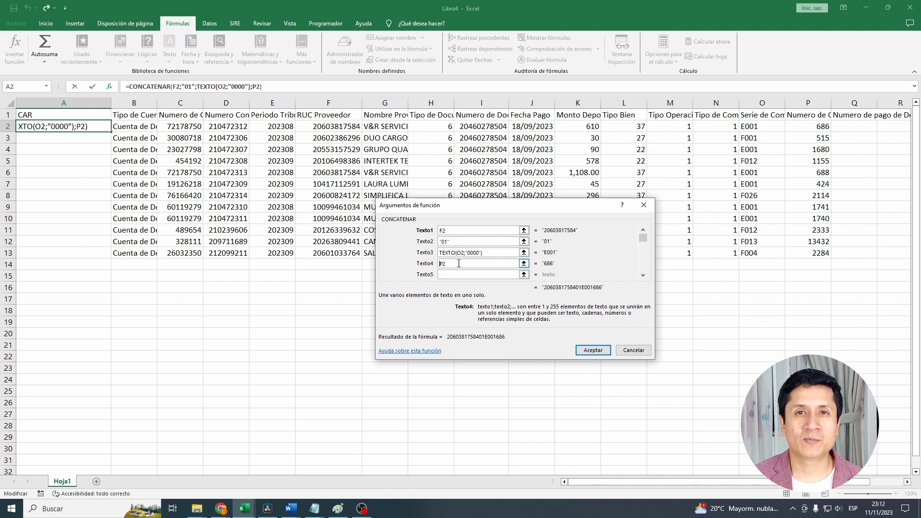
pyautogui.write('TEXTO(P2')
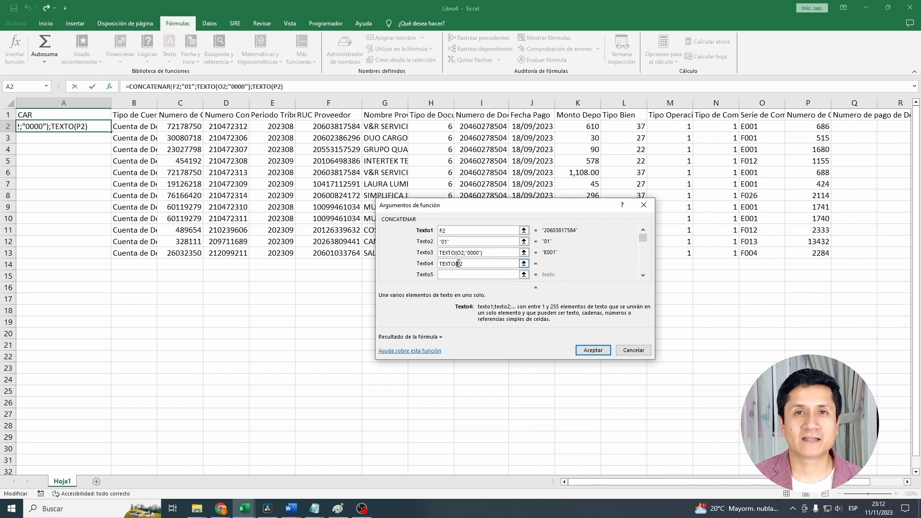
pyautogui.write(';')
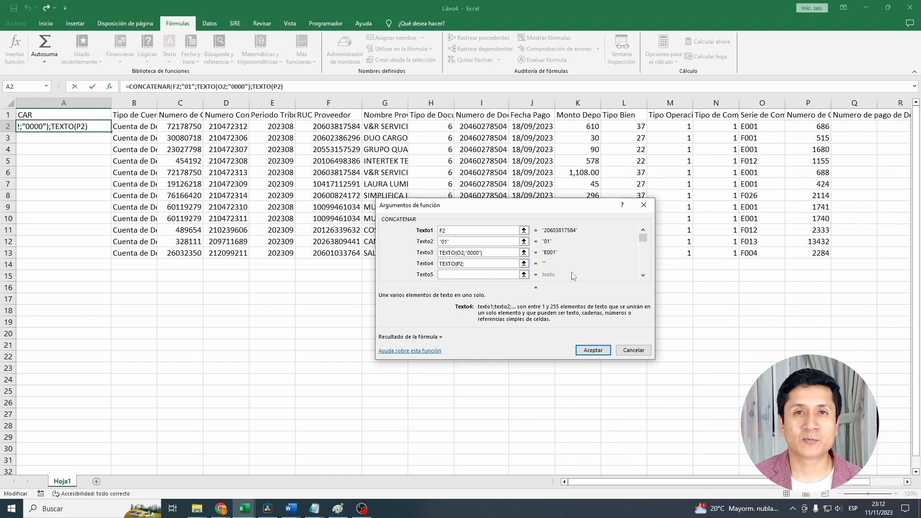
pyautogui.write('"000')
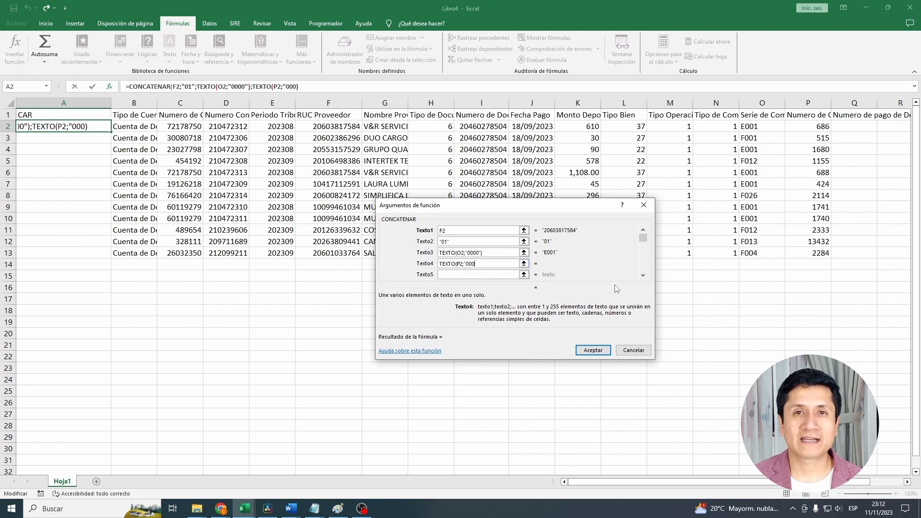
pyautogui.write('0000000')
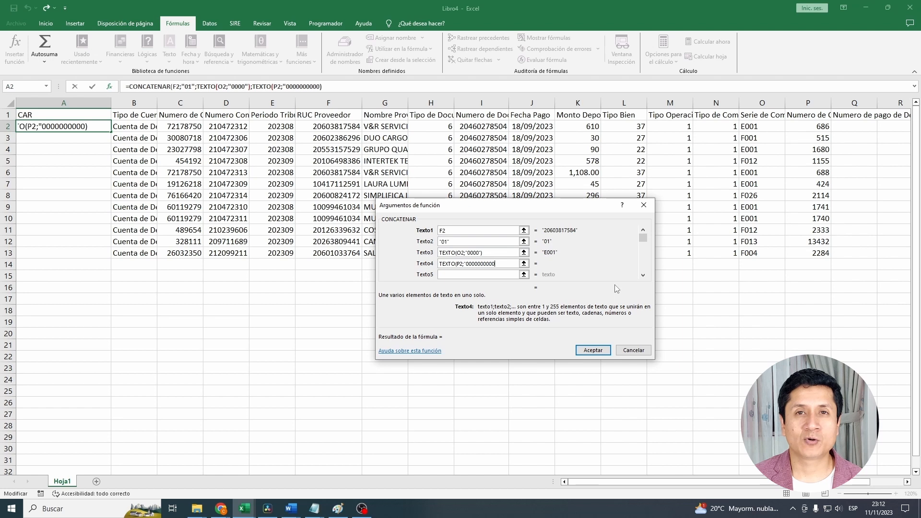
pyautogui.write('")')
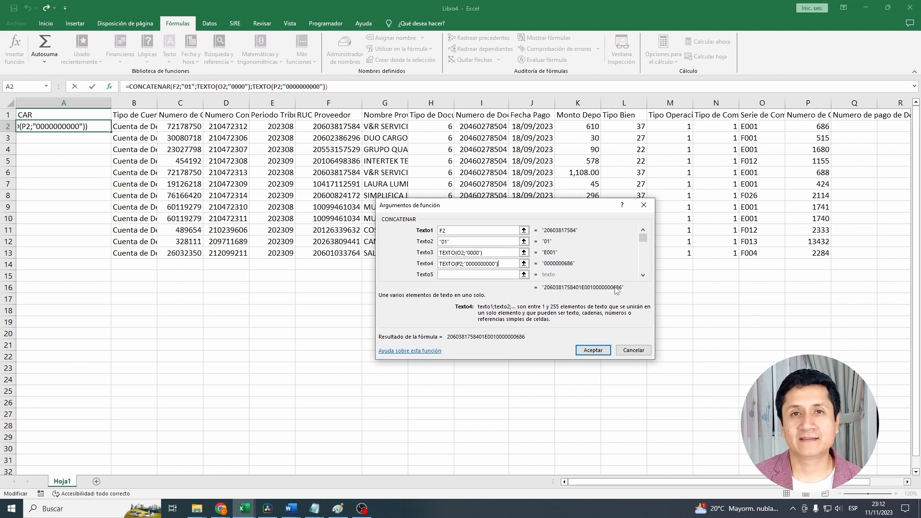
pyautogui.click(593, 350)
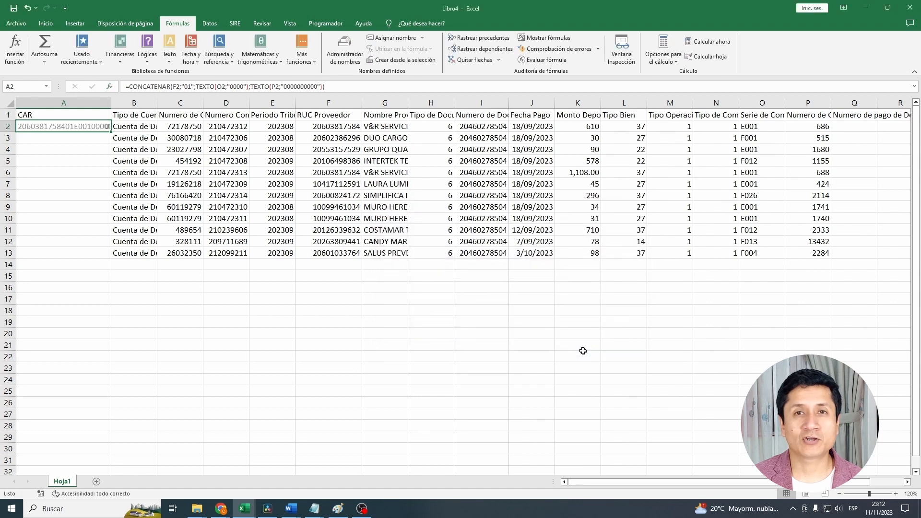
# - Widen the CAR column to fit the full code and fill its formula down through row 13
pyautogui.moveTo(111, 102); pyautogui.dragTo(153, 103)
pyautogui.click(113, 102)
pyautogui.click(557, 103)
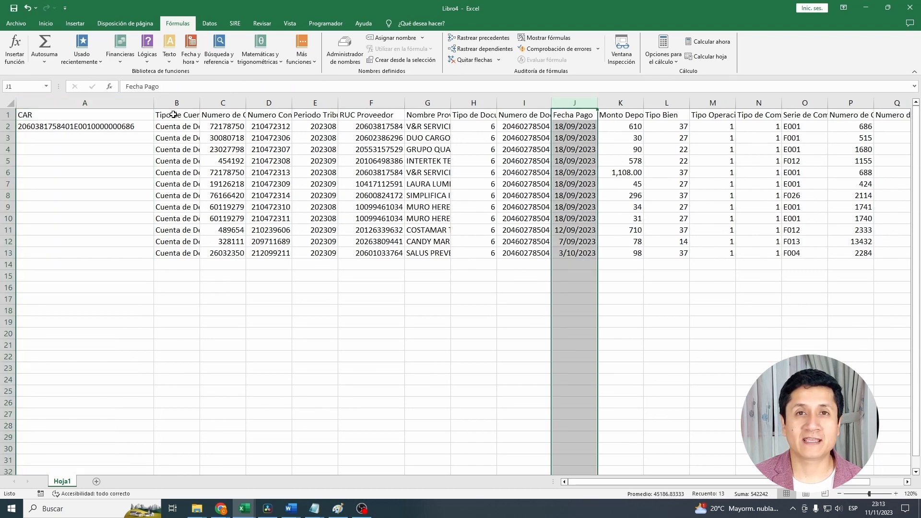
pyautogui.click(77, 103)
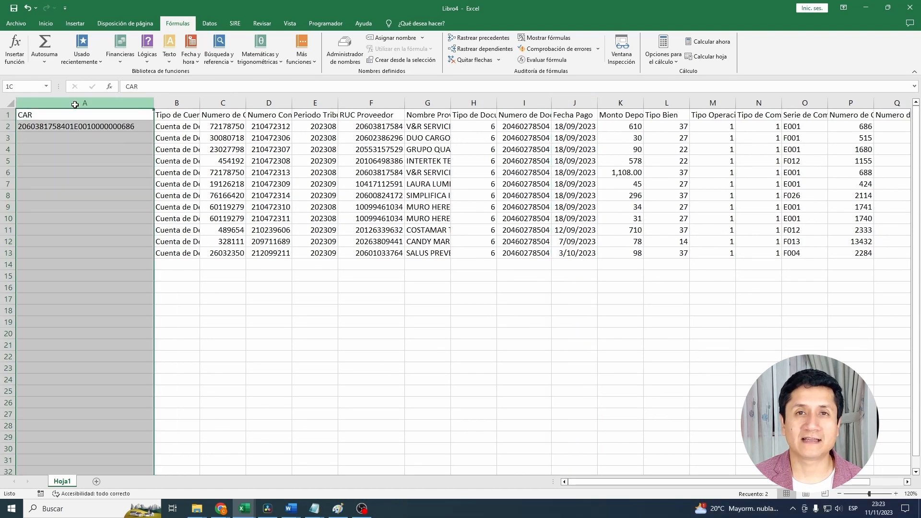
pyautogui.moveTo(75, 104); pyautogui.dragTo(551, 192)
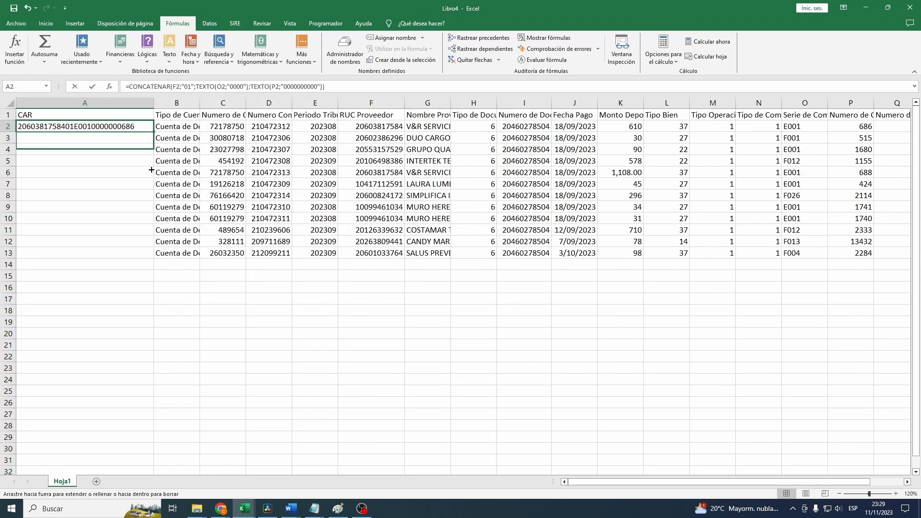
pyautogui.moveTo(152, 170); pyautogui.dragTo(147, 254)
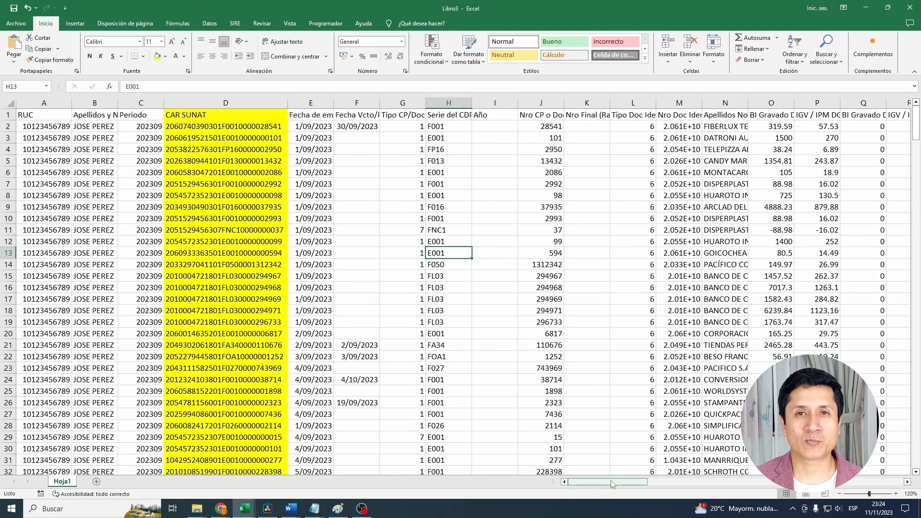
# - Insert the BUSCARV function in AP2, under the CLU1 header of the SUNAT purchase proposal sheet
pyautogui.moveTo(615, 482); pyautogui.dragTo(763, 479)
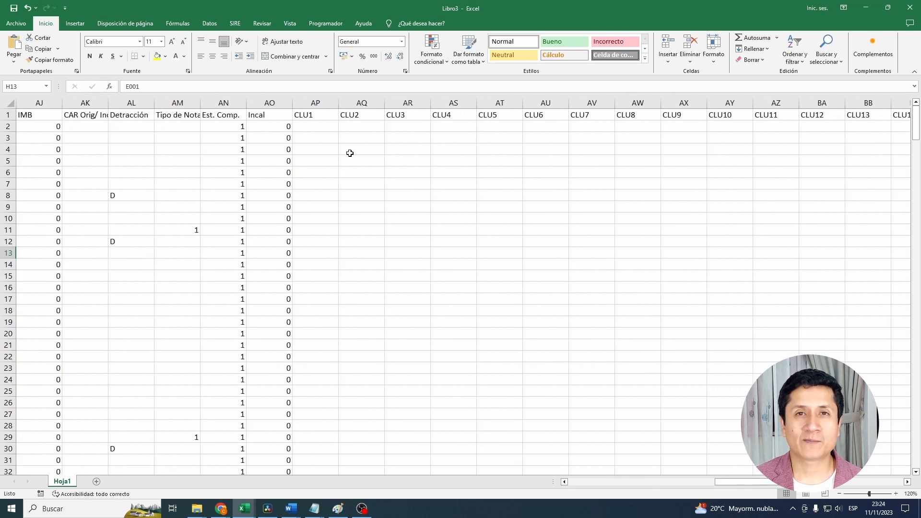
pyautogui.click(325, 125)
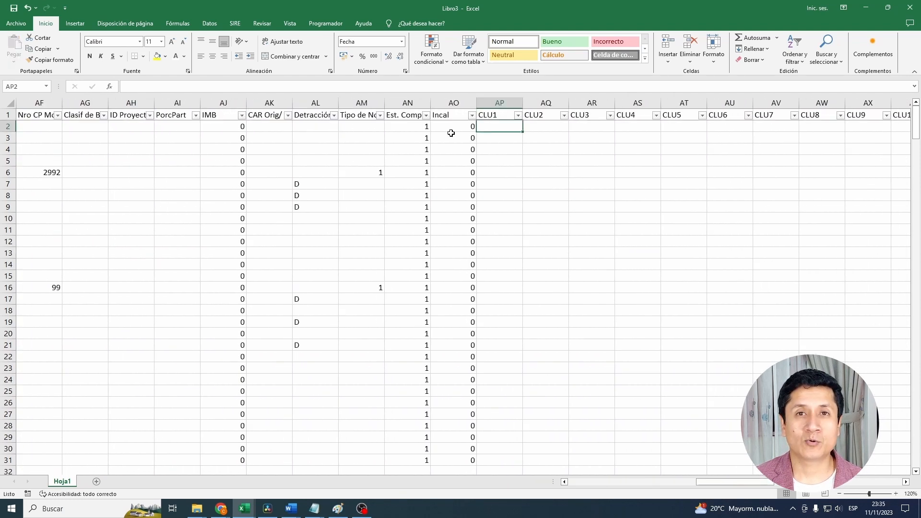
pyautogui.click(110, 86)
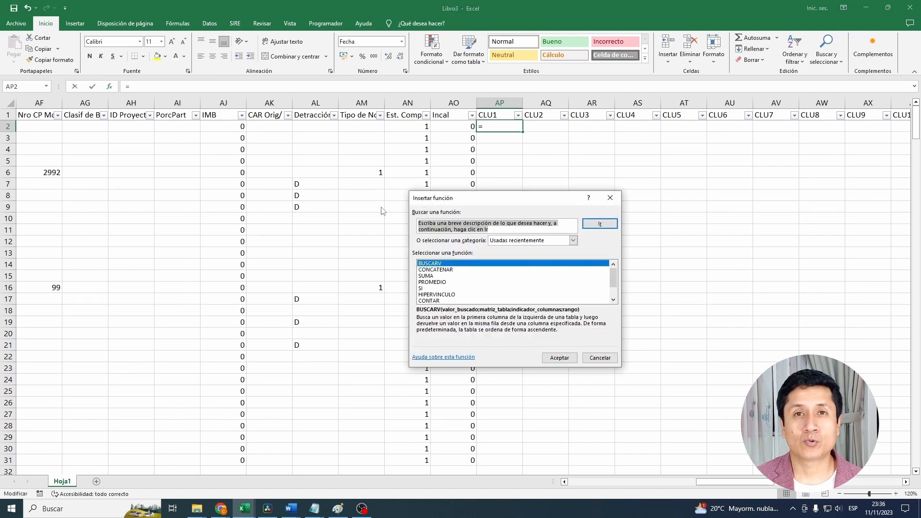
pyautogui.write('BUSCAR')
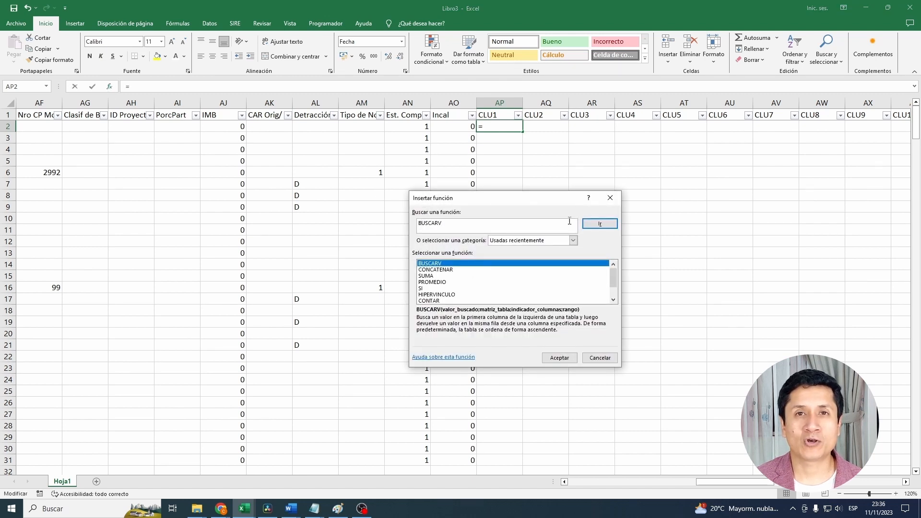
pyautogui.write('V')
pyautogui.press('Return')
pyautogui.click(559, 358)
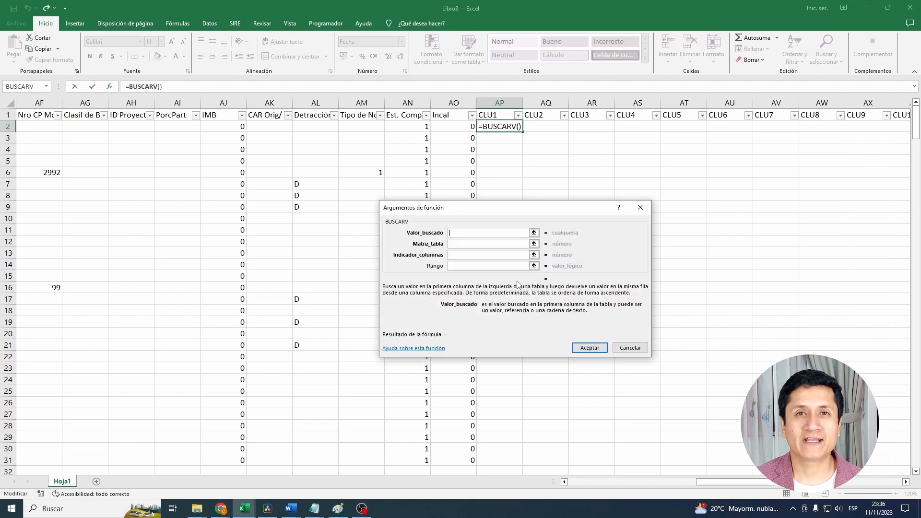
# - Set the lookup value to the CAR SUNAT code in D2 and the table to [Libro4]Hoja1!$A$1:$P$13
pyautogui.click(534, 233)
pyautogui.moveTo(717, 485); pyautogui.dragTo(569, 483)
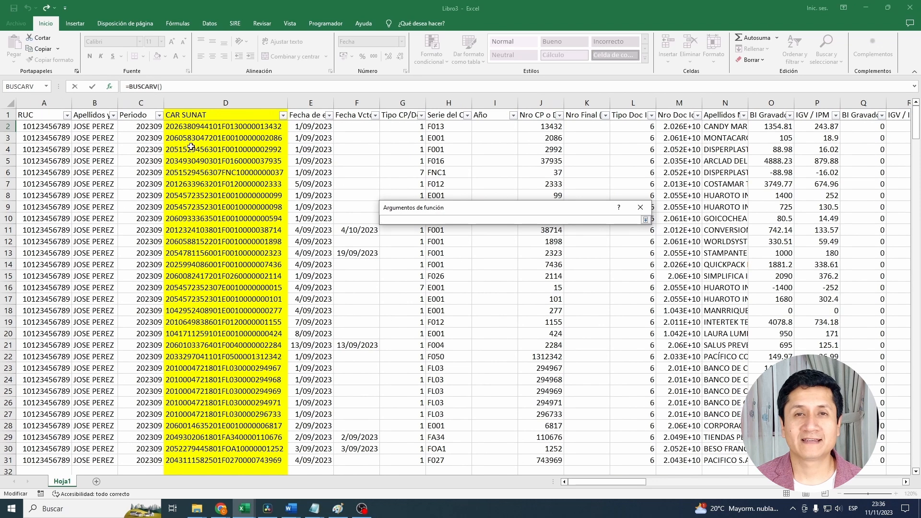
pyautogui.click(190, 127)
pyautogui.click(646, 220)
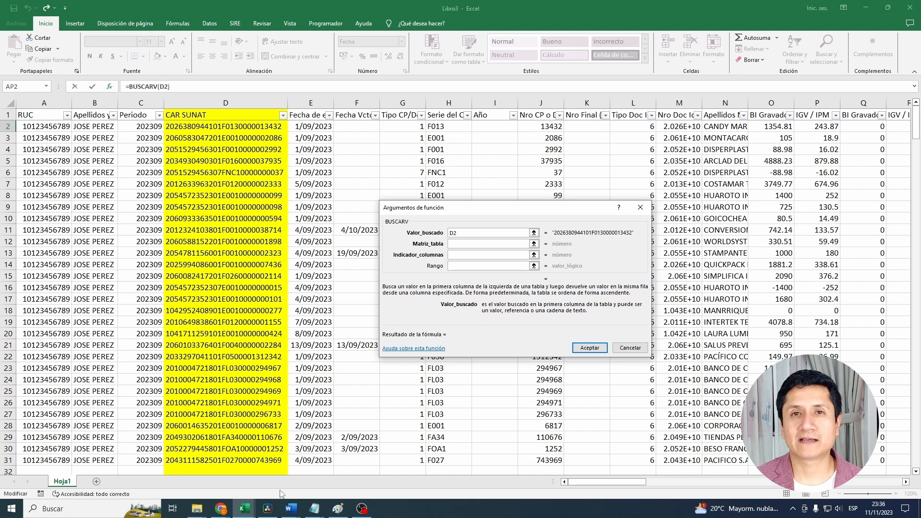
pyautogui.click(245, 509)
pyautogui.moveTo(29, 115); pyautogui.dragTo(856, 249)
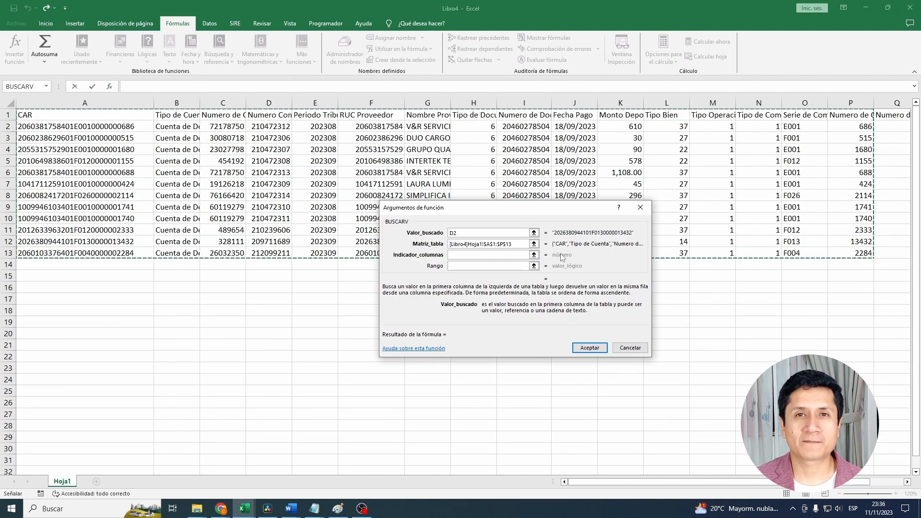
# - Return column 10 of the table, the payment date, with range 0 for an exact match, and enter the formula
pyautogui.click(510, 254)
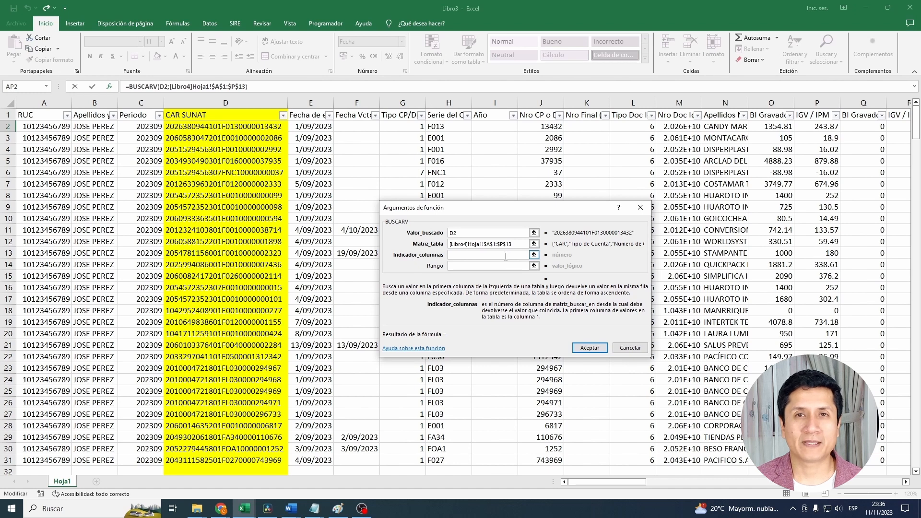
pyautogui.write('10')
pyautogui.click(504, 266)
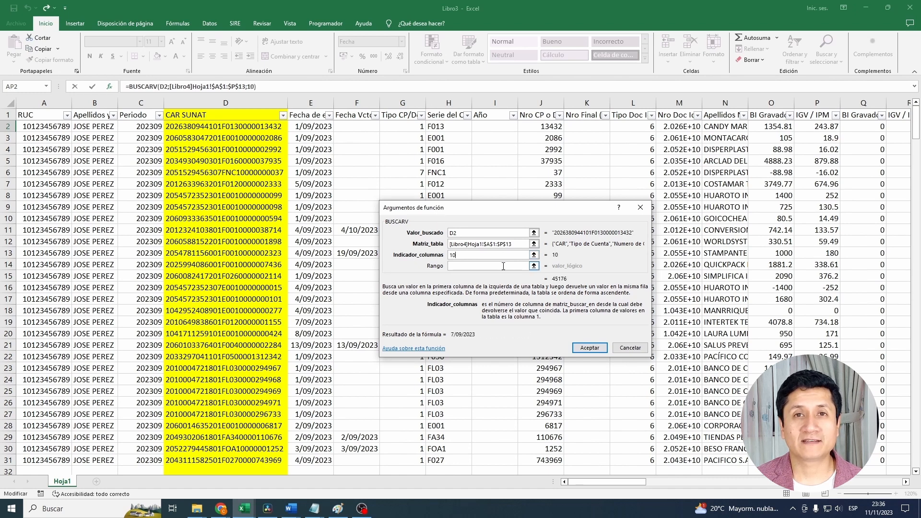
pyautogui.click(501, 268)
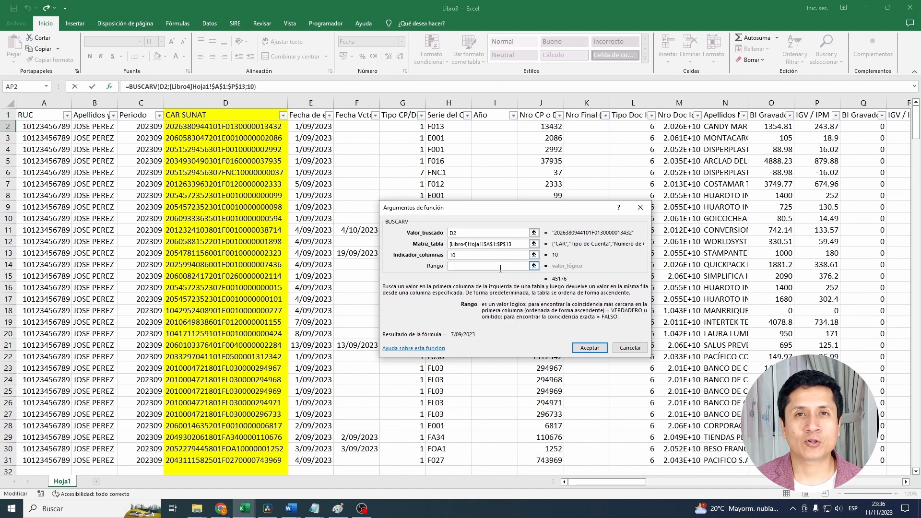
pyautogui.write('0')
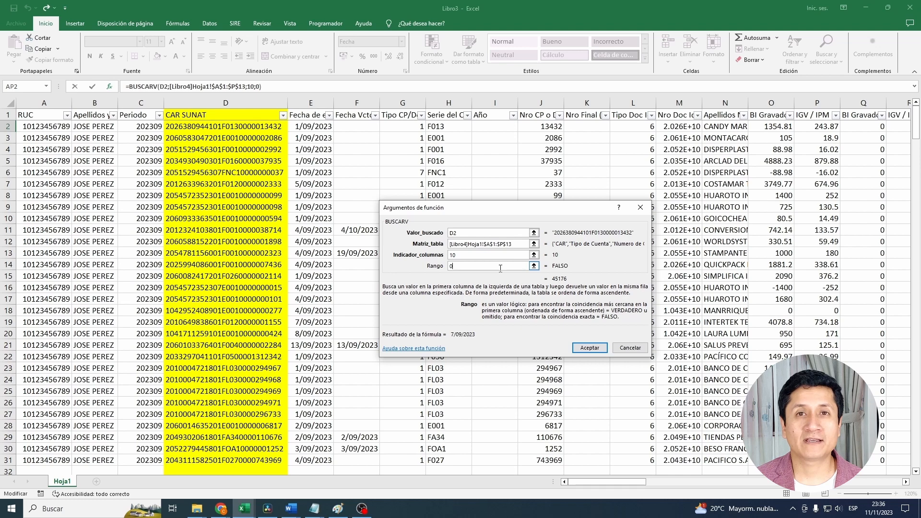
pyautogui.click(590, 348)
# - Copy the BUSCARV formula from AP2 down the CLU1 column to row 31
pyautogui.hotkey('ctrl', 'c')
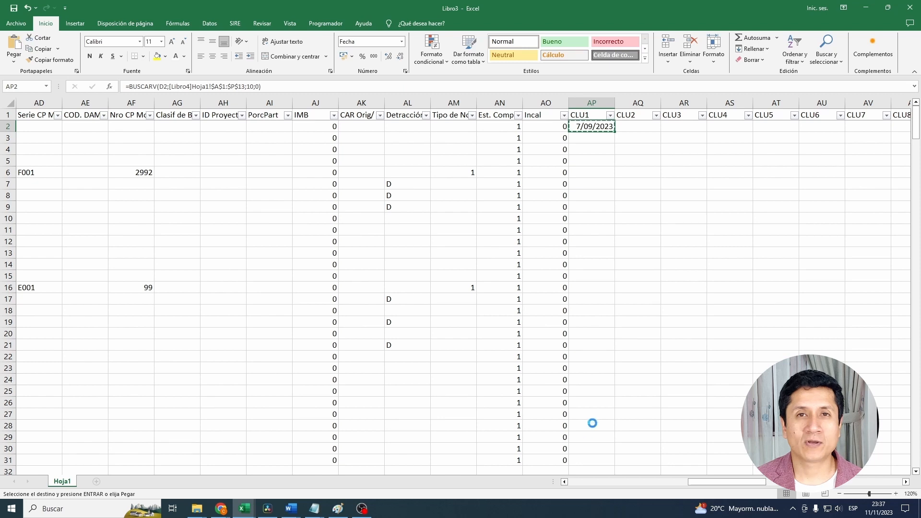
pyautogui.keyDown('shift'); pyautogui.click(597, 464); pyautogui.keyUp('shift')
pyautogui.press('Return')
pyautogui.click(595, 264)
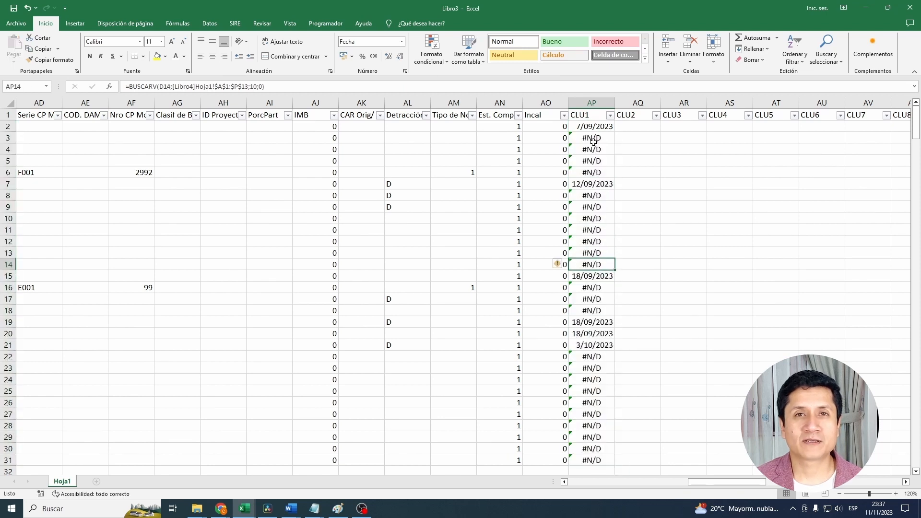
pyautogui.click(594, 163)
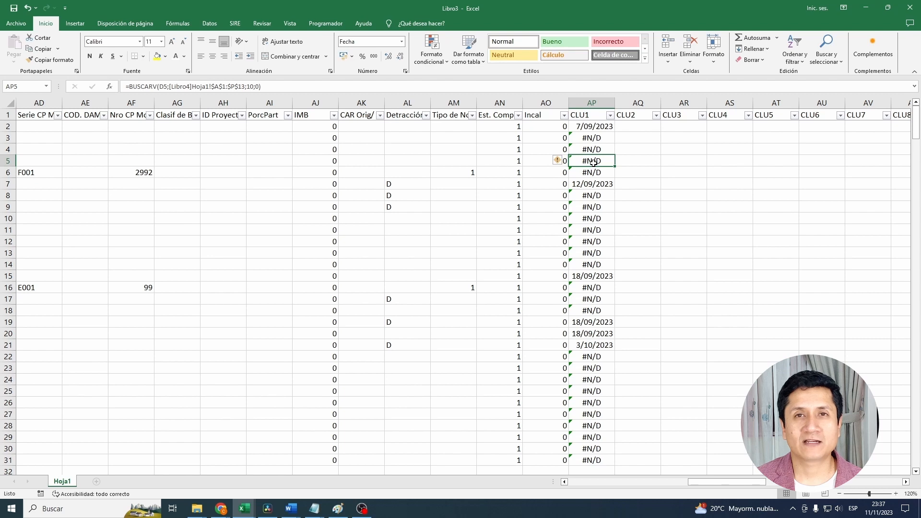
# - Wrap the AP2 lookup in SI.ERROR with "" as the error value and fill it down through row 31
pyautogui.click(589, 128)
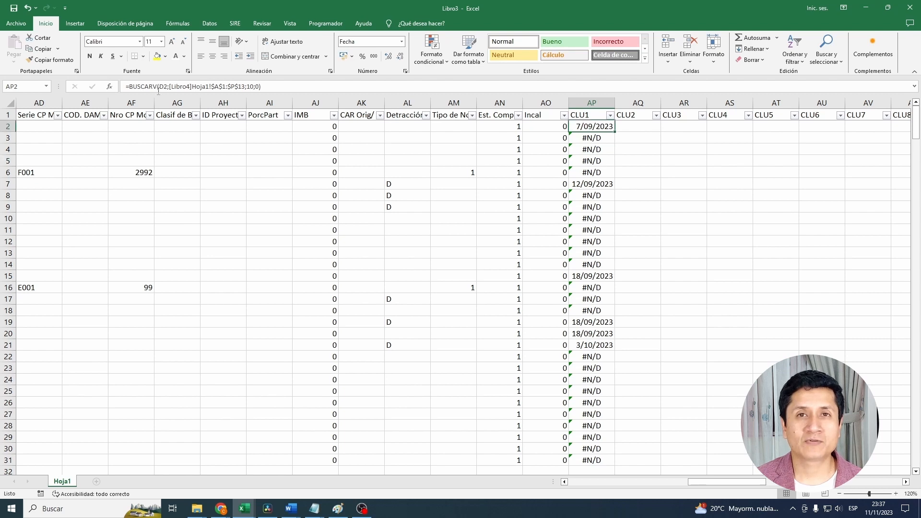
pyautogui.click(285, 89)
pyautogui.write('SI.ERROR(')
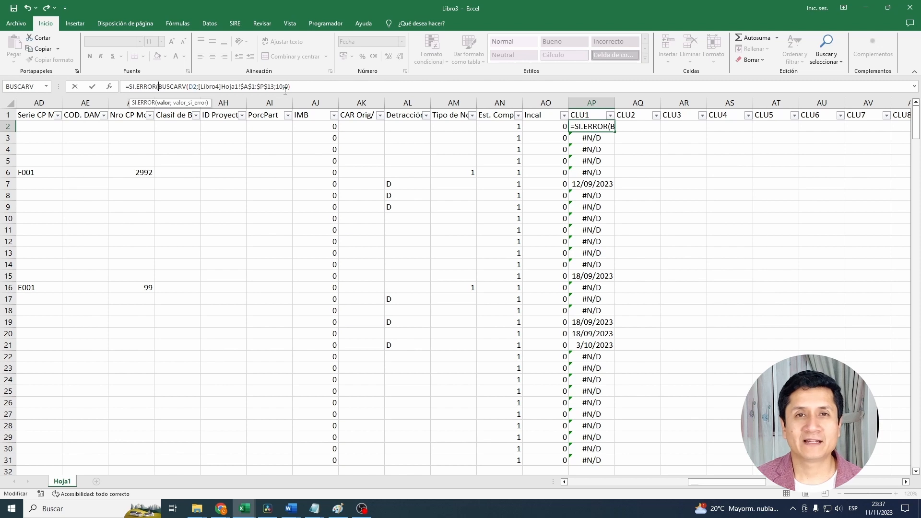
pyautogui.click(322, 88)
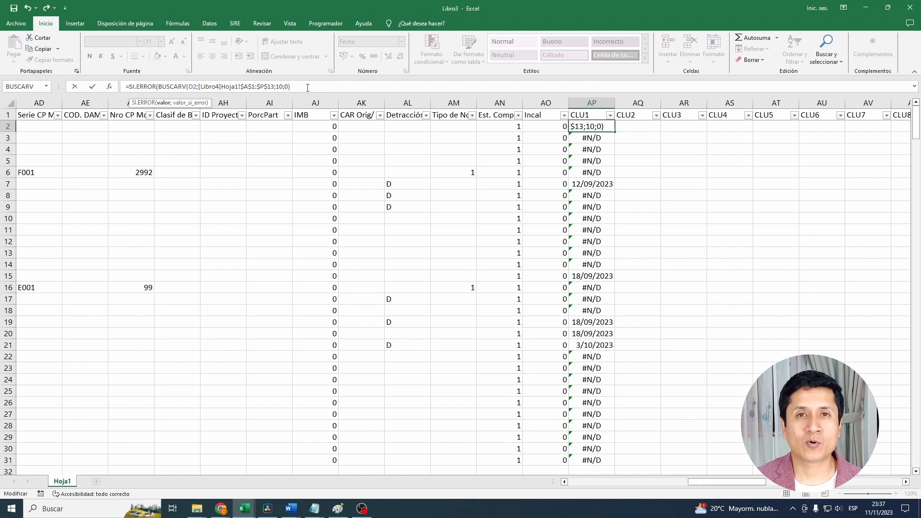
pyautogui.write(';')
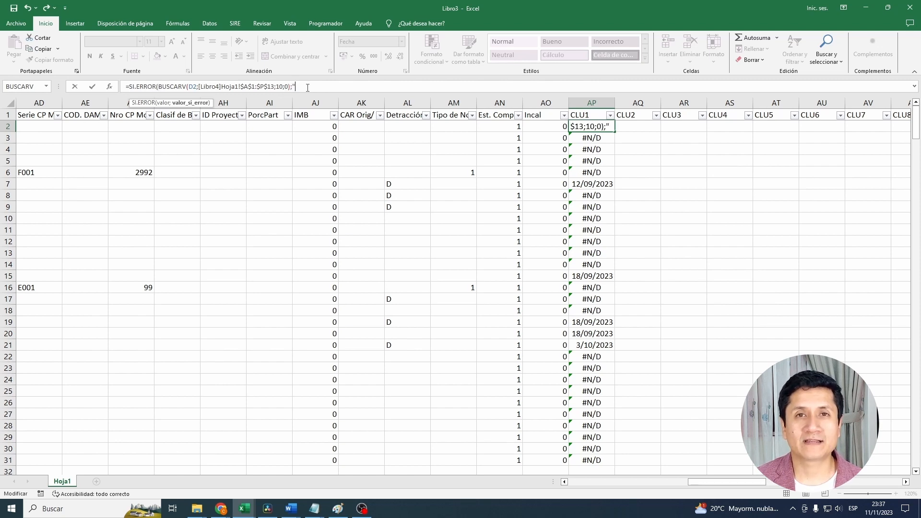
pyautogui.write('"")')
pyautogui.hotkey('ctrl', 'Return')
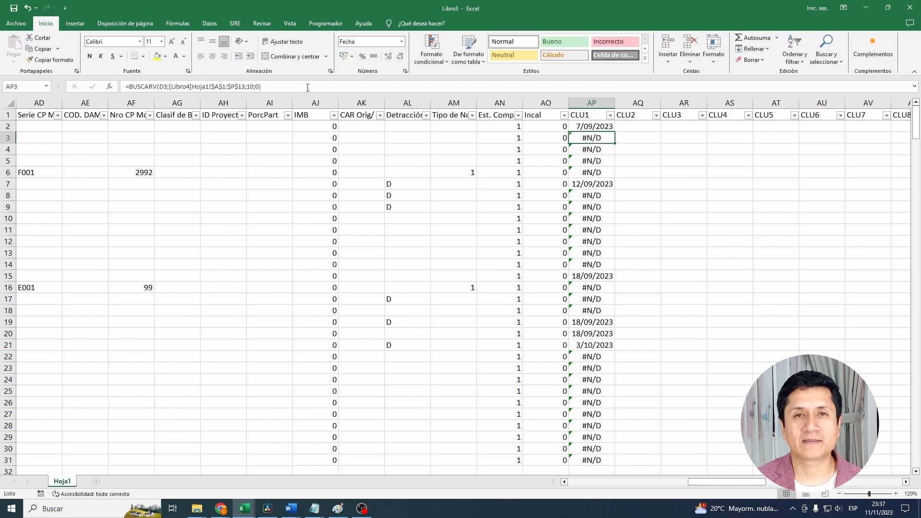
pyautogui.doubleClick(616, 133)
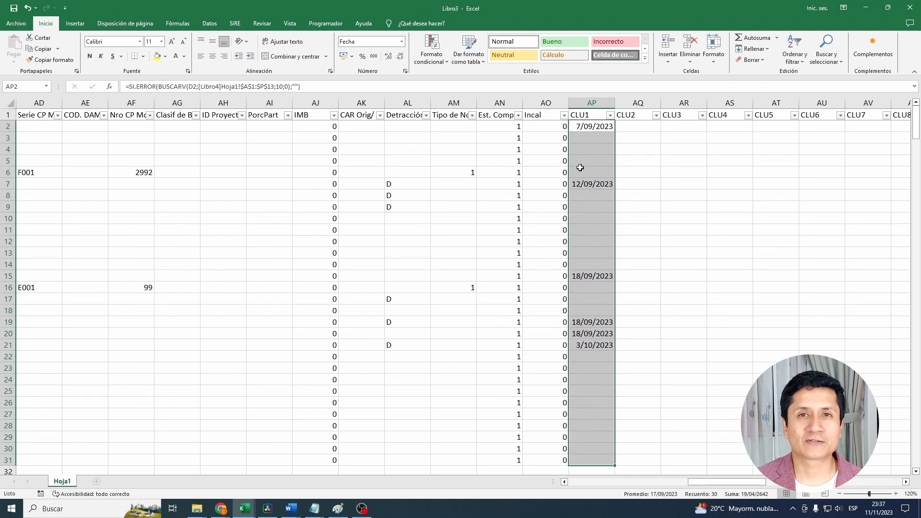
# - Copy the text of the AP2 formula and enter it unchanged in AQ2, under the CLU2 header
pyautogui.click(587, 130)
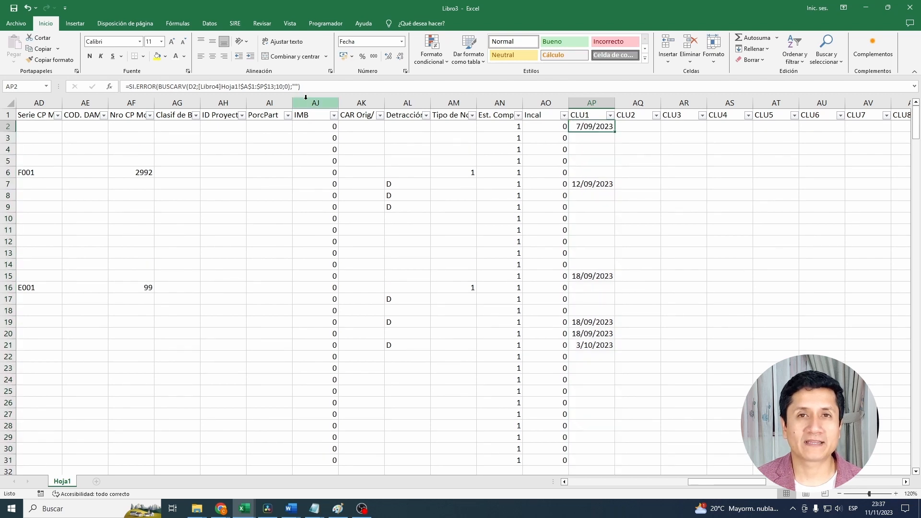
pyautogui.click(242, 87)
pyautogui.moveTo(241, 90); pyautogui.dragTo(109, 89)
pyautogui.hotkey('ctrl', 'c')
pyautogui.press('Escape')
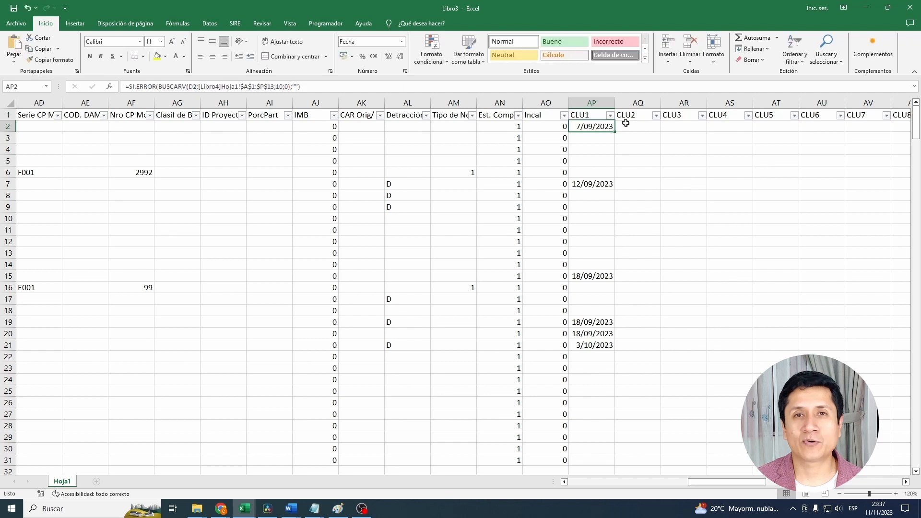
pyautogui.click(625, 124)
pyautogui.click(318, 86)
pyautogui.hotkey('ctrl', 'v')
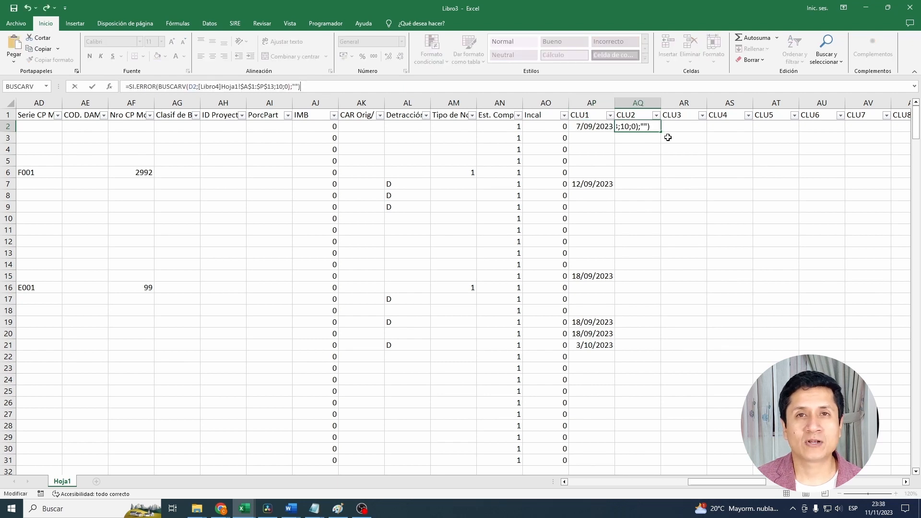
pyautogui.press('Tab')
# - Change the column index in the AQ2 formula to 4, so it returns the deposit certificate number
pyautogui.click(653, 128)
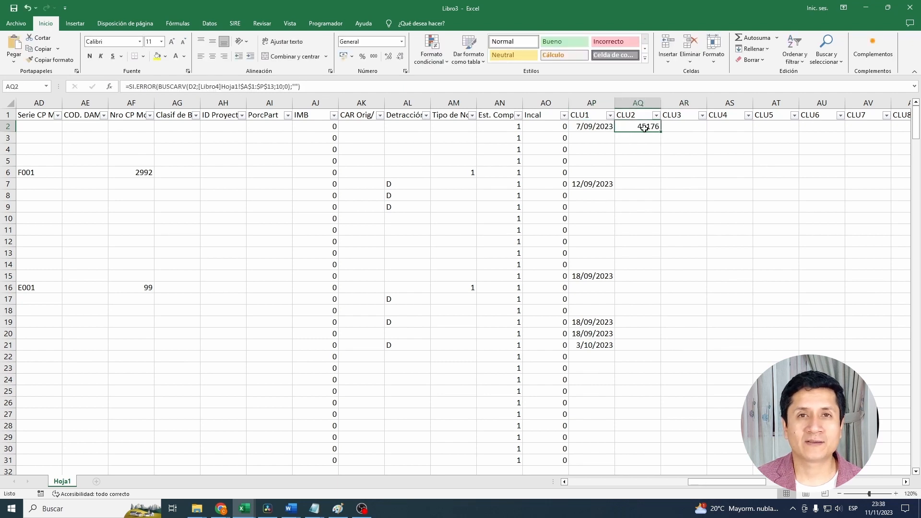
pyautogui.doubleClick(280, 86)
pyautogui.write('4')
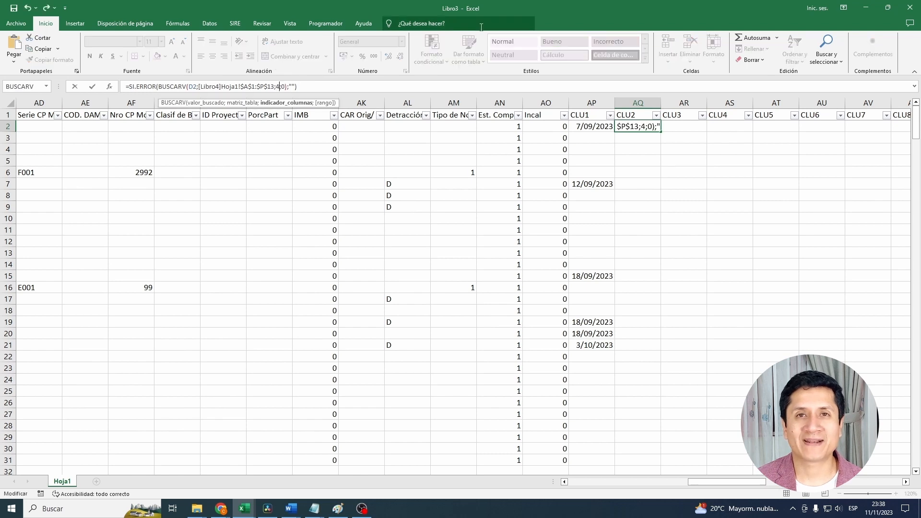
pyautogui.hotkey('ctrl', 'Return')
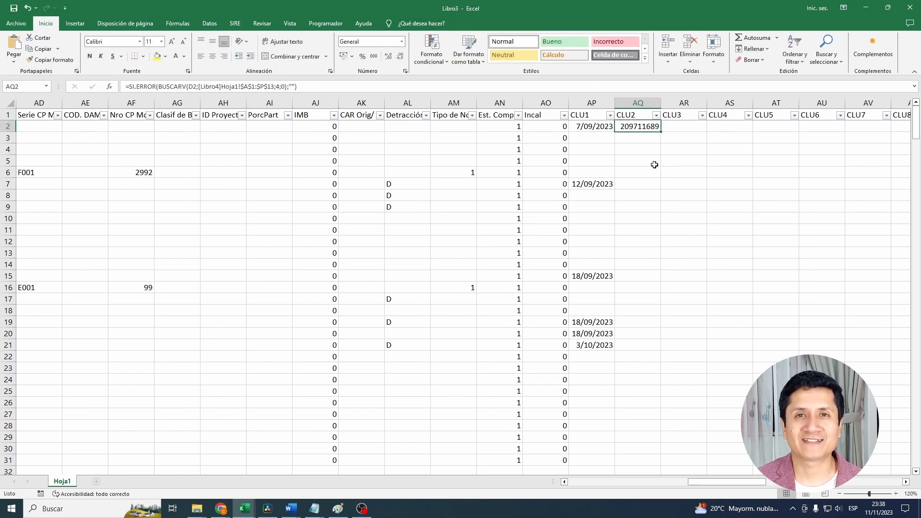
# - Copy the AQ2 formula down the CLU2 column to row 31
pyautogui.hotkey('ctrl', 'c')
pyautogui.keyDown('shift'); pyautogui.click(632, 461); pyautogui.keyUp('shift')
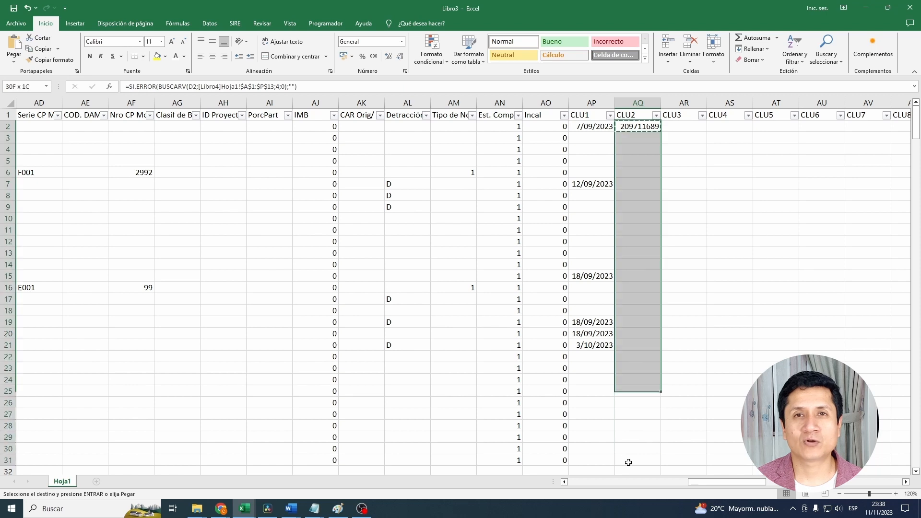
pyautogui.hotkey('ctrl', 'v')
pyautogui.press('Escape')
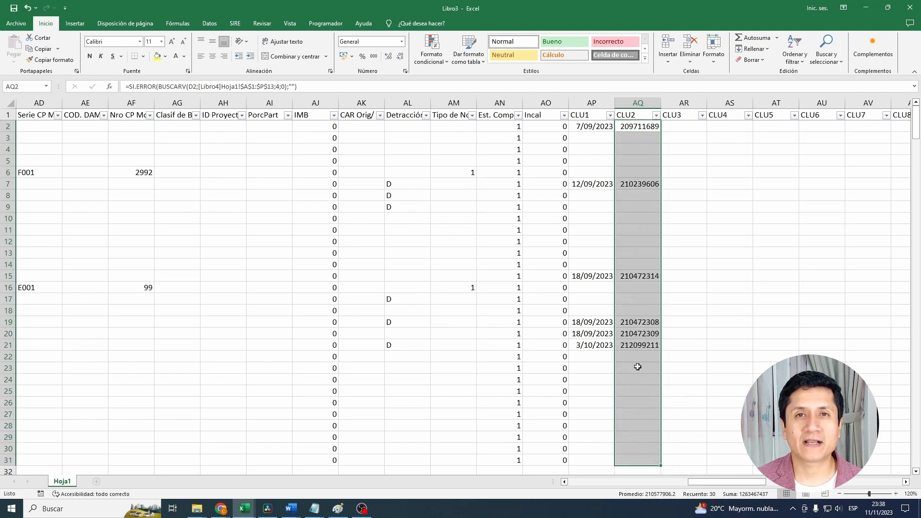
# - Select and copy the proposal data from A2 through AQ31, including the CLU1 and CLU2 columns
pyautogui.hotkey('ctrl', 'Home')
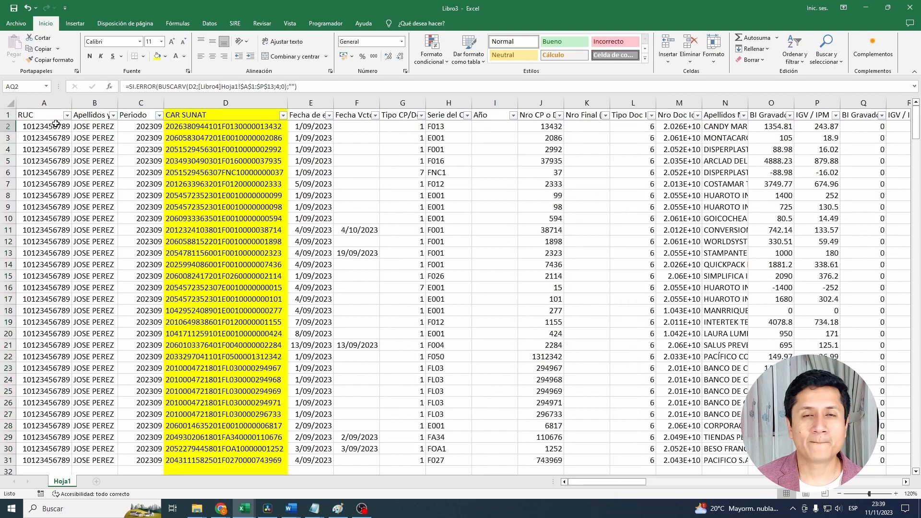
pyautogui.scroll(-5, 61, 286)
pyautogui.keyDown('shift'); pyautogui.click(61, 286); pyautogui.keyUp('shift')
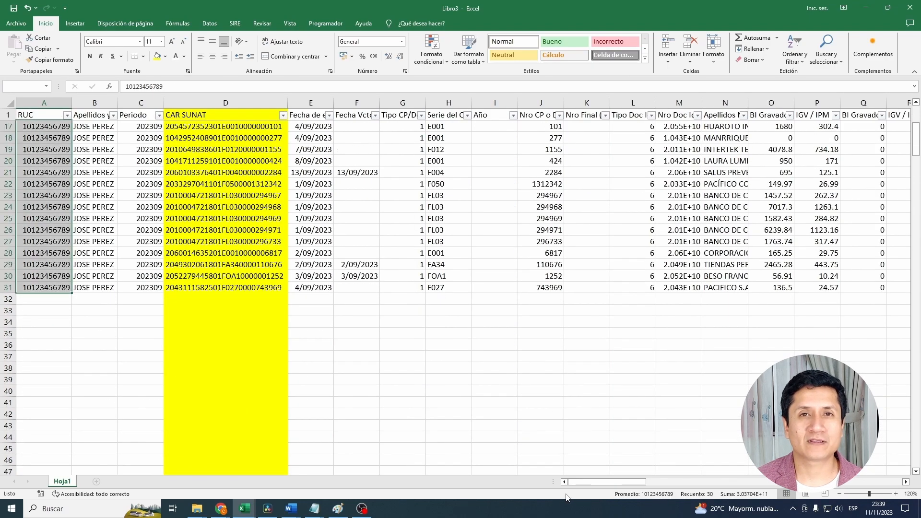
pyautogui.moveTo(609, 482); pyautogui.dragTo(739, 477)
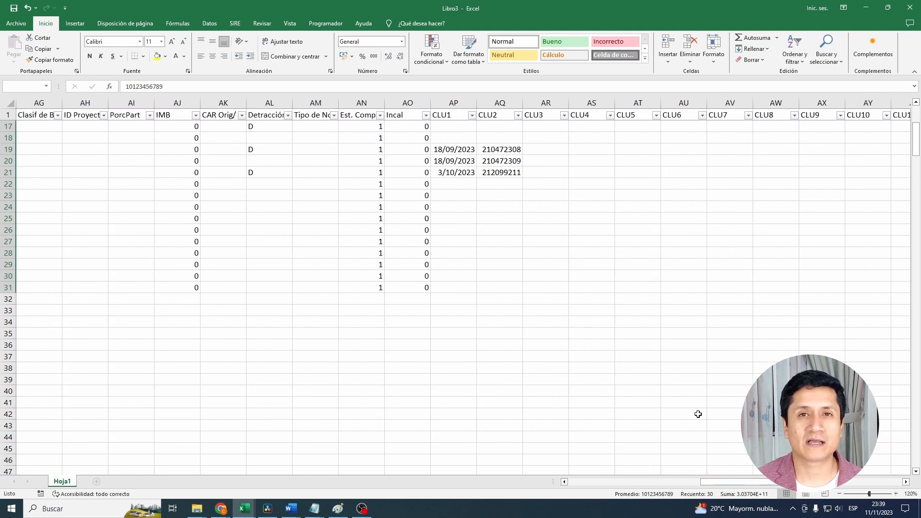
pyautogui.keyDown('shift'); pyautogui.click(501, 286); pyautogui.keyUp('shift')
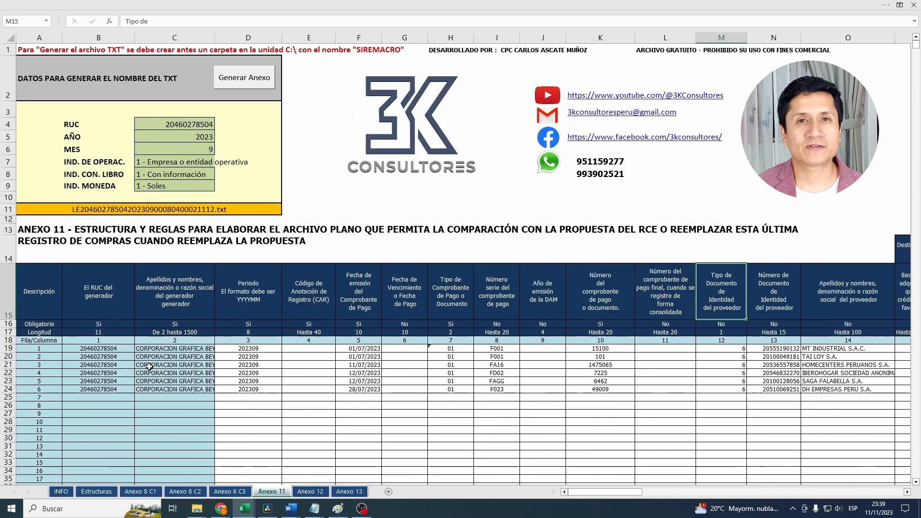
# - Paste the copied data as values only into the Anexo 11 sheet of the macro workbook, starting at B19
pyautogui.rightClick(105, 352)
pyautogui.click(159, 164)
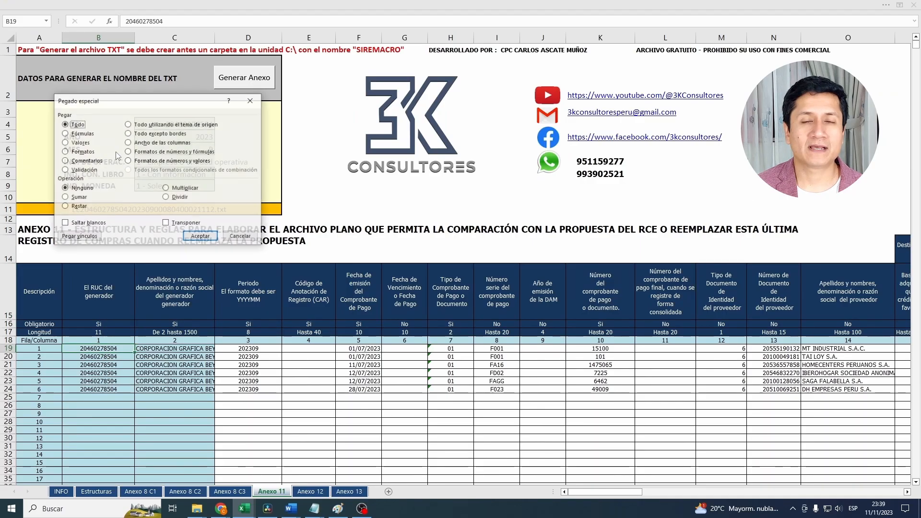
pyautogui.click(79, 143)
pyautogui.click(210, 236)
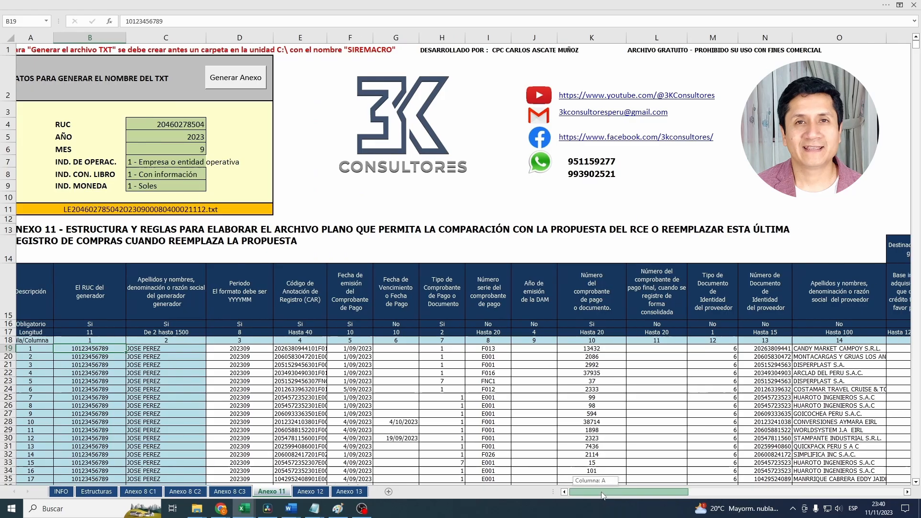
# - Check the detraction date and certificate number columns AQ and AR in the Anexo 11 sheet
pyautogui.moveTo(600, 495); pyautogui.dragTo(817, 498)
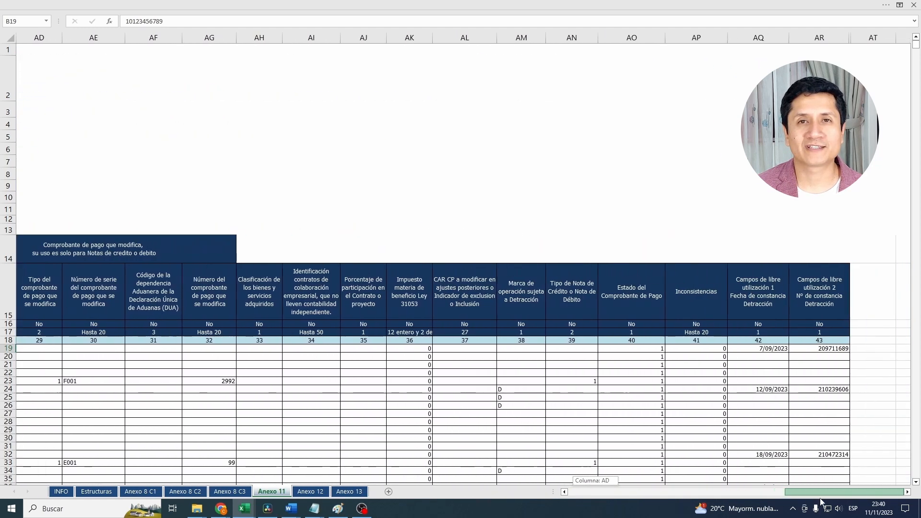
pyautogui.moveTo(760, 353); pyautogui.dragTo(818, 453)
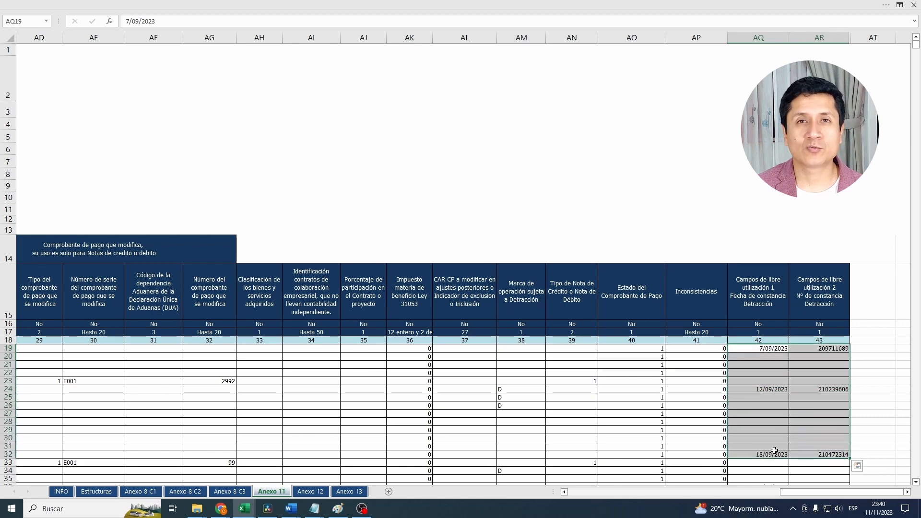
pyautogui.scroll(-2, 730, 449)
pyautogui.scroll(-2, 730, 449)
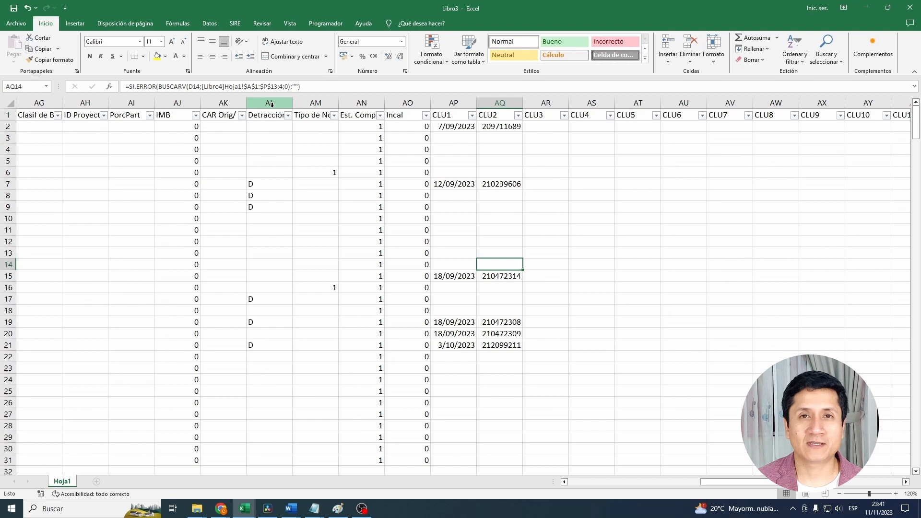
# - Fill the whole Detracción column AL in the proposal workbook with yellow and check its D marks against CLU1
pyautogui.click(271, 104)
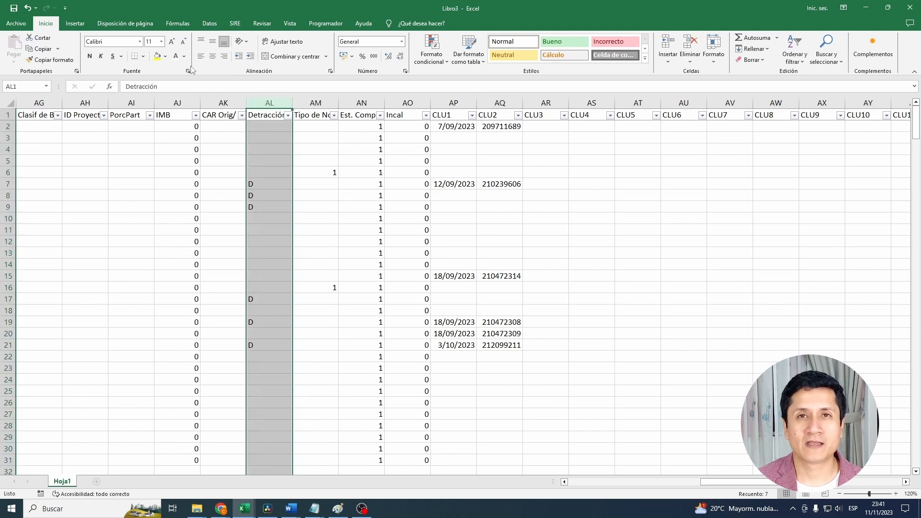
pyautogui.click(157, 57)
pyautogui.click(264, 185)
pyautogui.moveTo(264, 186); pyautogui.dragTo(267, 203)
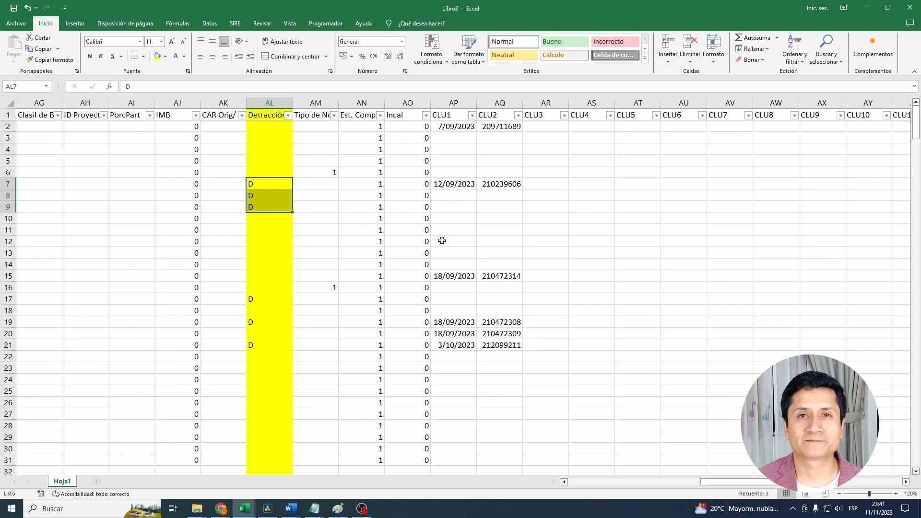
pyautogui.click(445, 187)
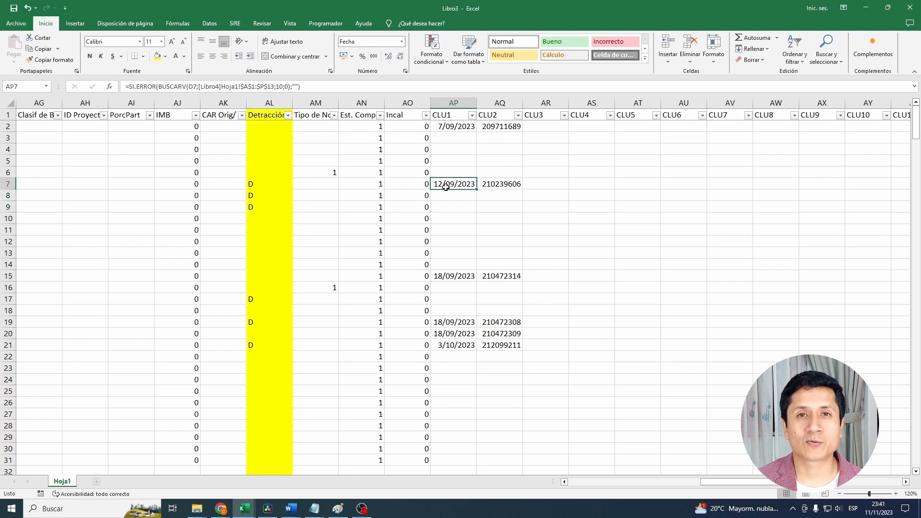
# - Check the row 2 invoice's CLU1 and CLU2 data and fill its blank Detracción cell AL2 with red
pyautogui.click(9, 149)
pyautogui.click(9, 126)
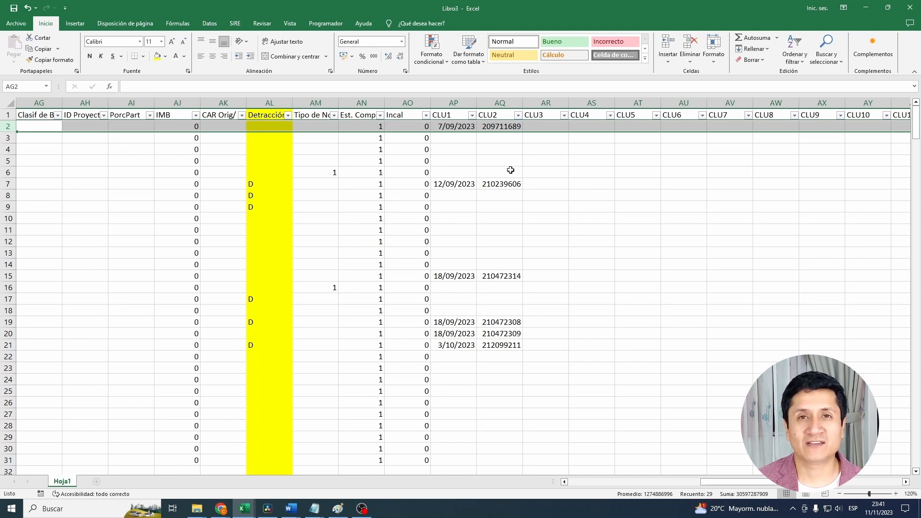
pyautogui.click(455, 126)
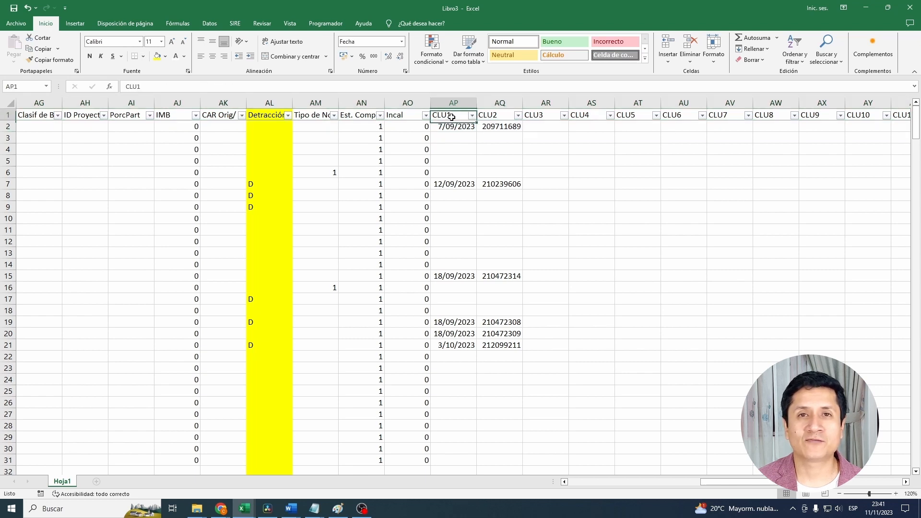
pyautogui.moveTo(464, 125); pyautogui.dragTo(479, 127)
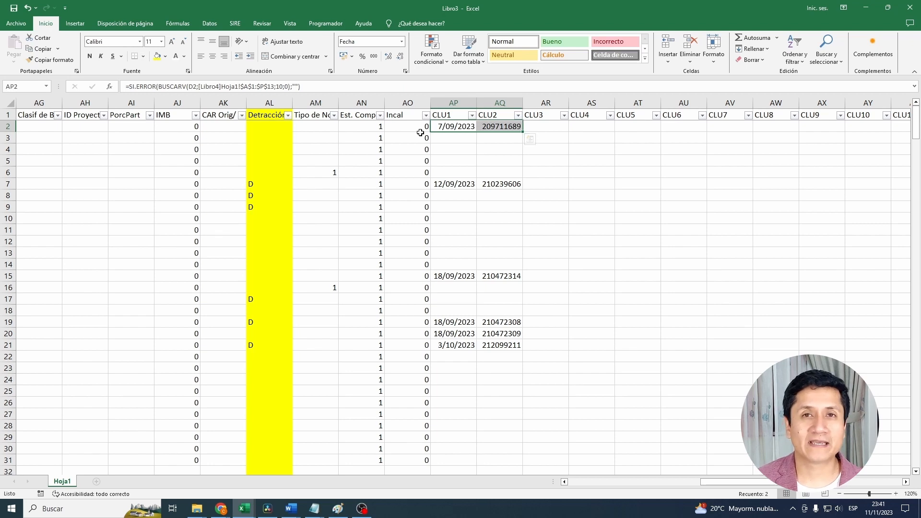
pyautogui.click(269, 126)
pyautogui.click(165, 56)
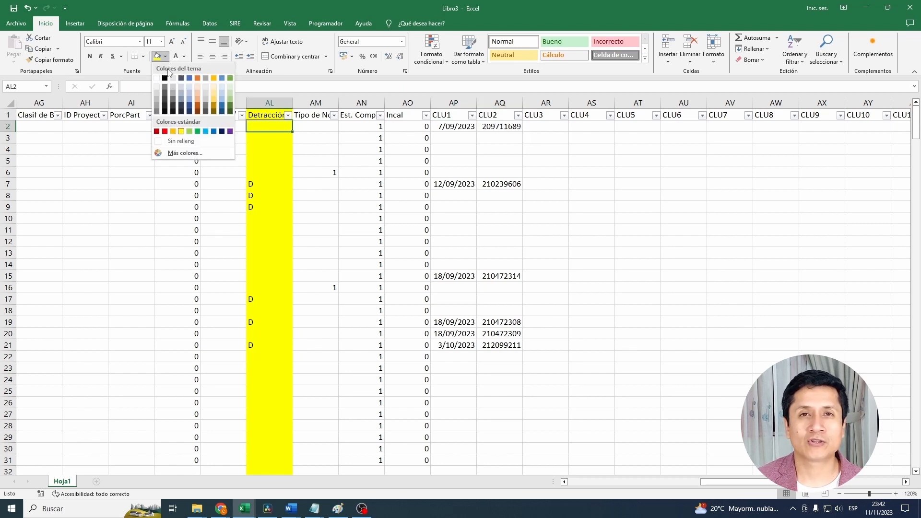
pyautogui.click(165, 131)
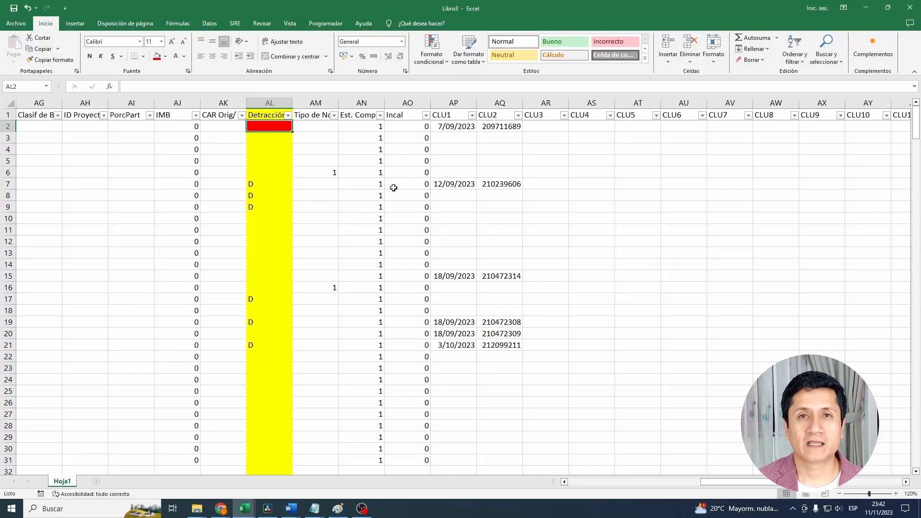
# - Fill the row 7 detraction mark in AL7 and its deposit data in AP7:AQ7 with light green
pyautogui.moveTo(427, 184); pyautogui.dragTo(489, 190)
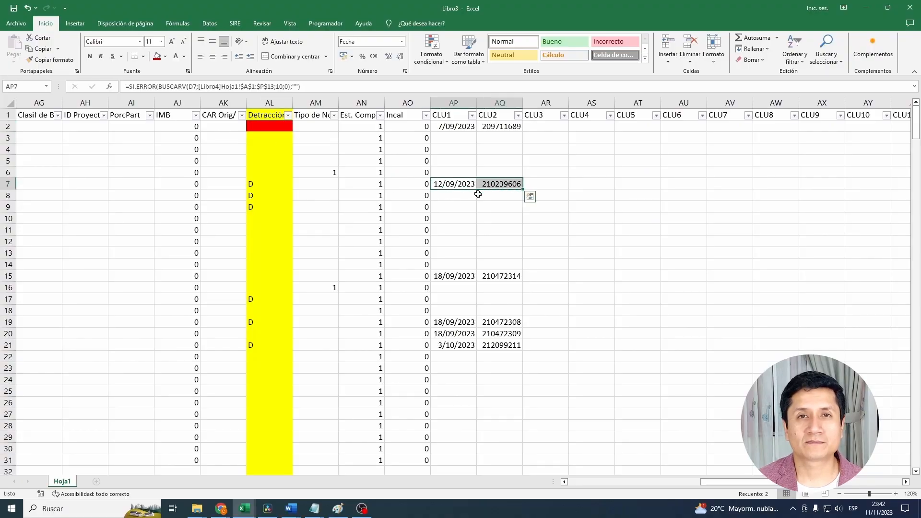
pyautogui.keyDown('ctrl'); pyautogui.click(272, 185); pyautogui.keyUp('ctrl')
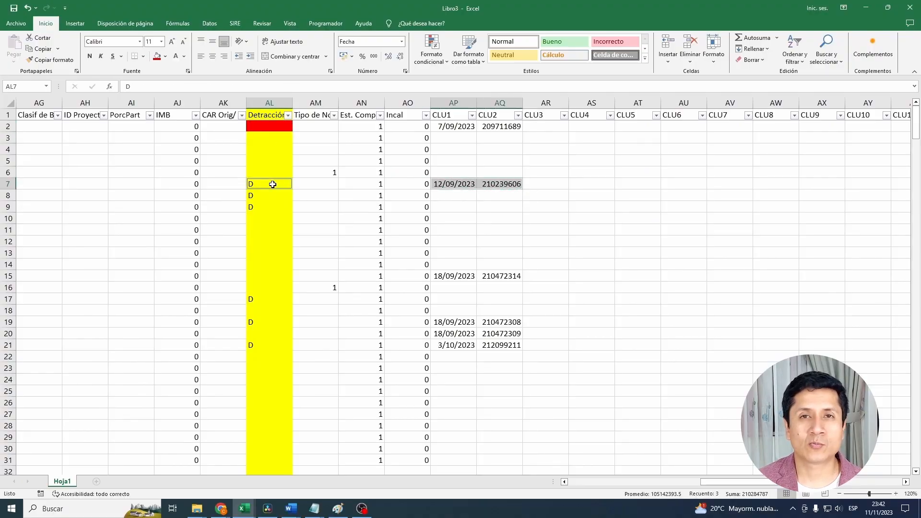
pyautogui.click(165, 57)
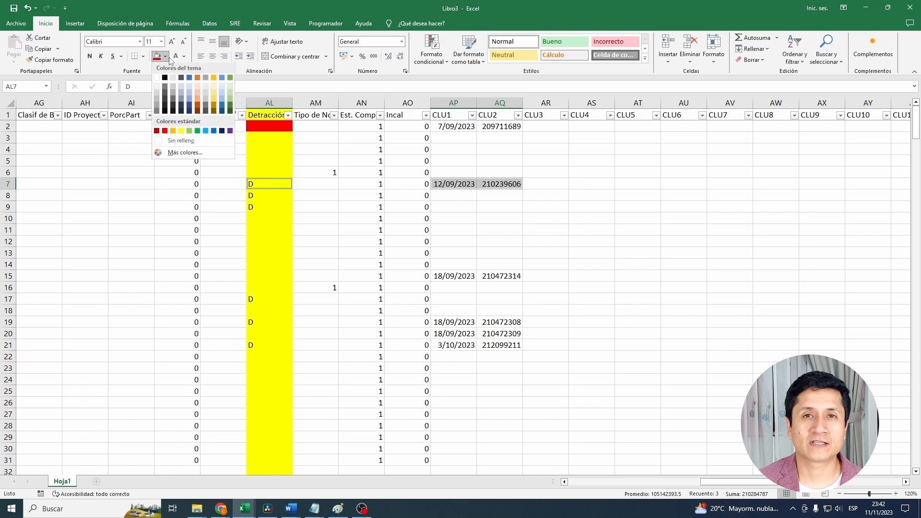
pyautogui.click(189, 130)
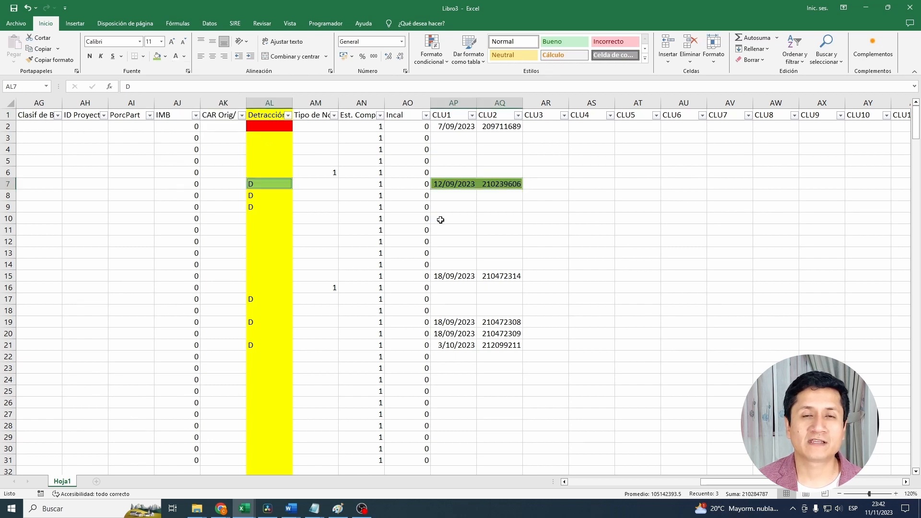
# - Fill the empty CLU1 and CLU2 cells AP8:AQ8 of the row 8 invoice marked D with red
pyautogui.click(439, 211)
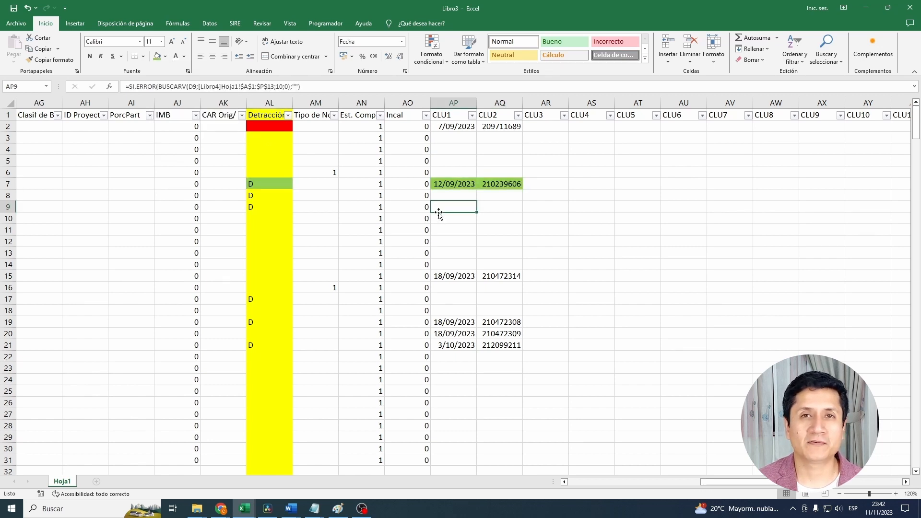
pyautogui.click(278, 195)
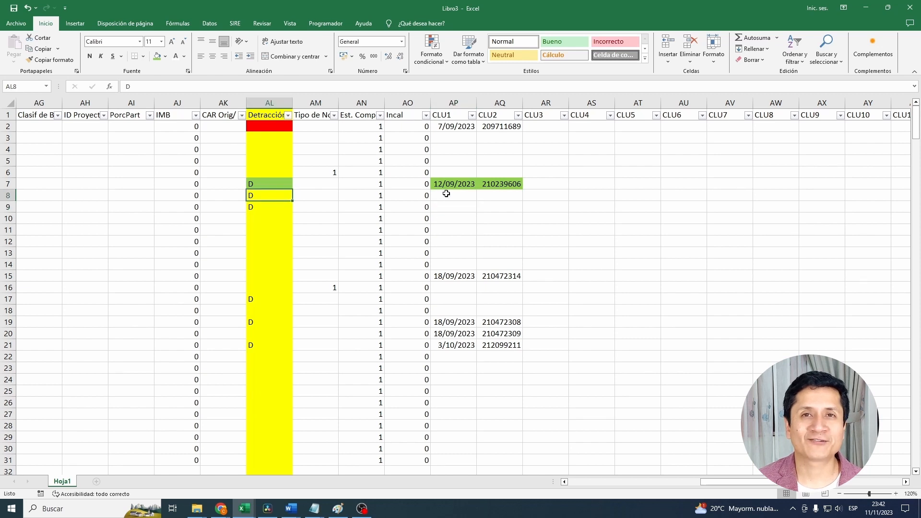
pyautogui.moveTo(495, 195); pyautogui.dragTo(461, 199)
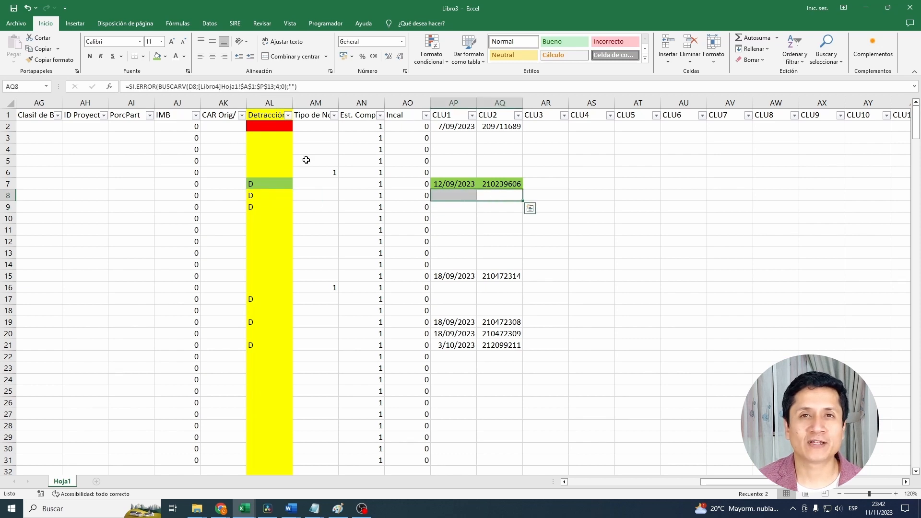
pyautogui.click(165, 56)
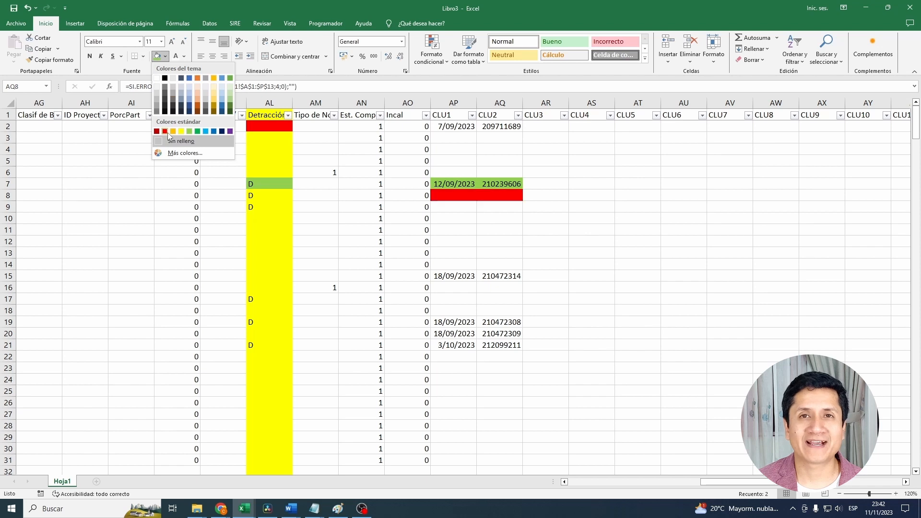
pyautogui.click(169, 128)
pyautogui.click(468, 204)
pyautogui.moveTo(462, 195); pyautogui.dragTo(485, 193)
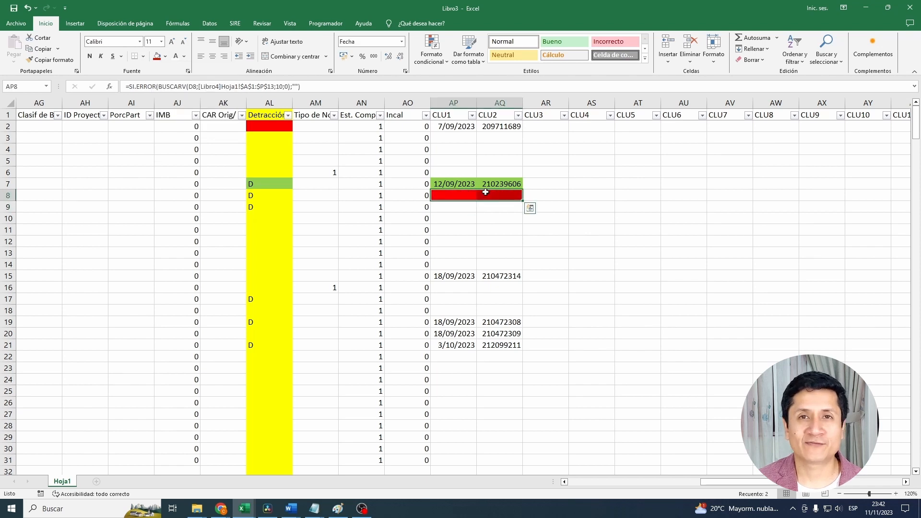
# - Delete rows 8 and 9, the two consecutive invoices marked D without a deposit date or certificate number
pyautogui.click(9, 195)
pyautogui.rightClick(270, 199)
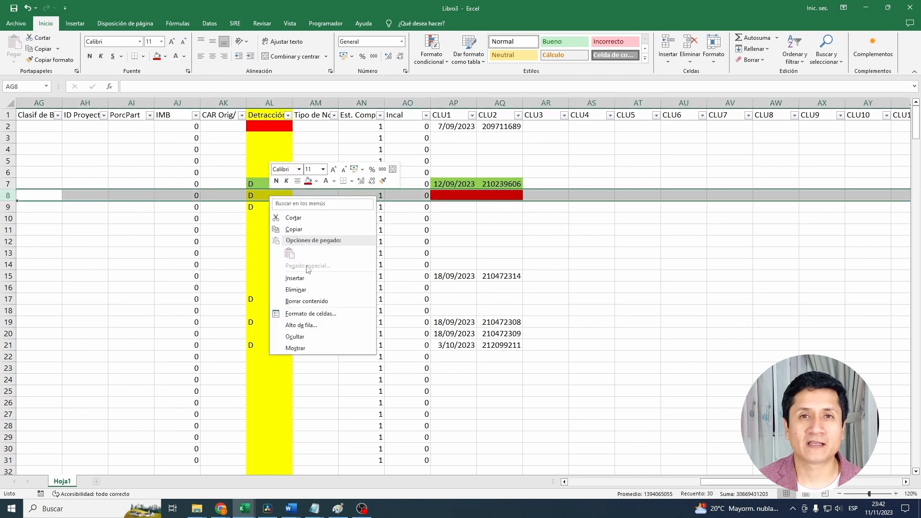
pyautogui.click(335, 293)
pyautogui.rightClick(289, 199)
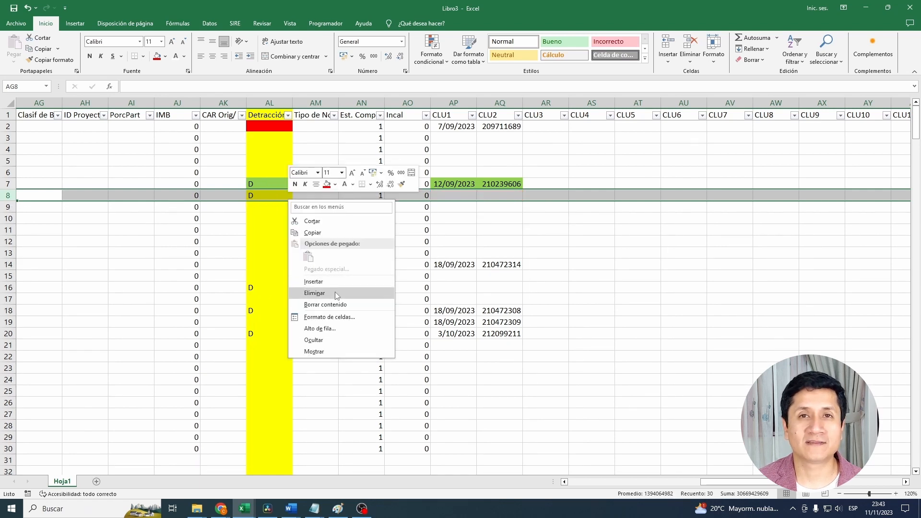
pyautogui.click(336, 292)
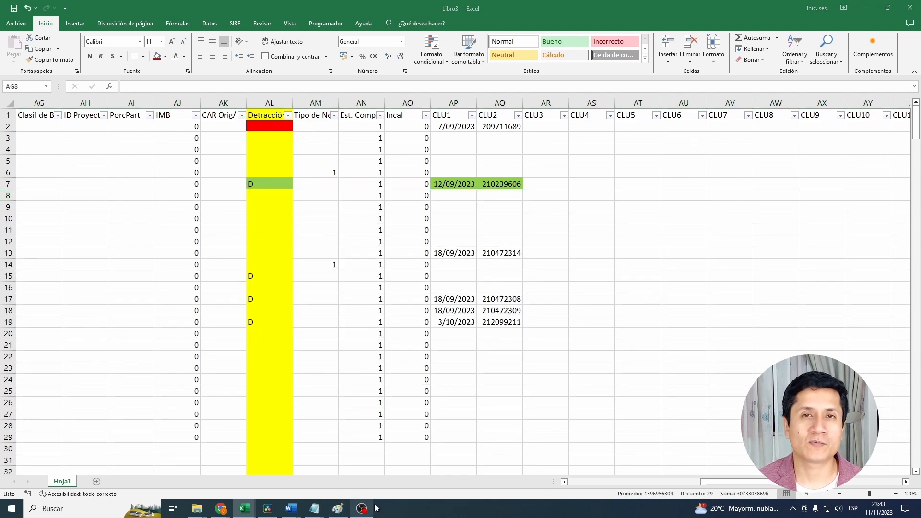